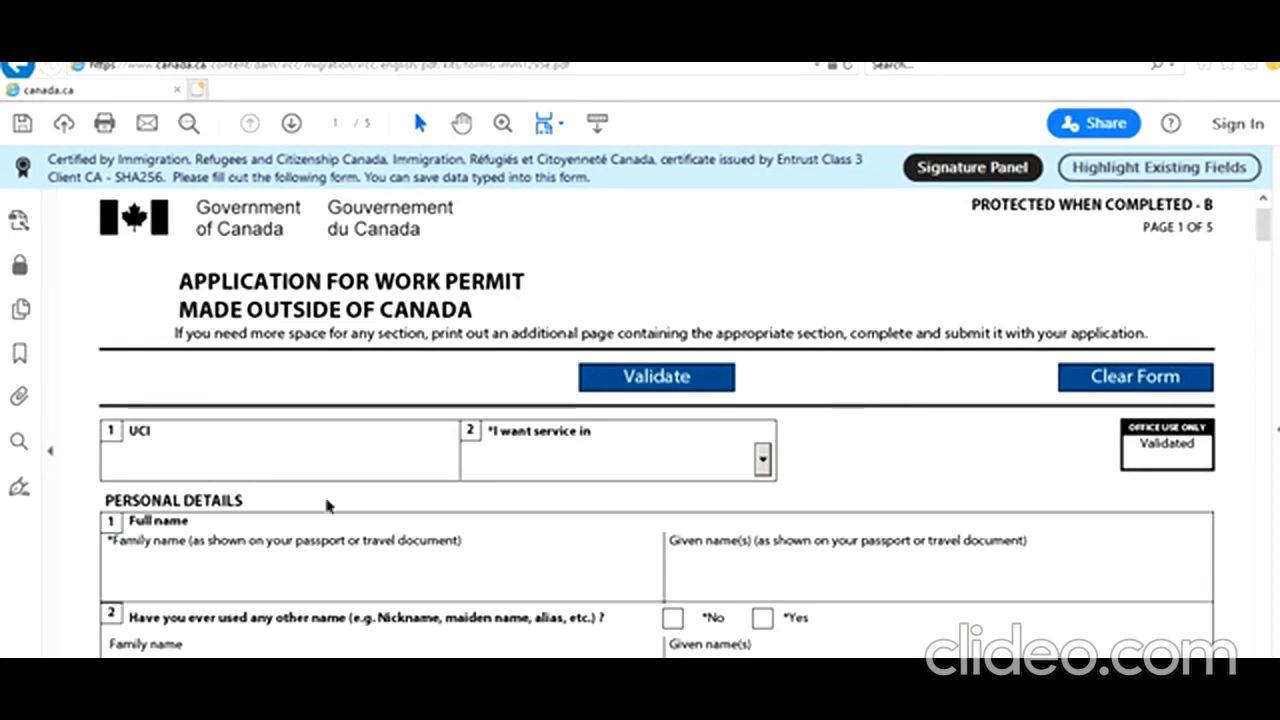
Choose English as the service language, enter the applicant's family and given names, and answer No to other names
scroll(179, 458, down, 1)
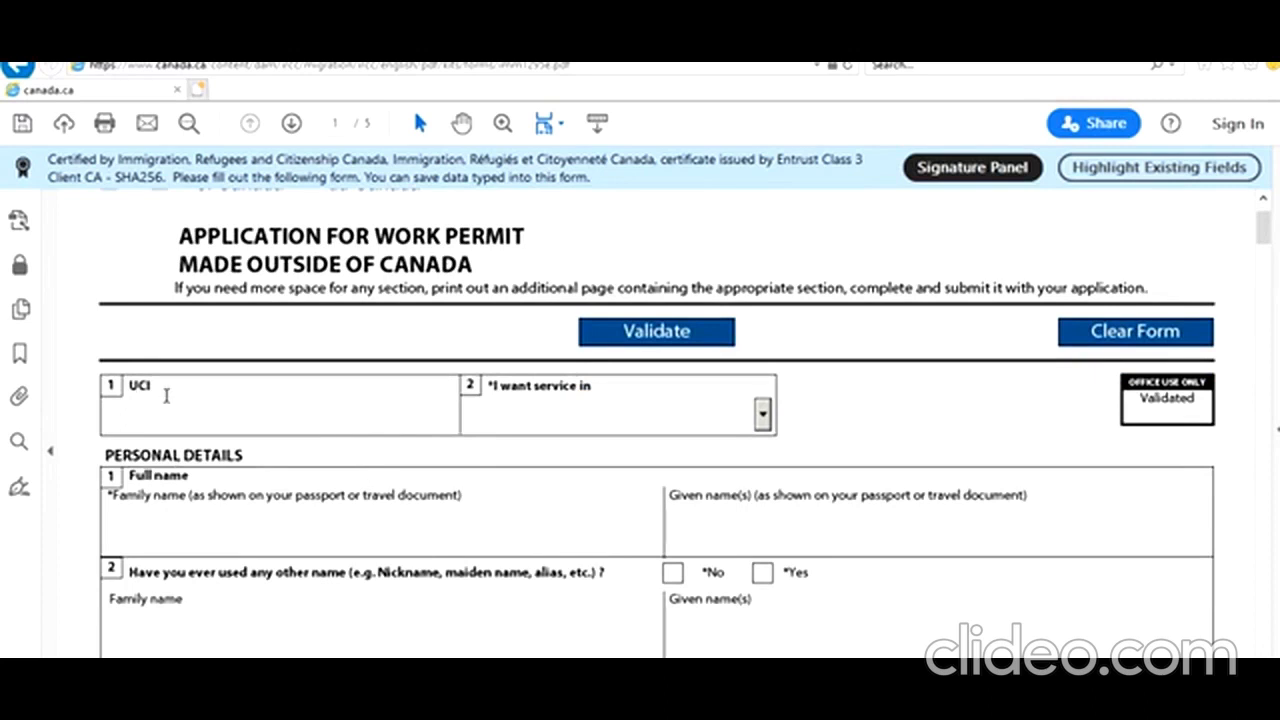
click(762, 416)
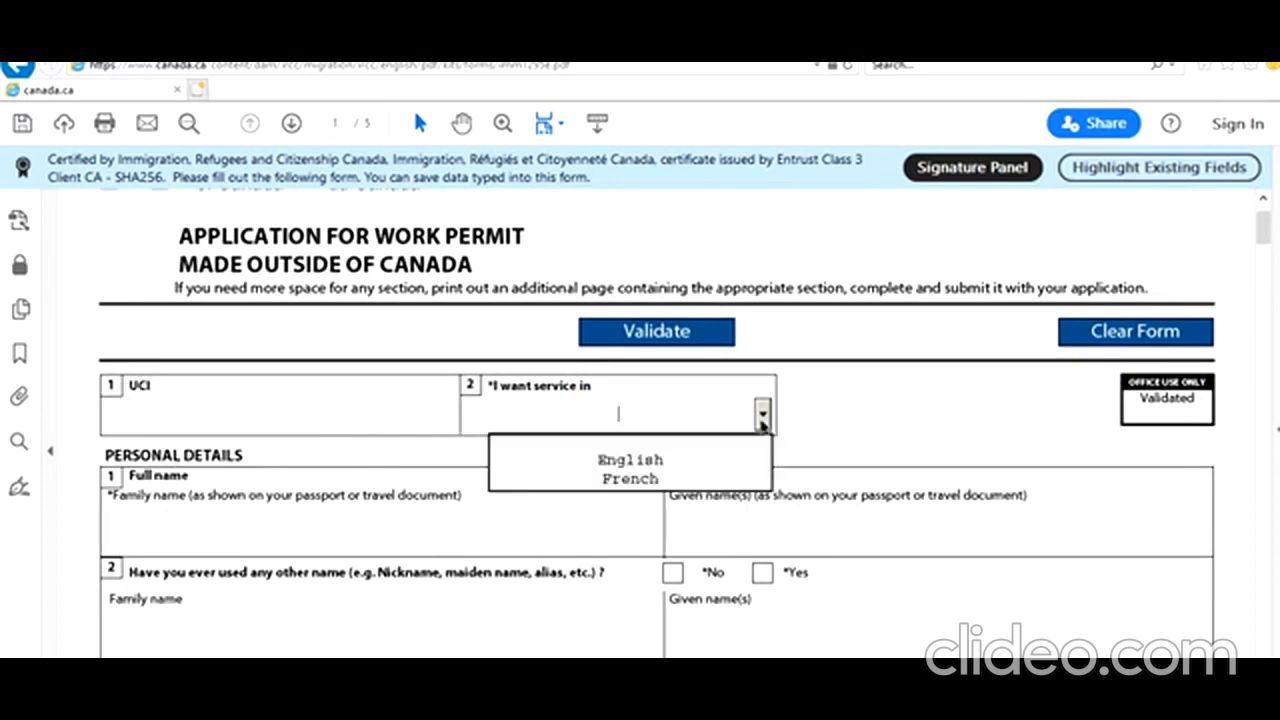
click(690, 466)
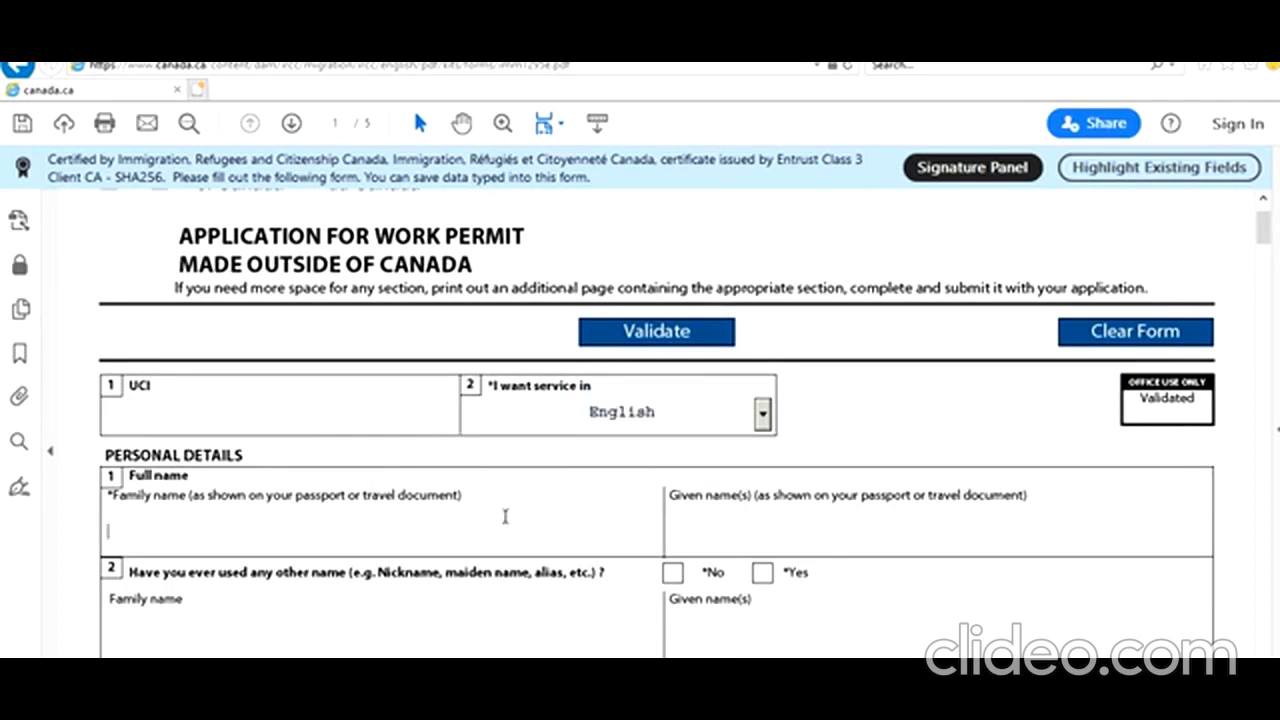
click(505, 516)
text(Smith)
key(Tab)
text(John)
scroll(586, 537, down, 1)
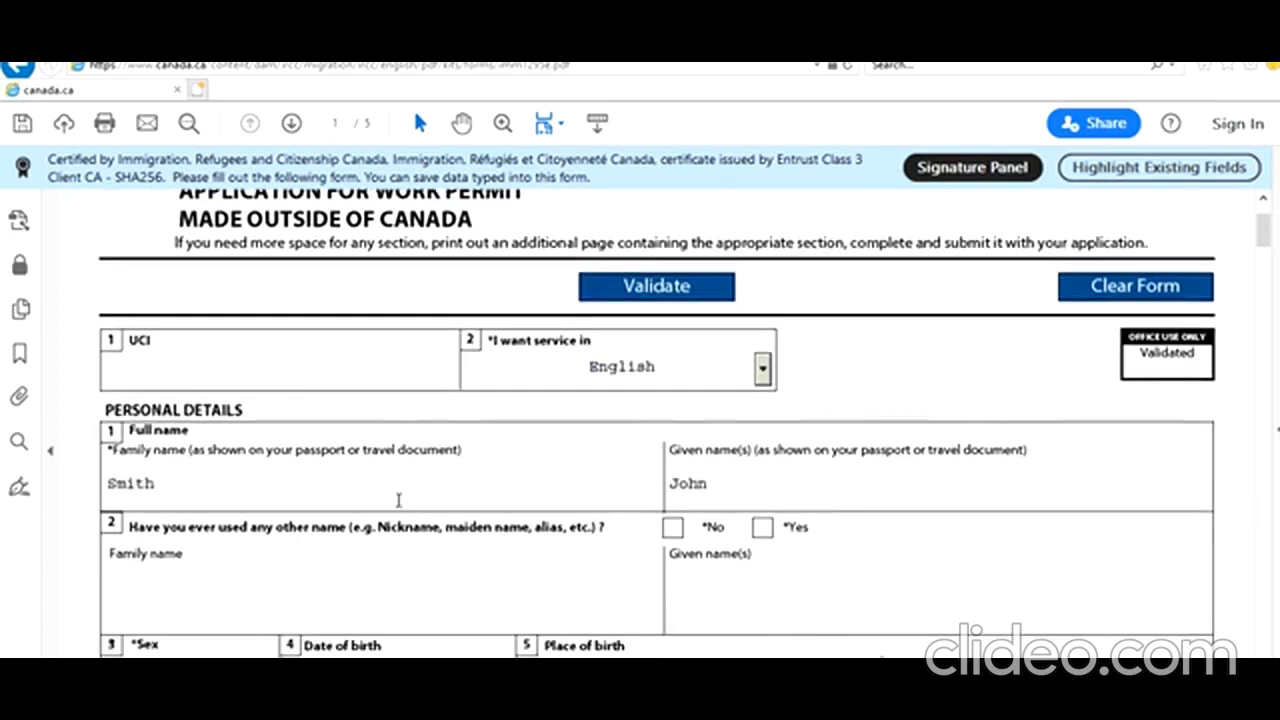
click(673, 527)
scroll(513, 468, down, 5)
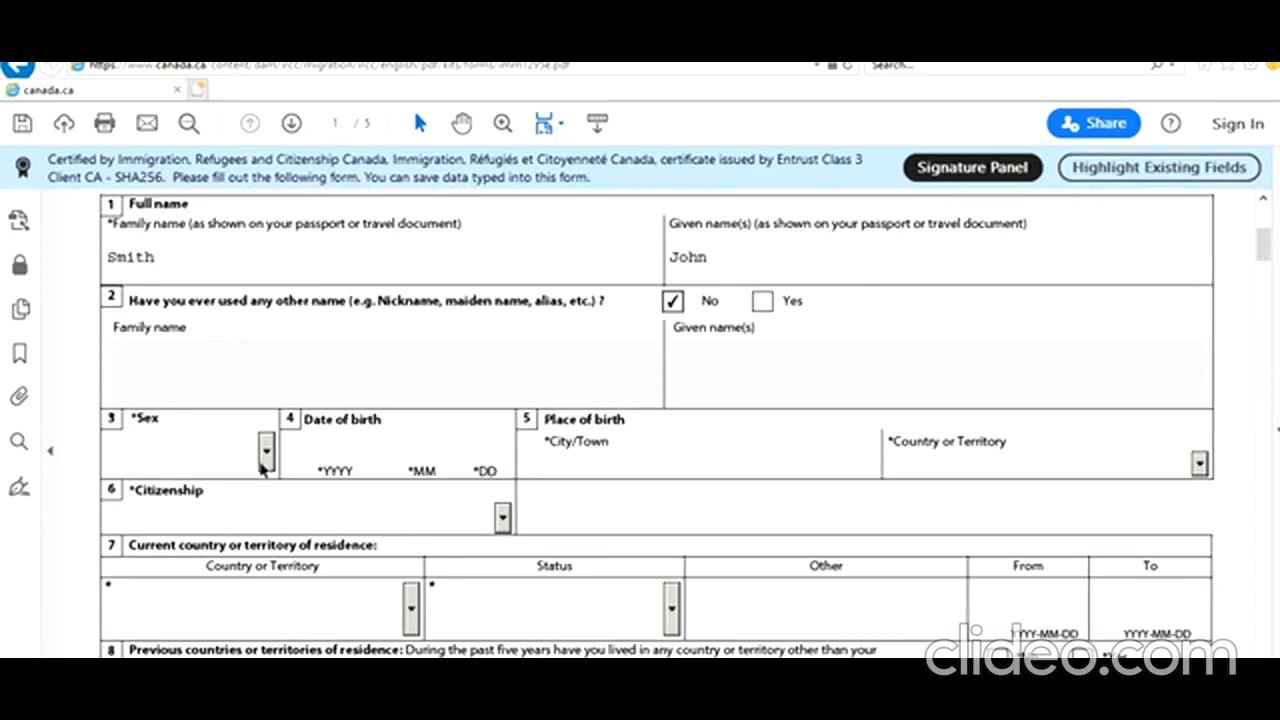
click(265, 454)
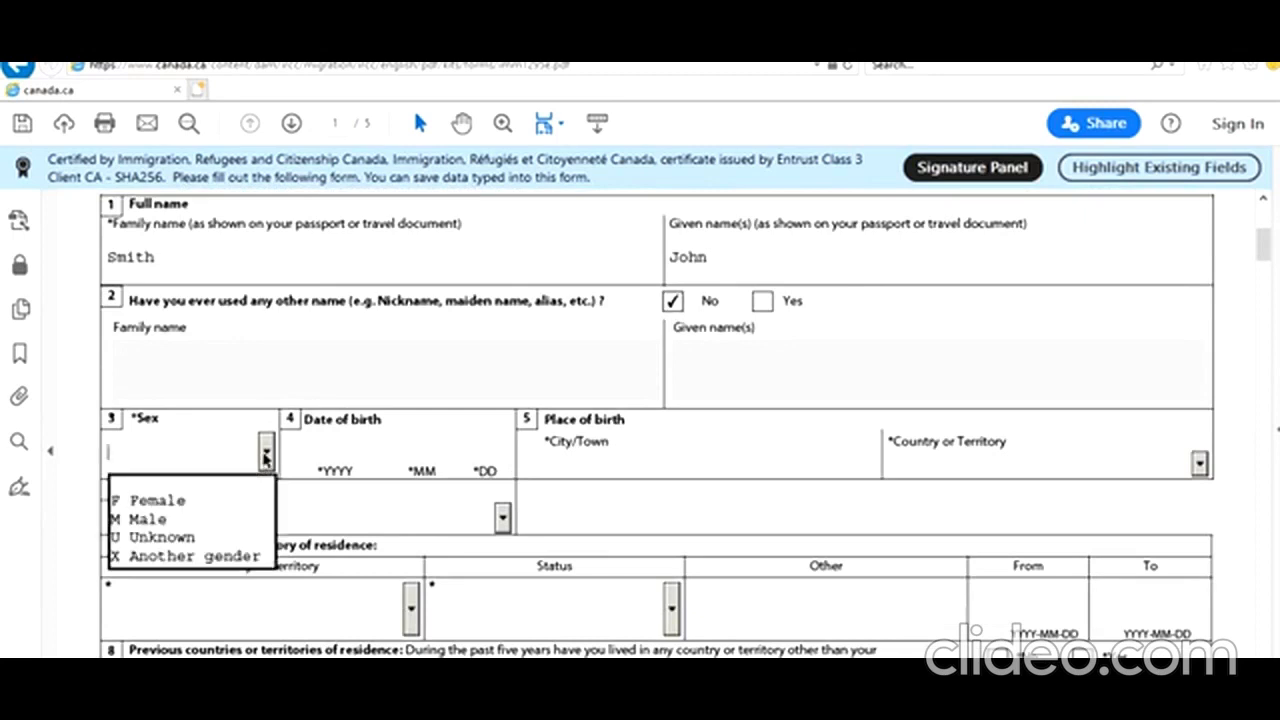
click(202, 518)
click(351, 457)
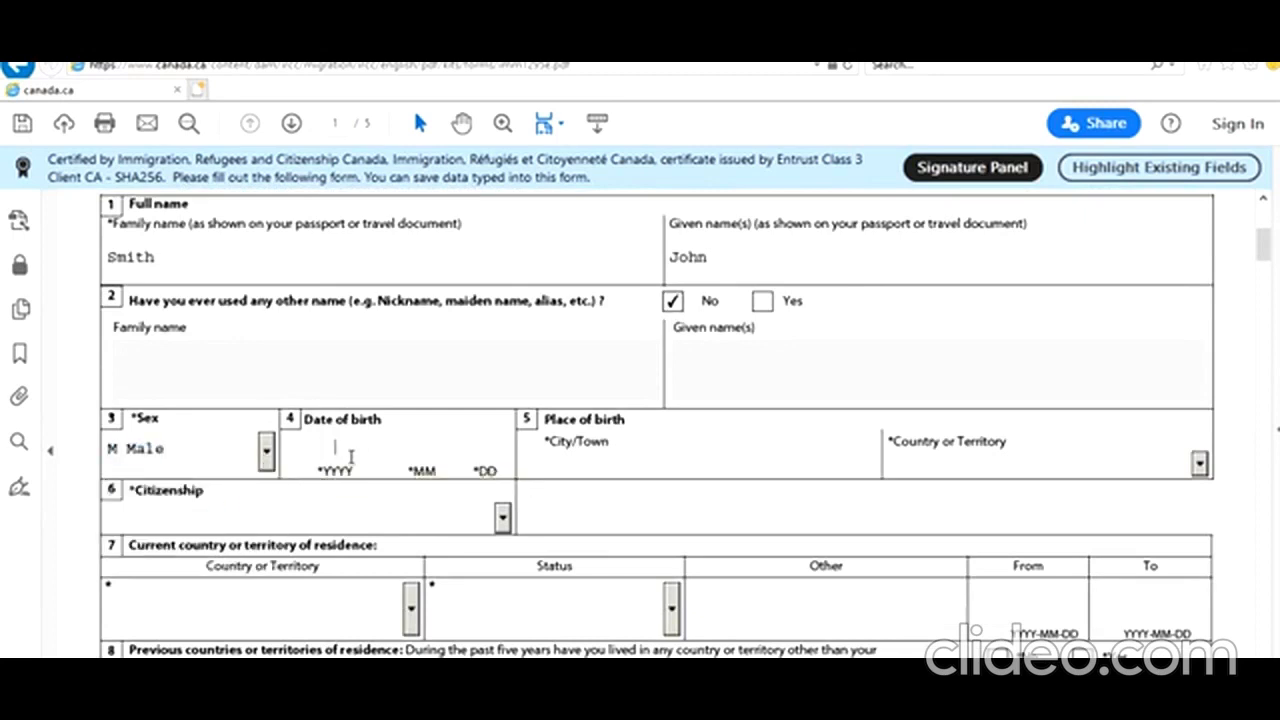
text(1995)
text(06)
text(01)
text(New Dekh)
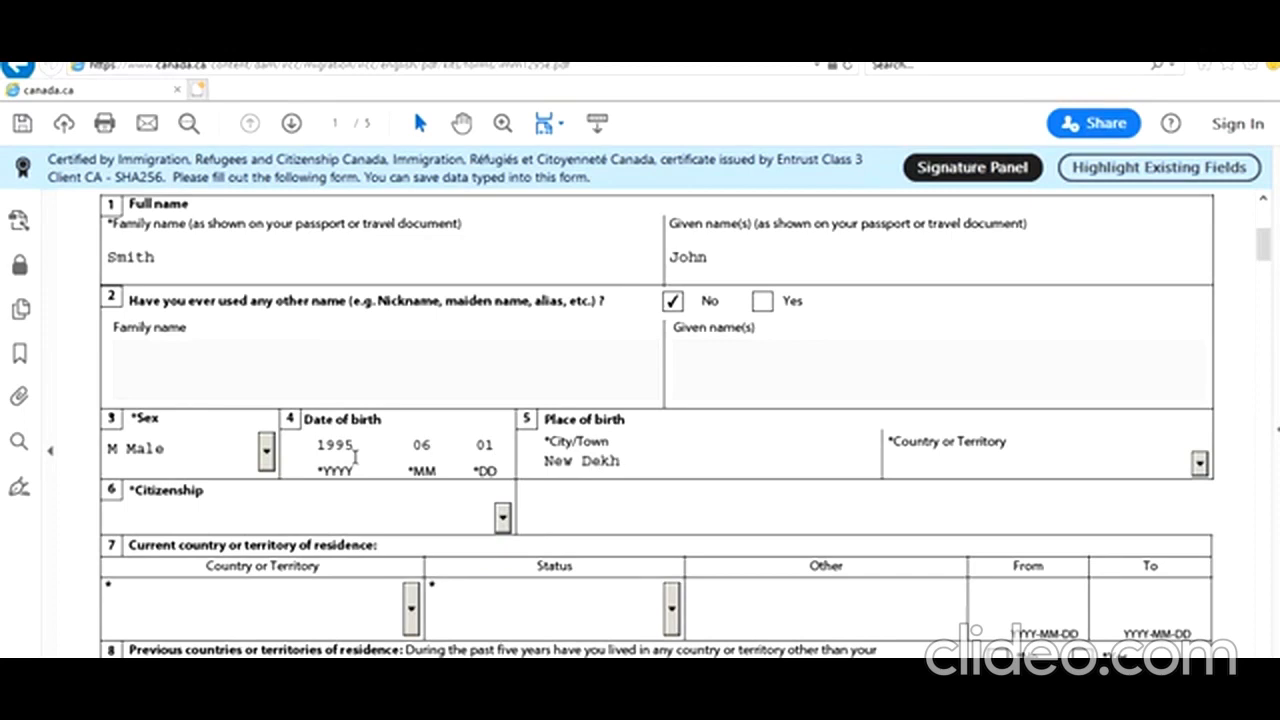
text(lhi)
key(Tab)
text(in)
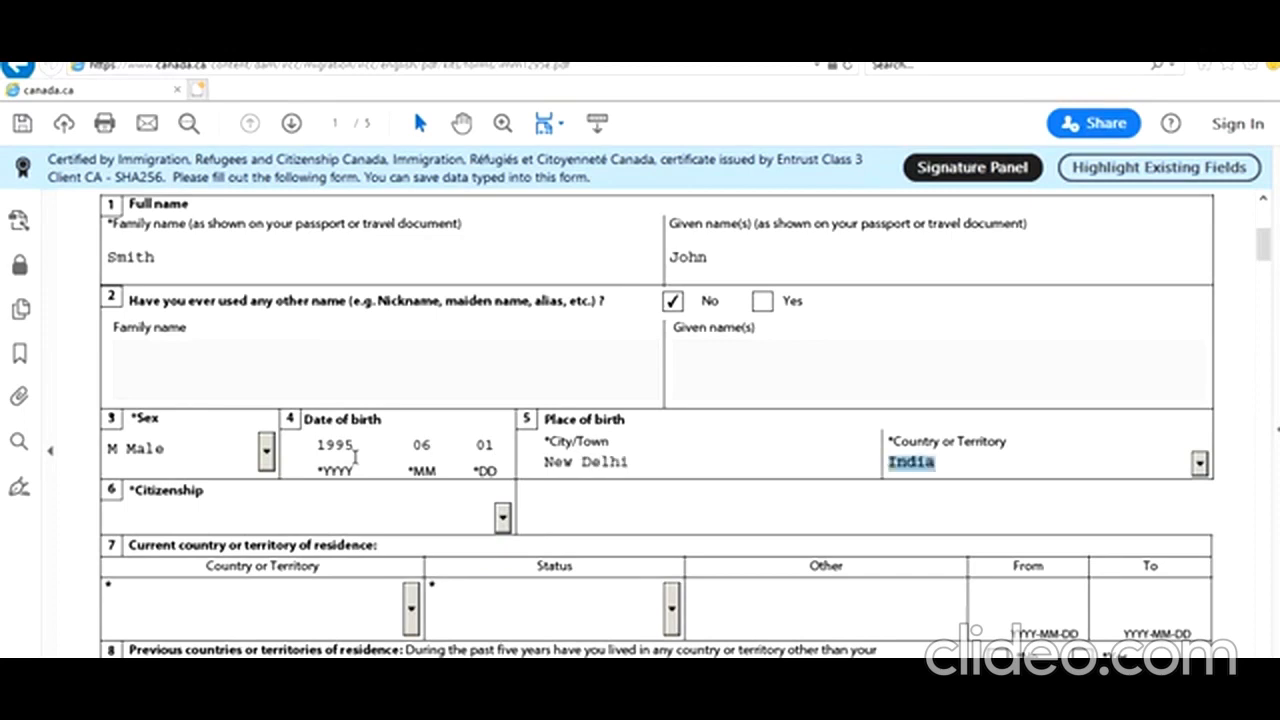
Set citizenship and country of residence to India with Citizen status
click(504, 518)
scroll(432, 496, down, 3)
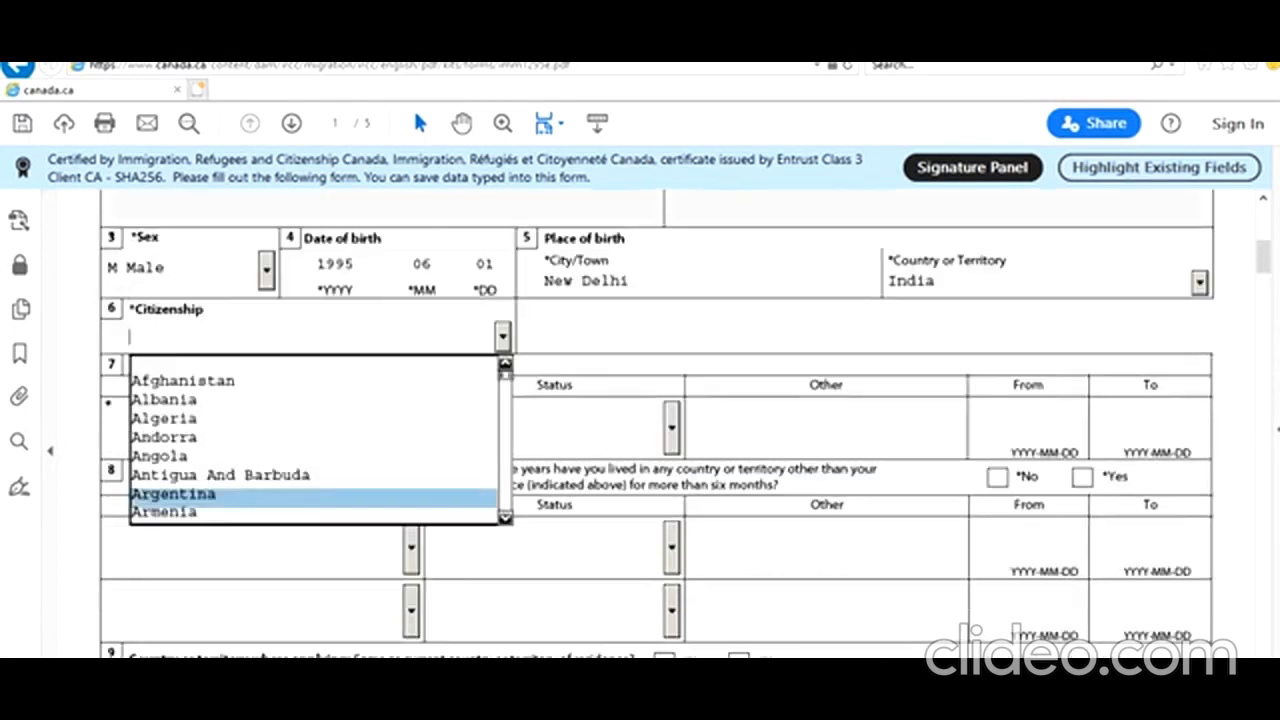
text(India)
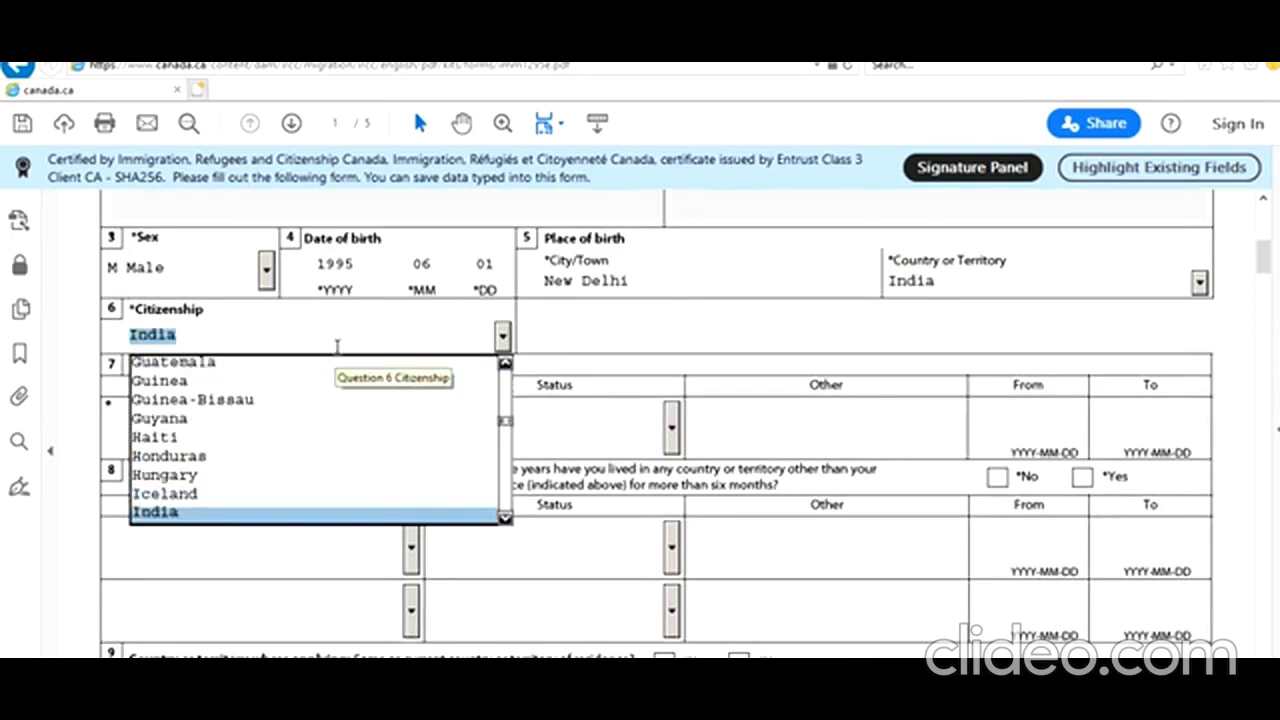
click(200, 512)
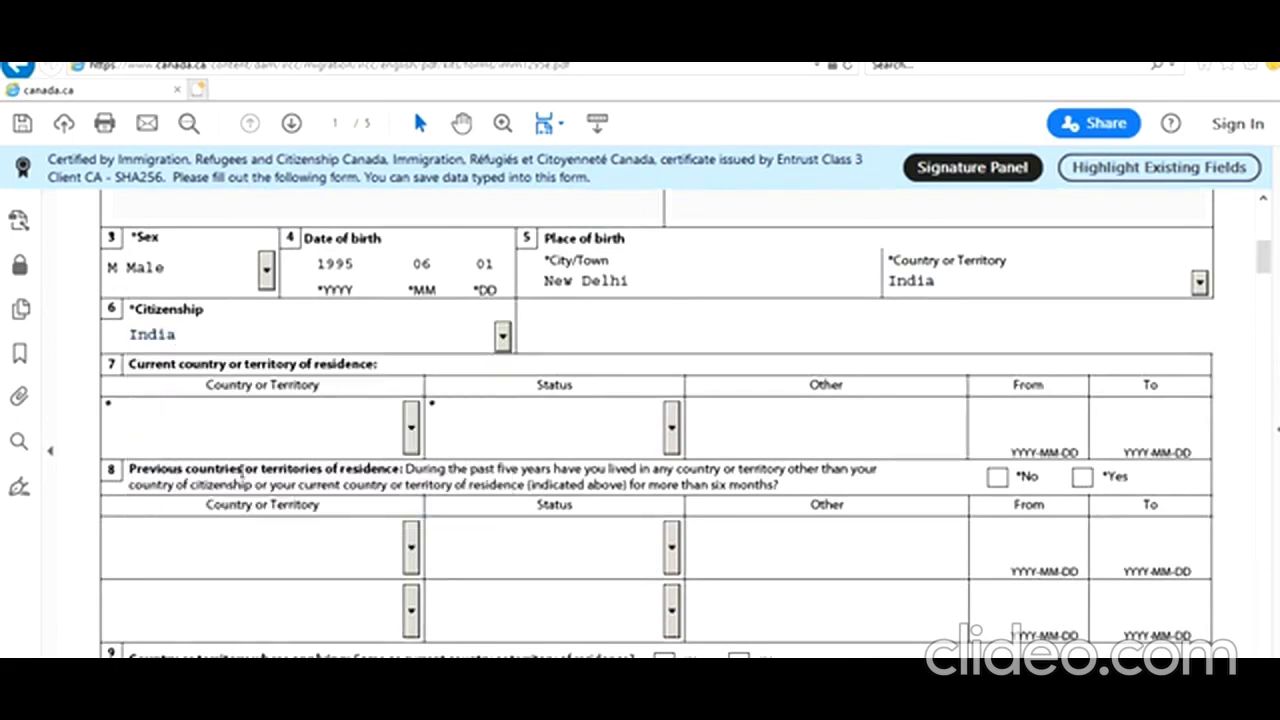
click(409, 430)
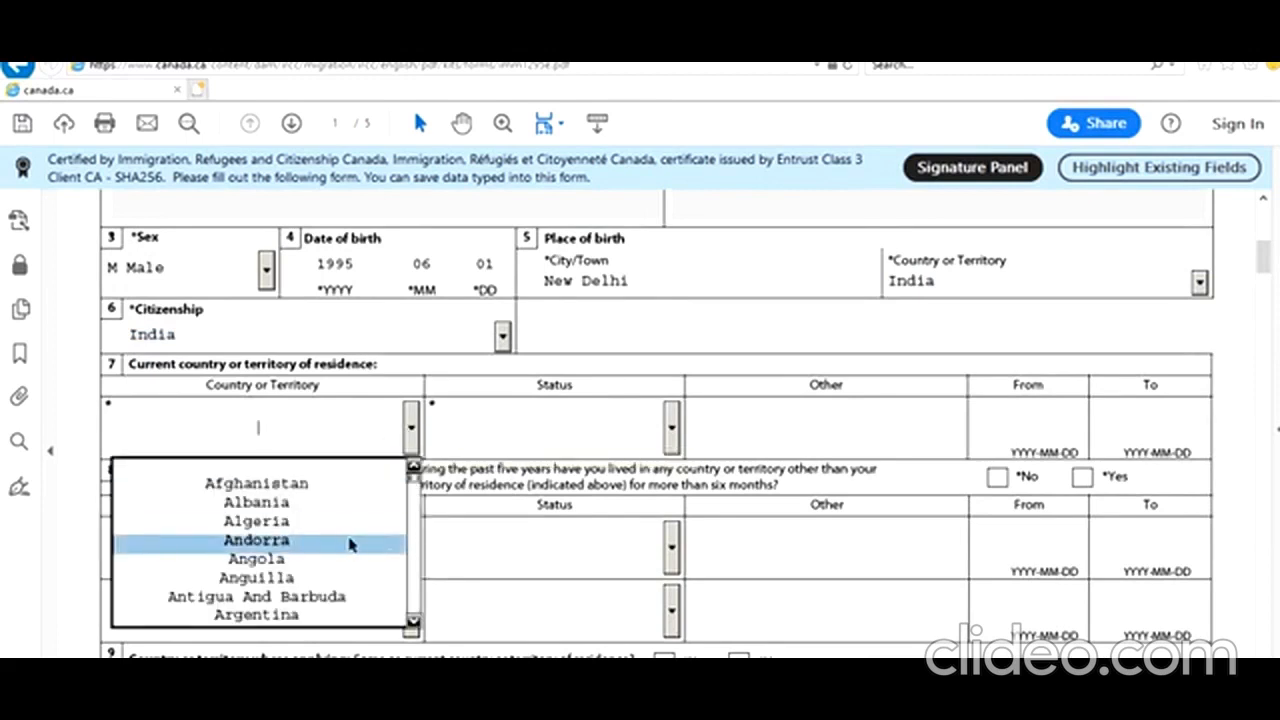
key(i)
key(i)
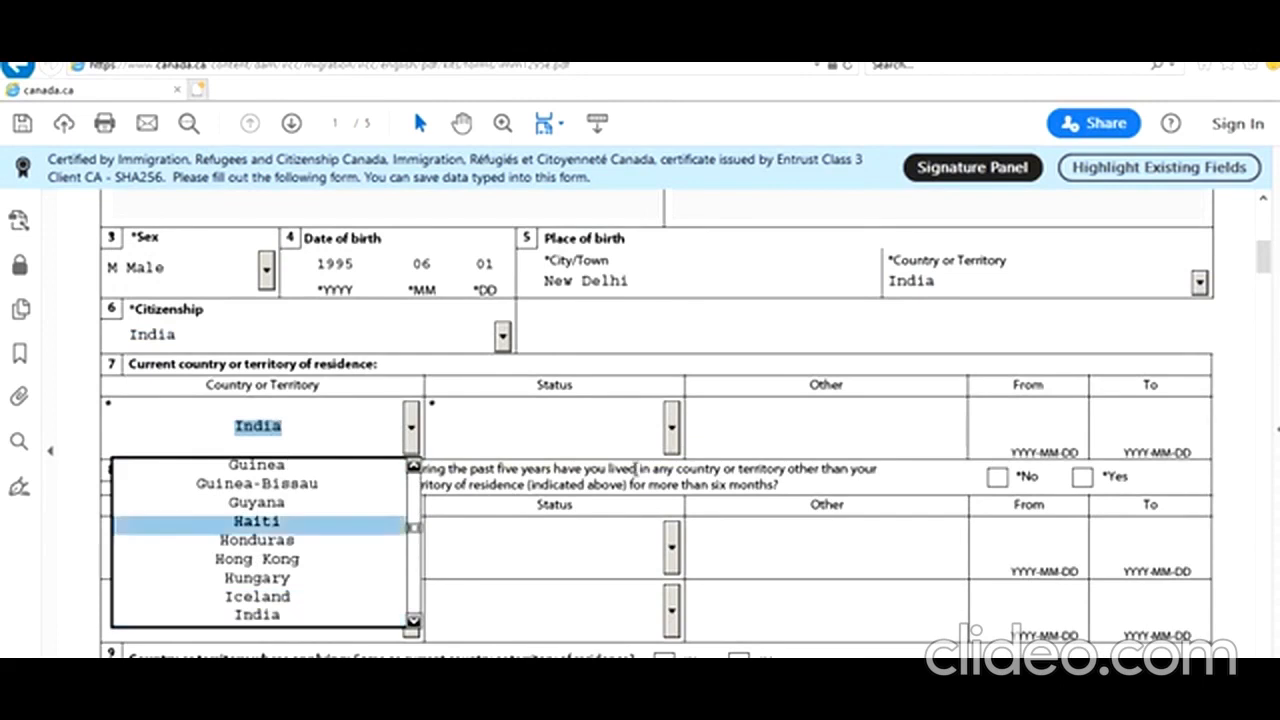
click(600, 438)
click(672, 430)
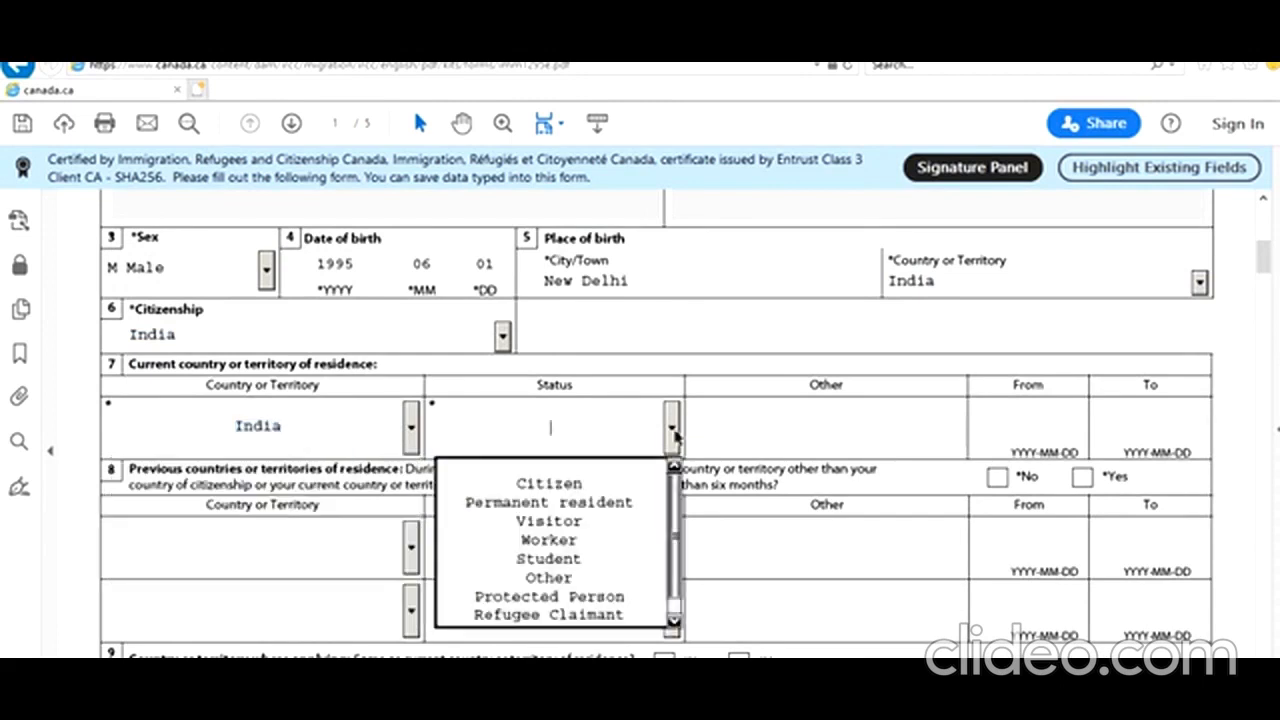
click(627, 484)
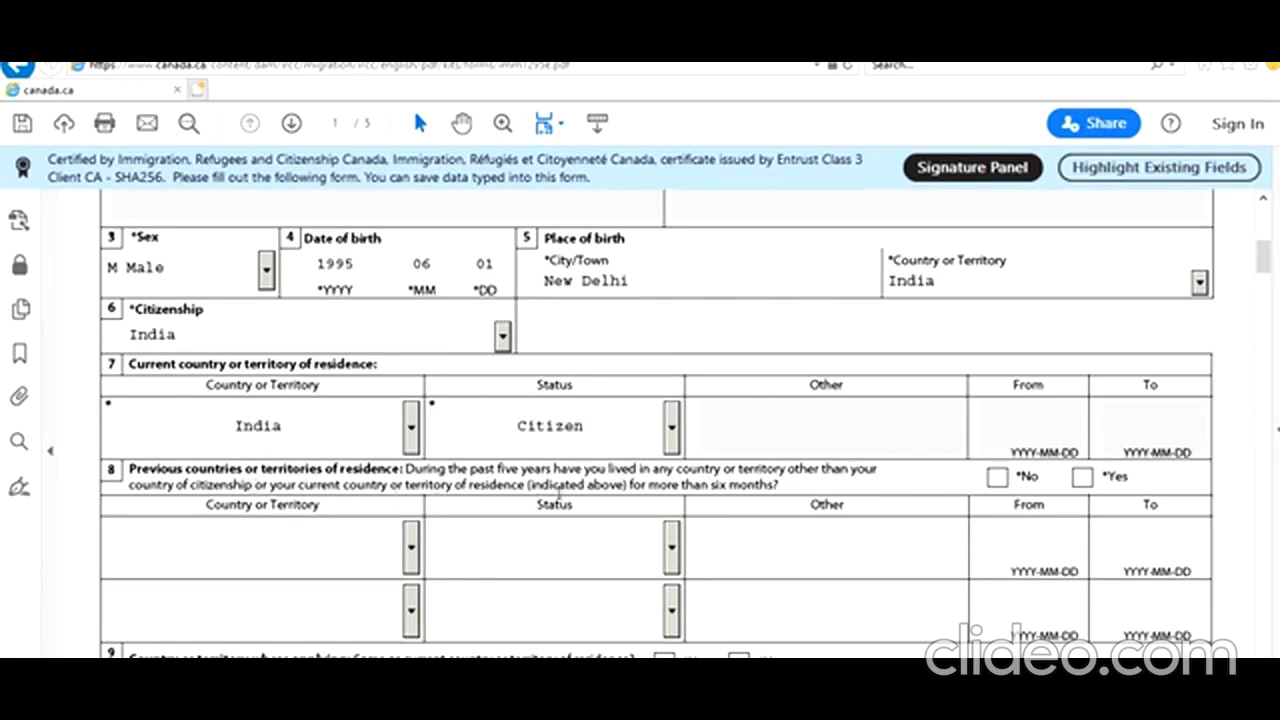
Answer No to previous residence, Yes to applying from residence country, Single, and No to previous marriage
click(996, 477)
scroll(635, 527, down, 5)
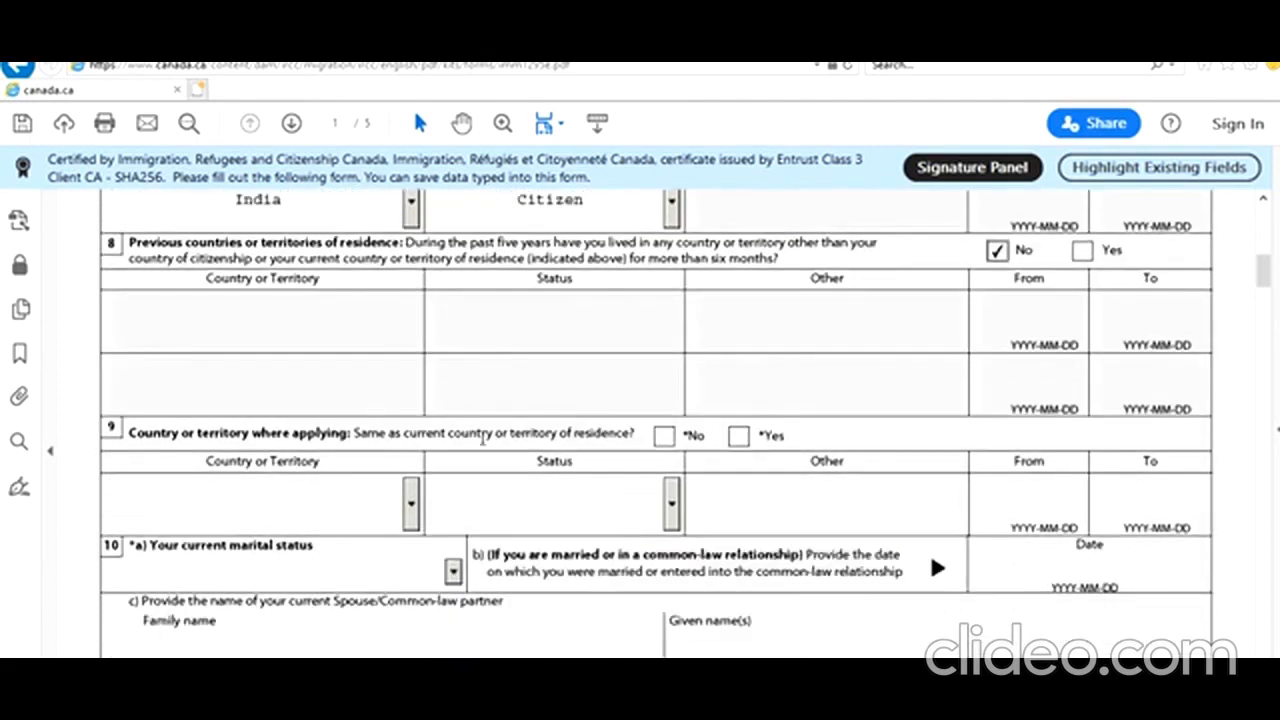
click(738, 438)
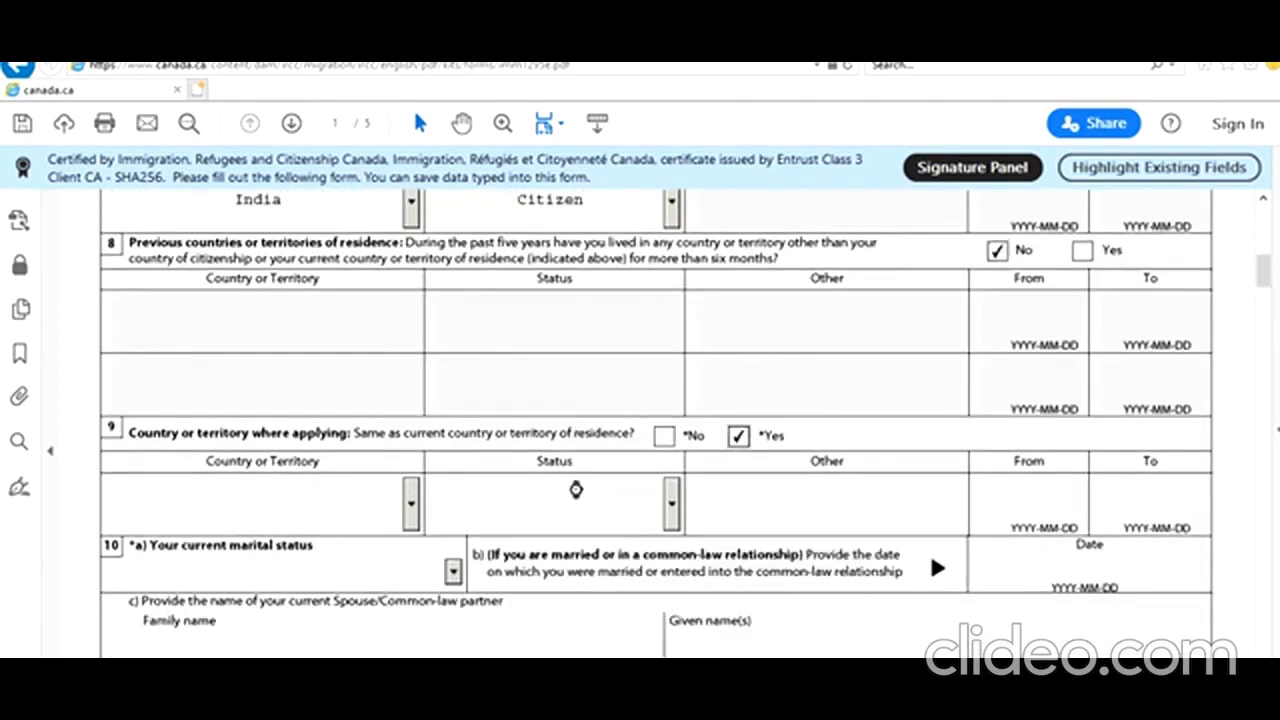
scroll(575, 490, down, 2)
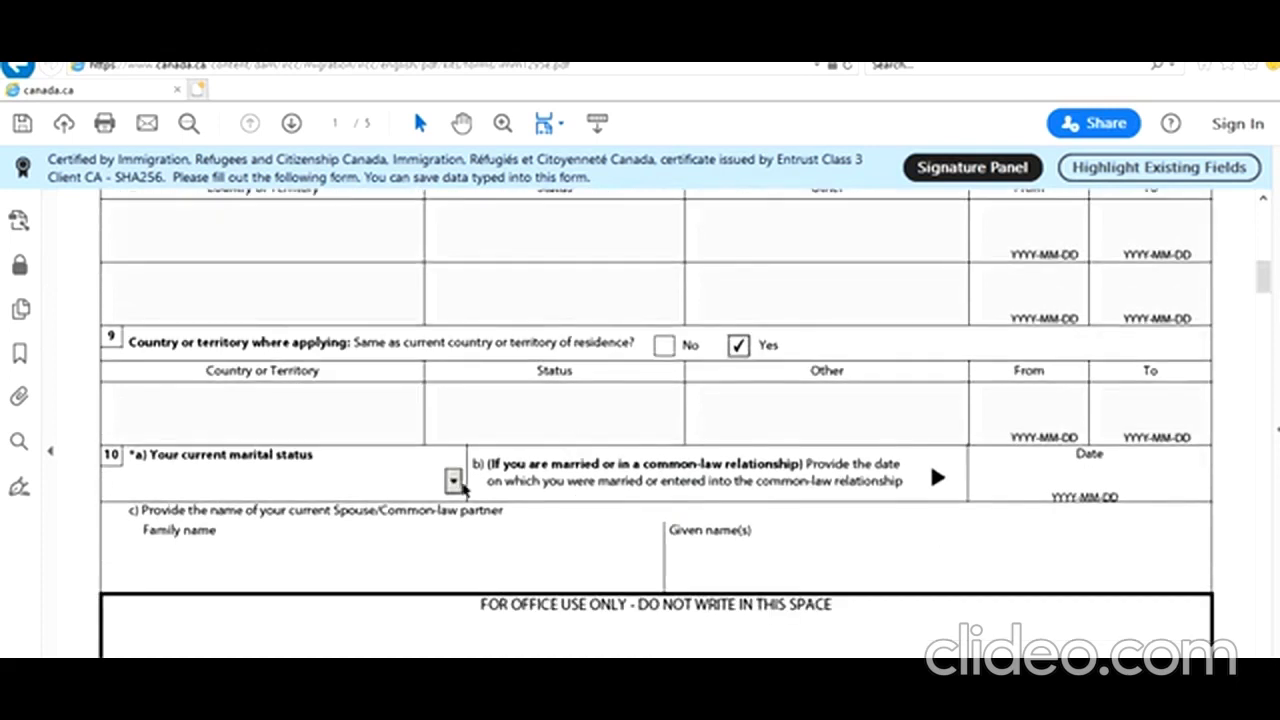
click(453, 480)
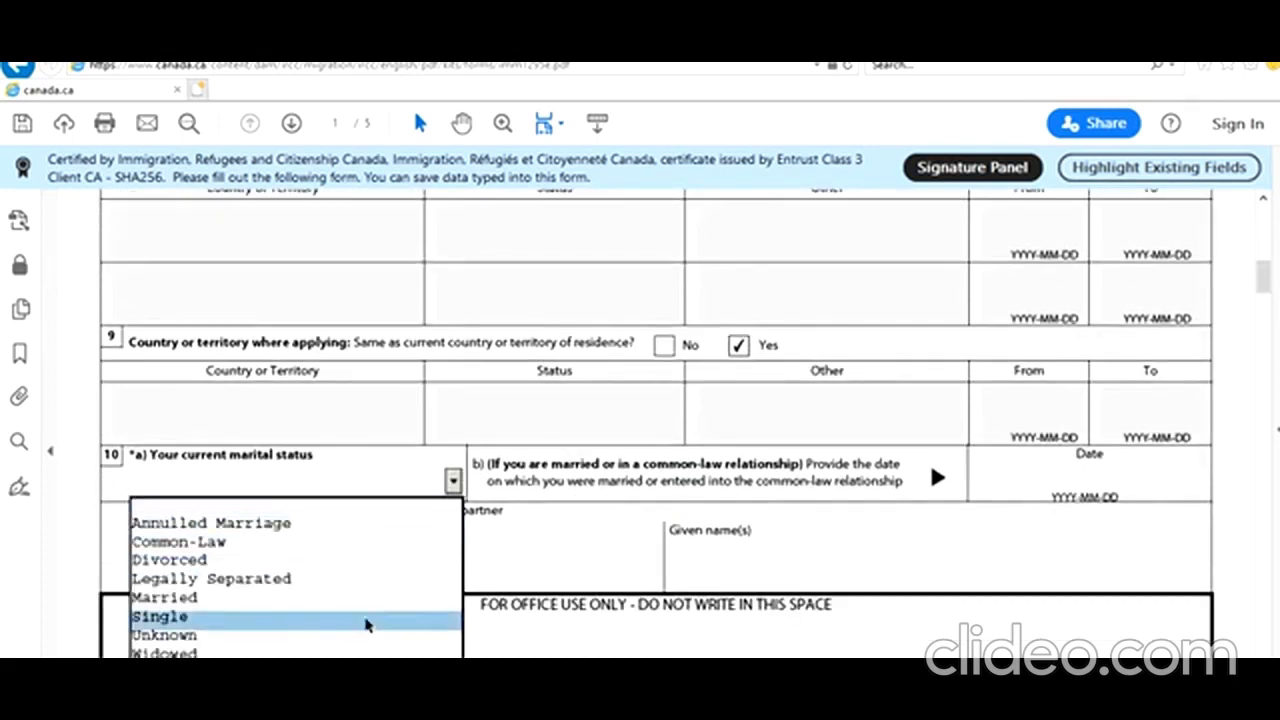
click(366, 620)
scroll(628, 546, down, 1)
scroll(631, 548, down, 3)
scroll(631, 549, down, 1)
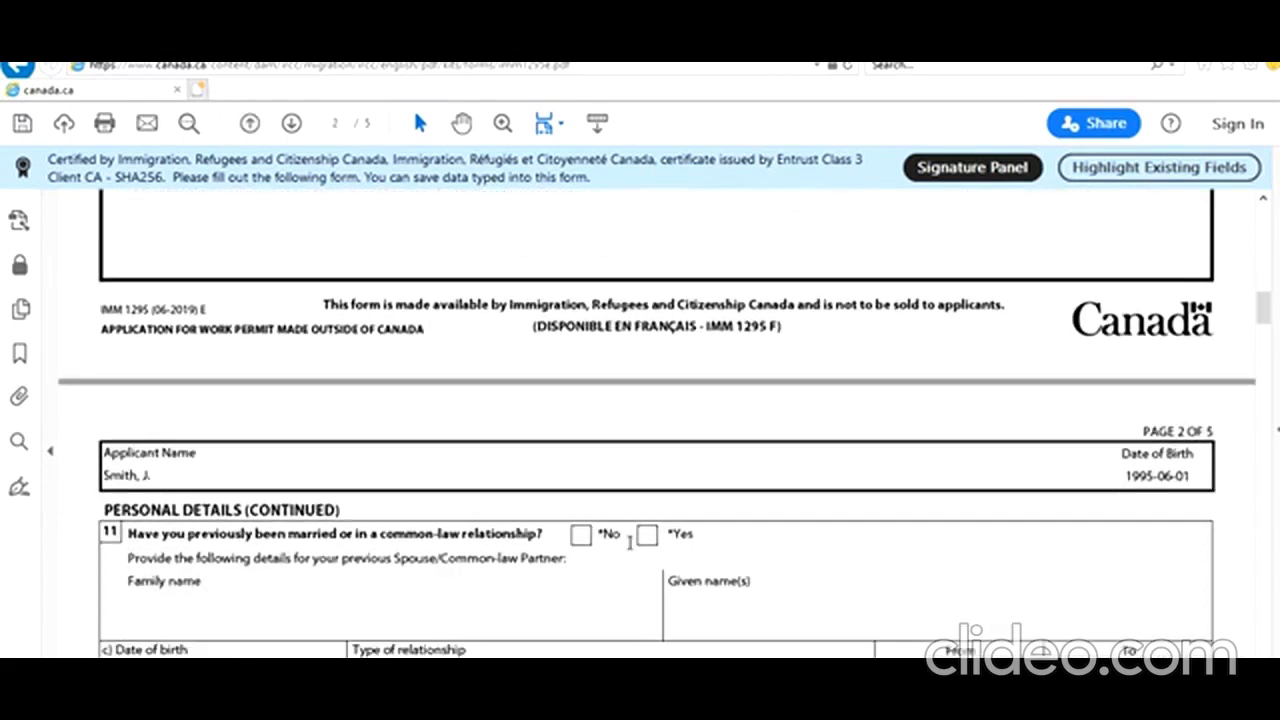
scroll(629, 540, down, 1)
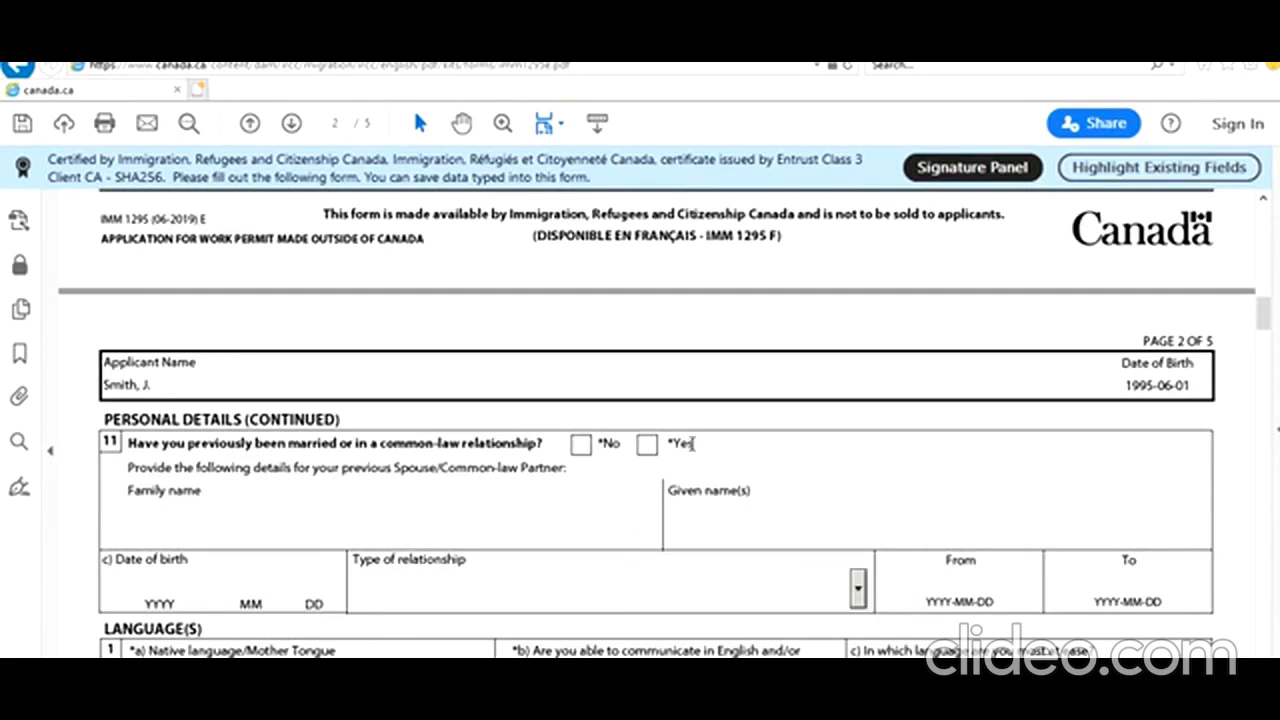
click(584, 448)
Set Hindi as native language and English as communication language, and answer No to the language test
scroll(515, 545, down, 1)
scroll(515, 543, down, 1)
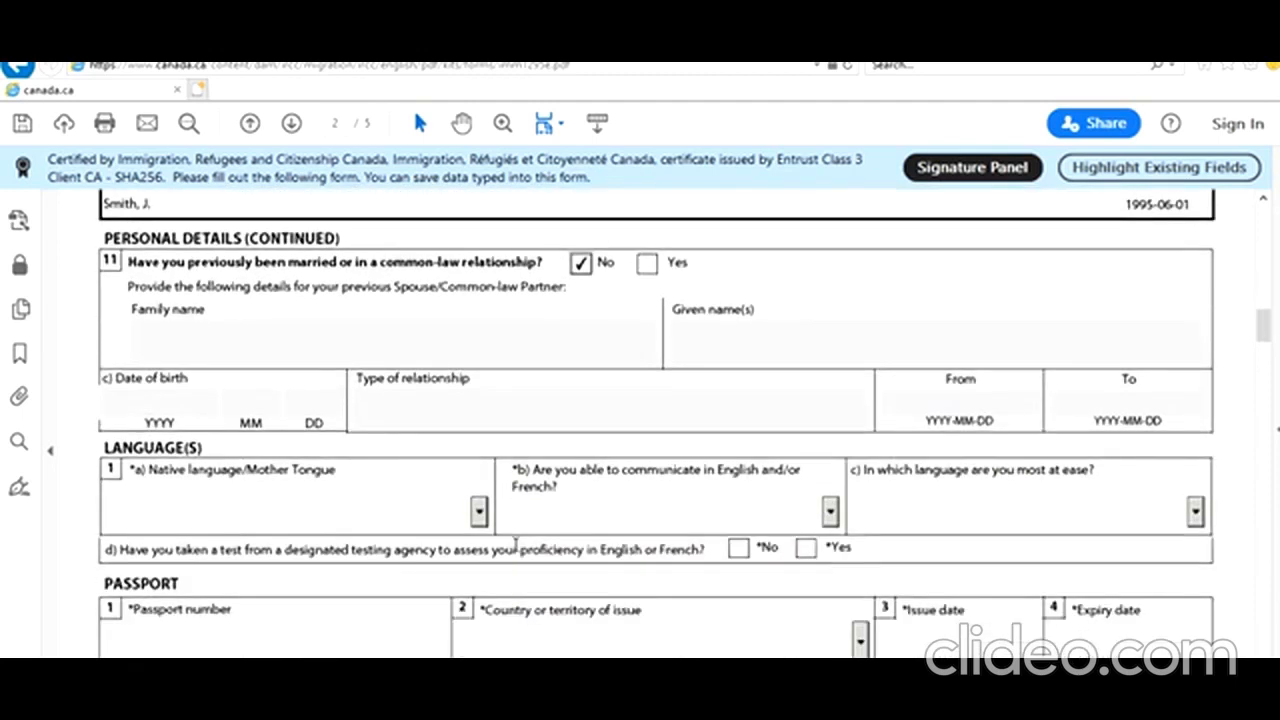
click(479, 512)
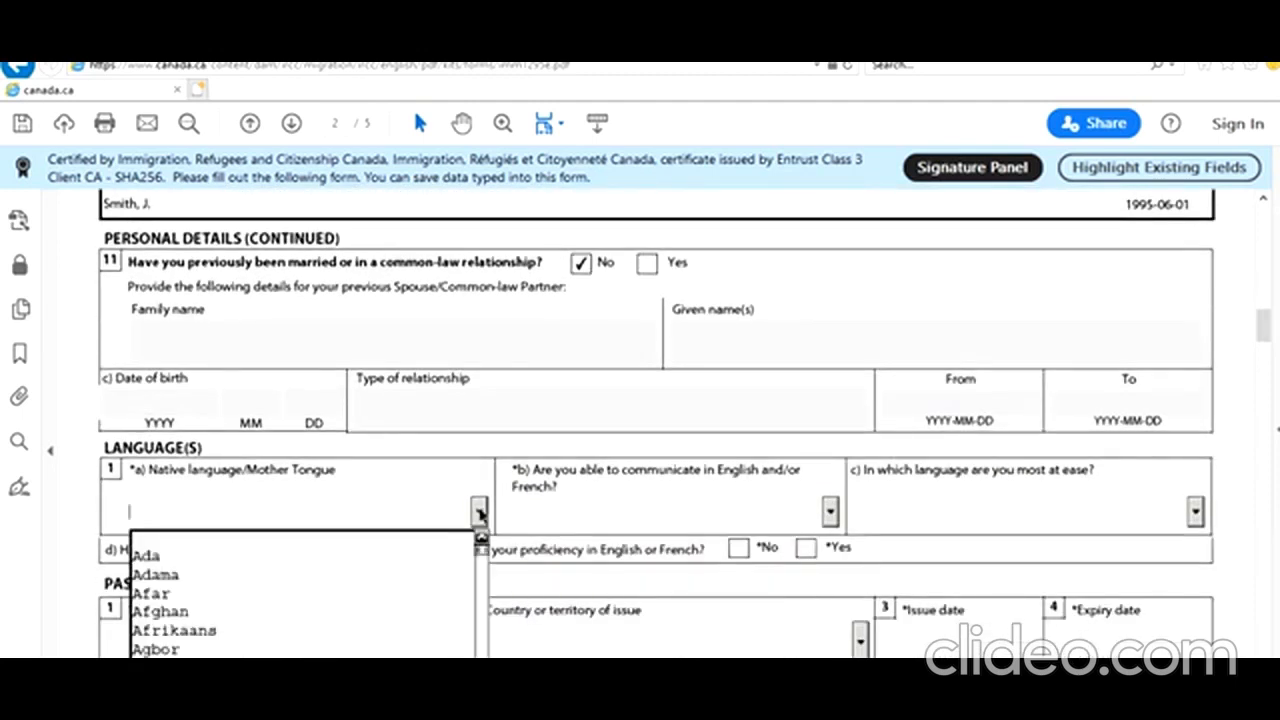
text(Hainanese)
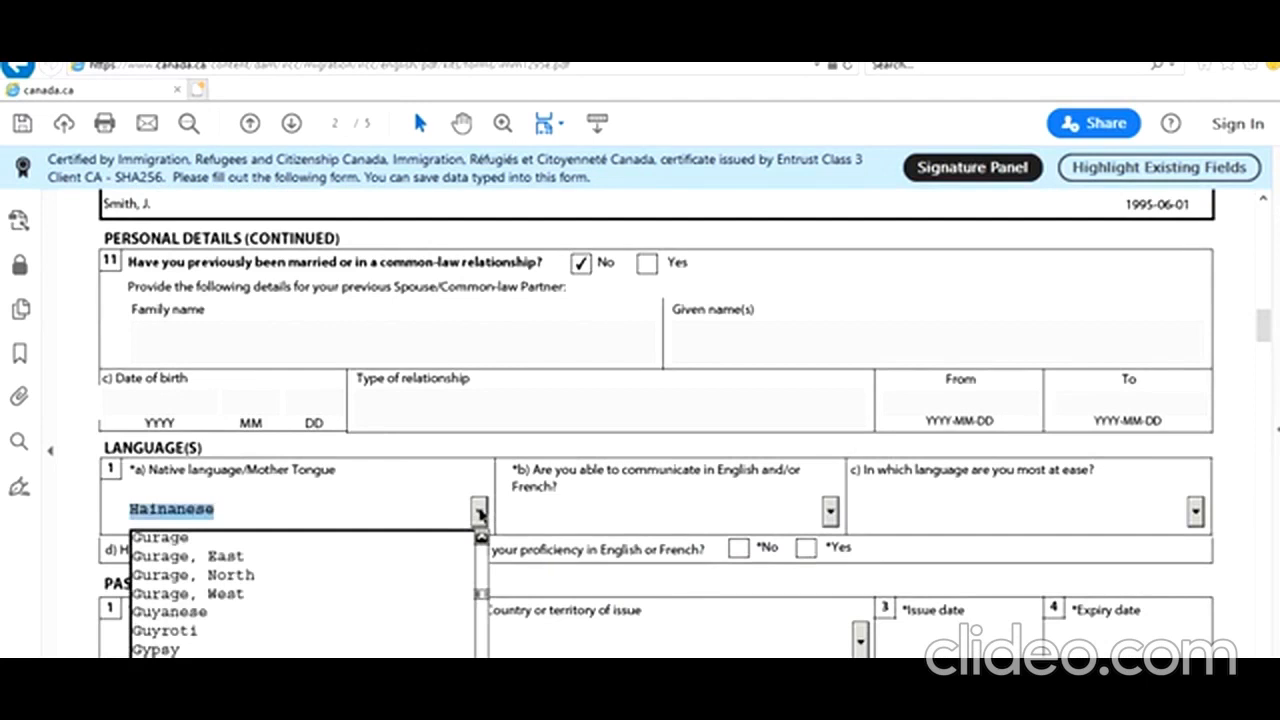
key(Down)
key(Down)
key(Down)
key(Down)
key(Down)
key(Down)
key(Down)
key(Down)
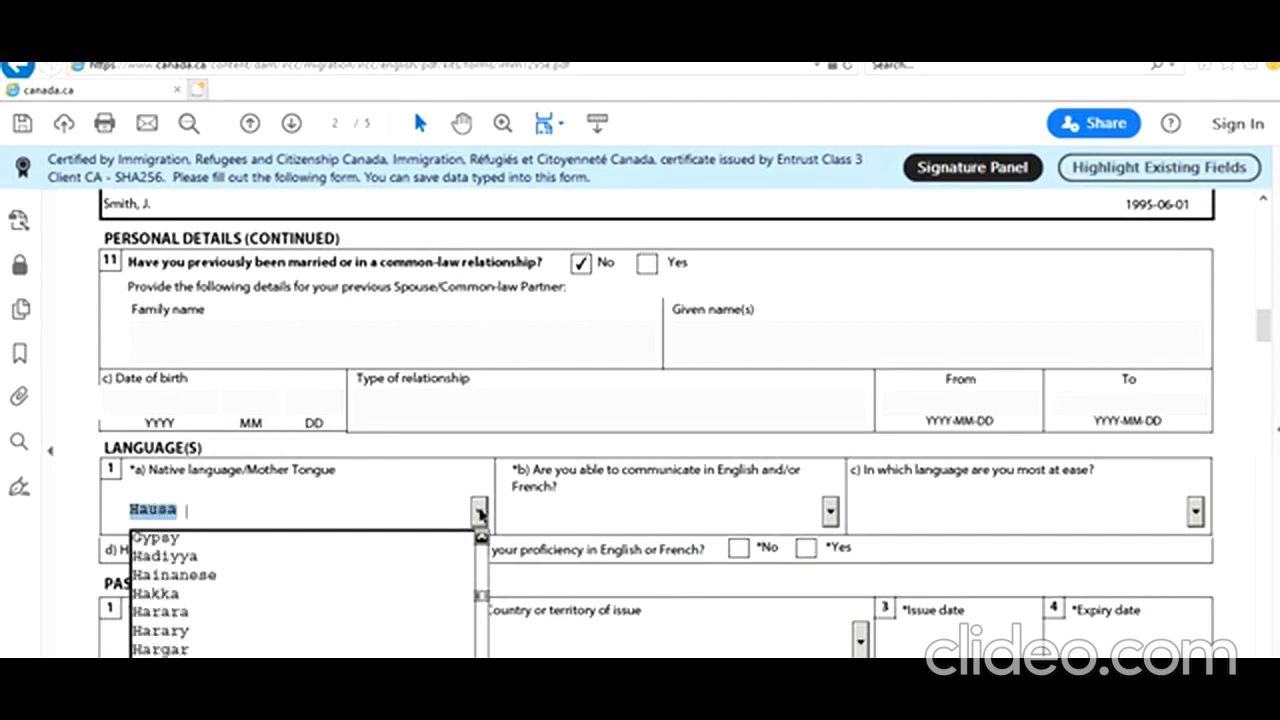
key(Down)
key(Down)
key(Down)
key(Down)
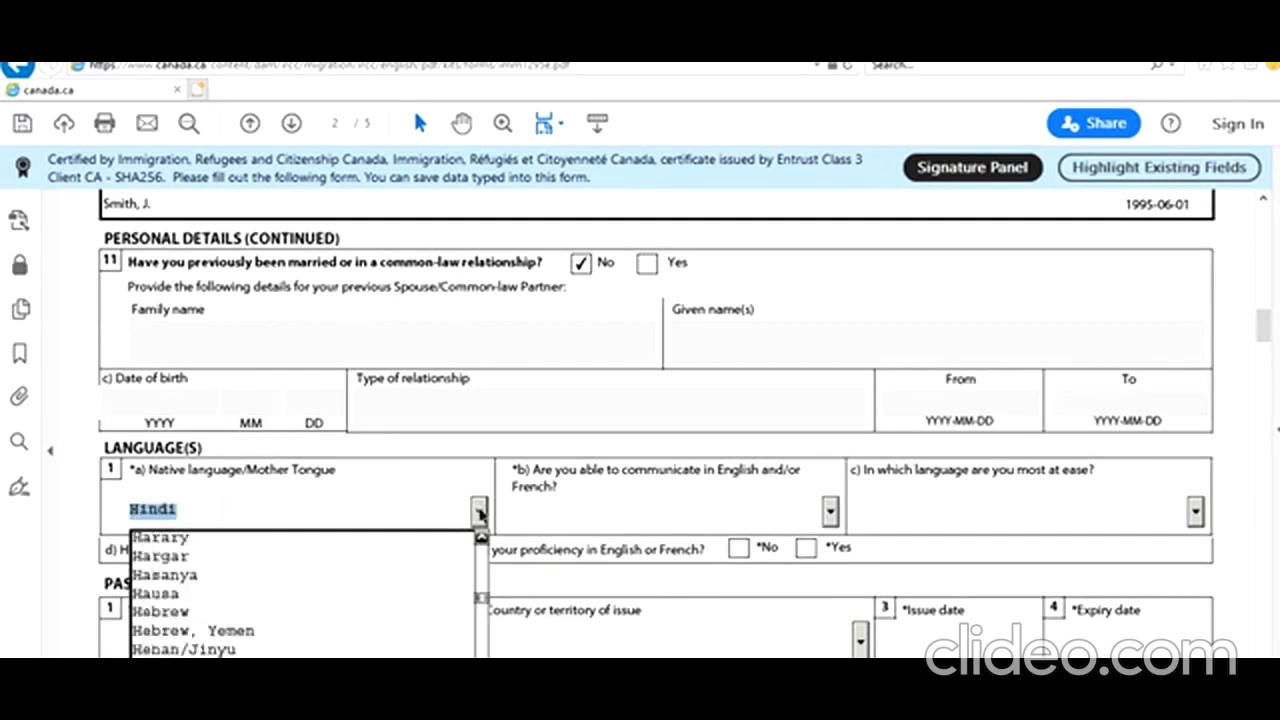
key(Return)
click(828, 513)
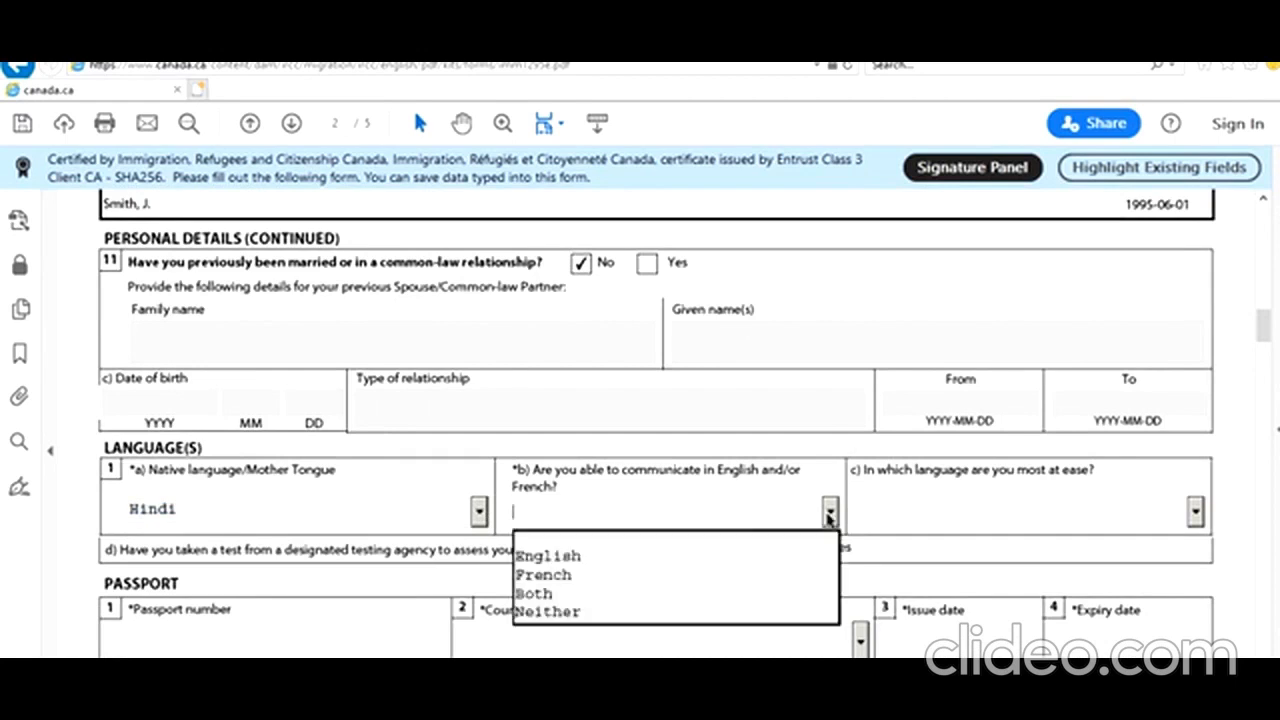
click(700, 556)
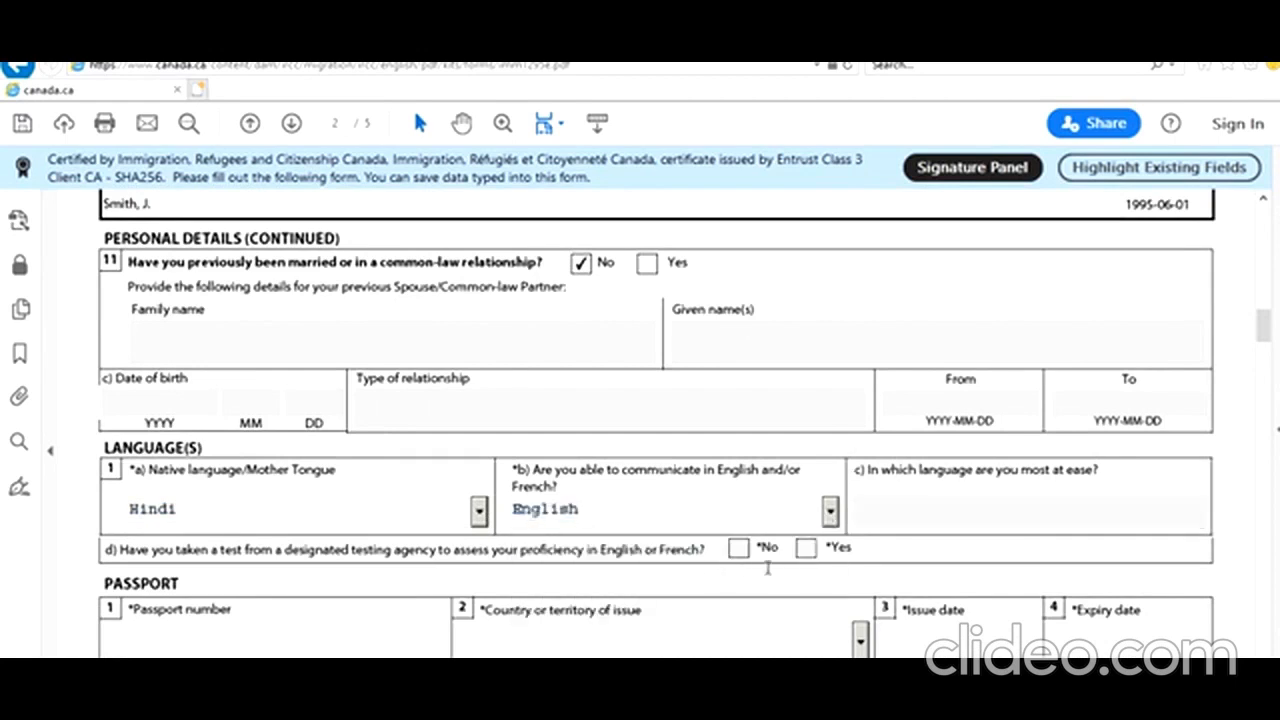
click(738, 548)
scroll(600, 637, down, 2)
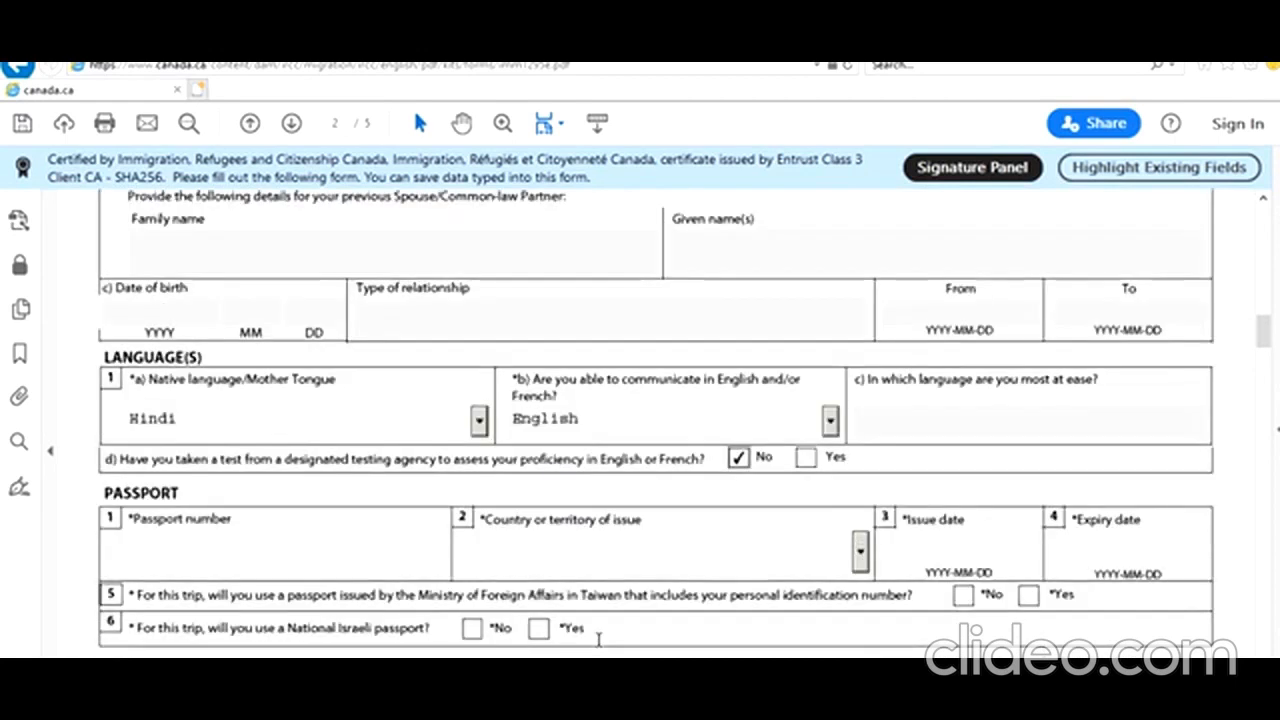
scroll(518, 619, down, 2)
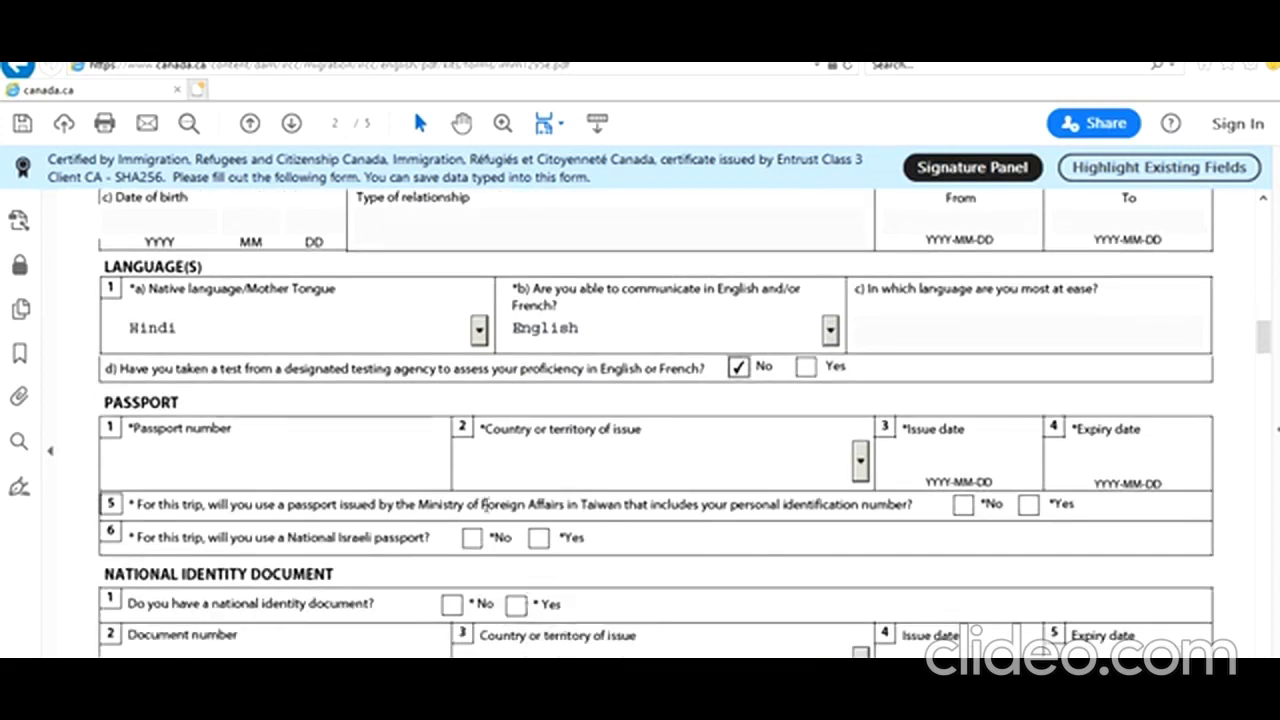
Enter the passport number, India as issuing country, and validity 2019-06-17 to 2029-06-16
click(390, 446)
key(Tab)
text(in)
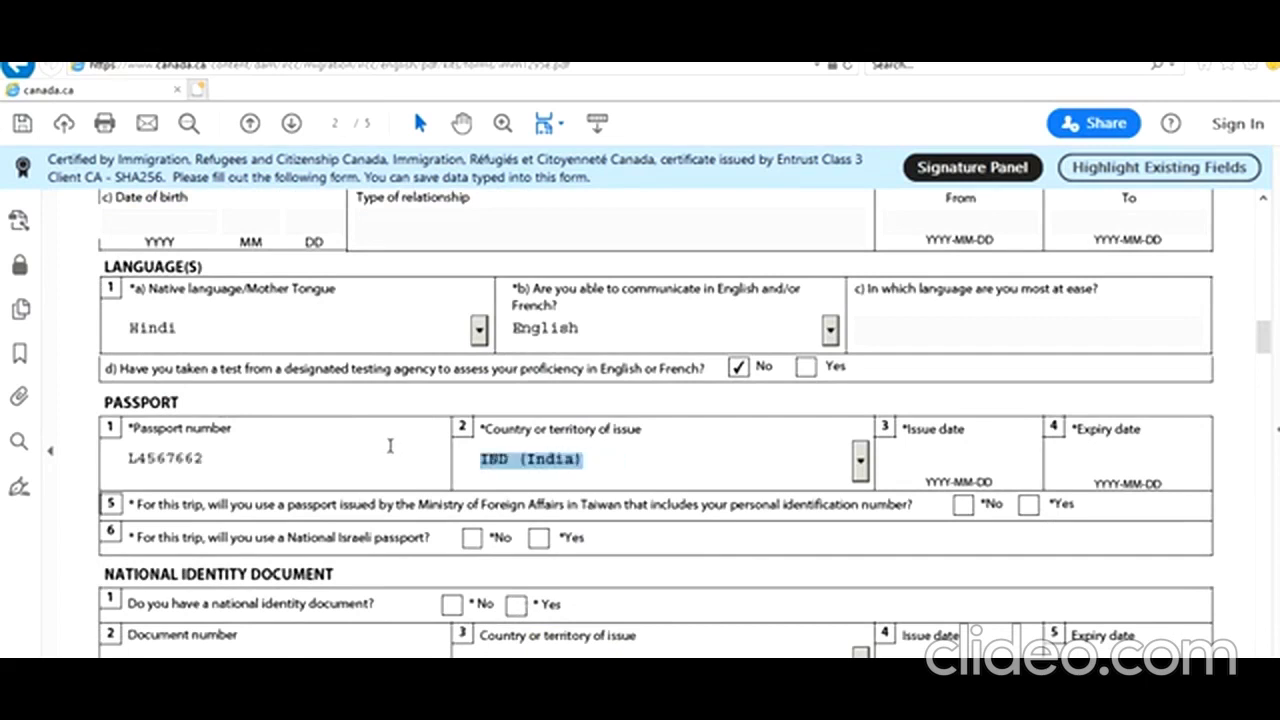
key(Tab)
text(201)
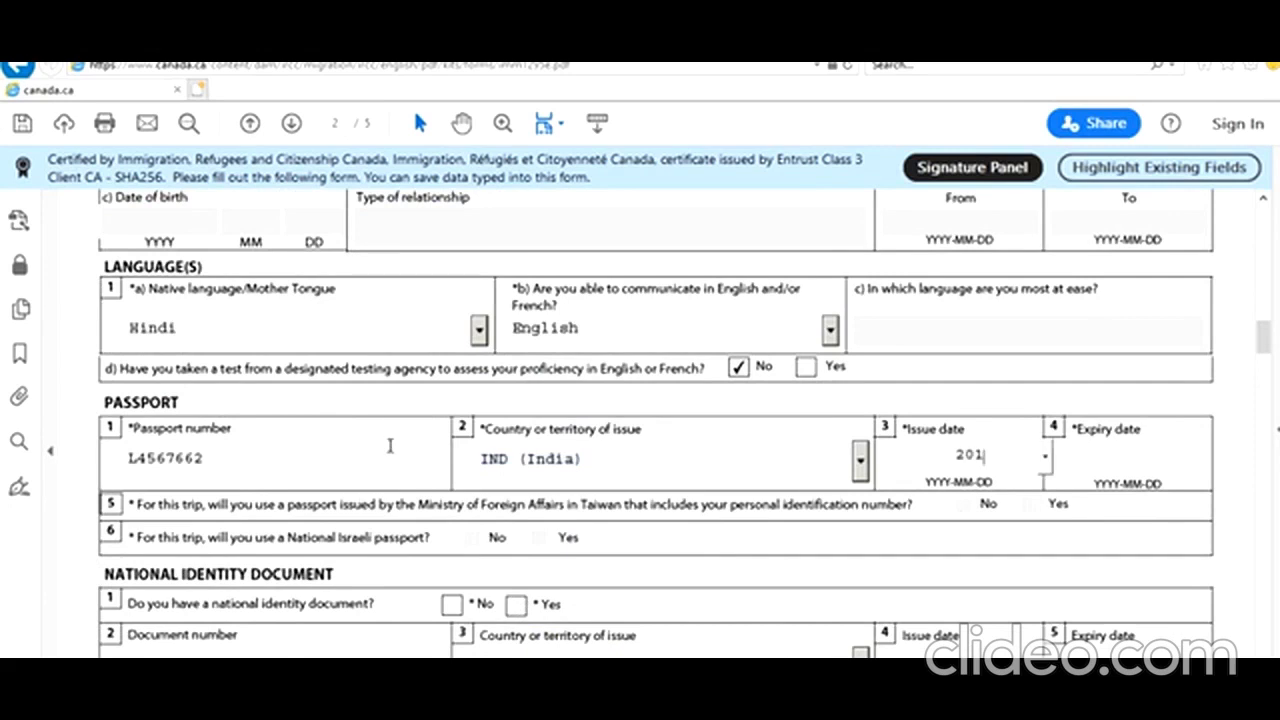
text(9-06-17)
key(Tab)
text(202)
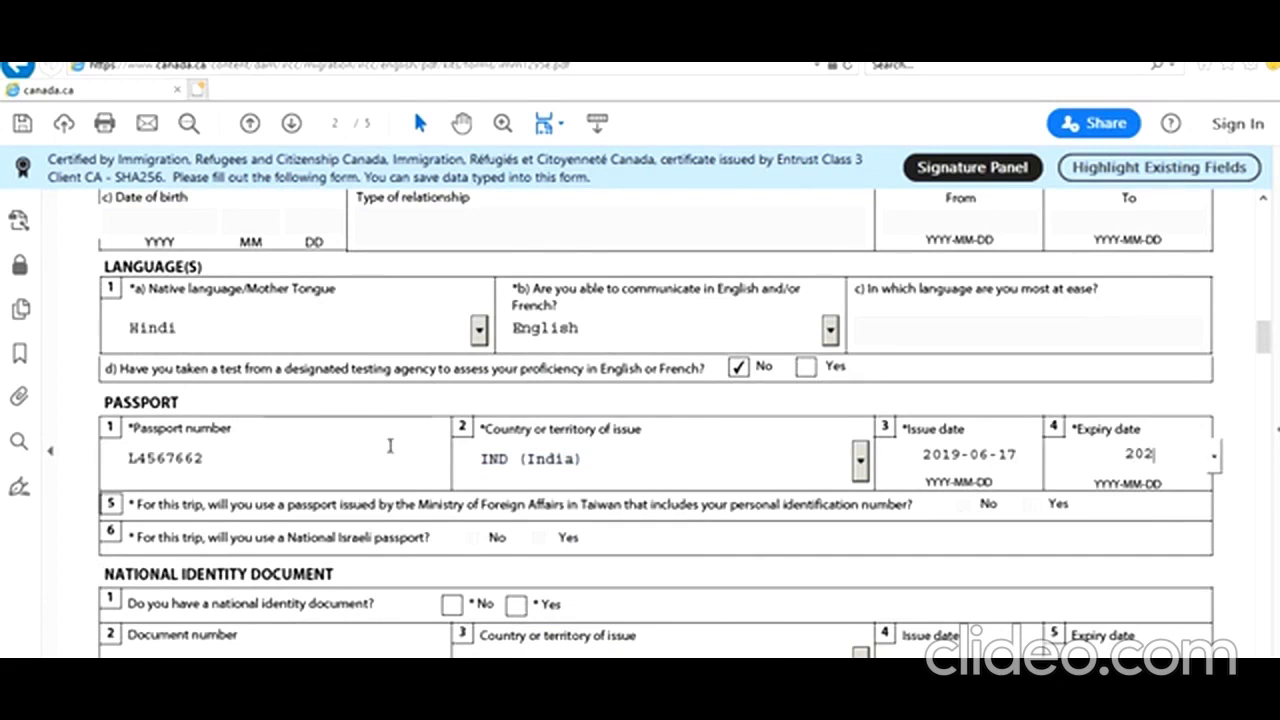
text(9-06-16)
key(Tab)
Answer Yes to a national identity document and enter its number with India as issuing country
scroll(554, 530, down, 2)
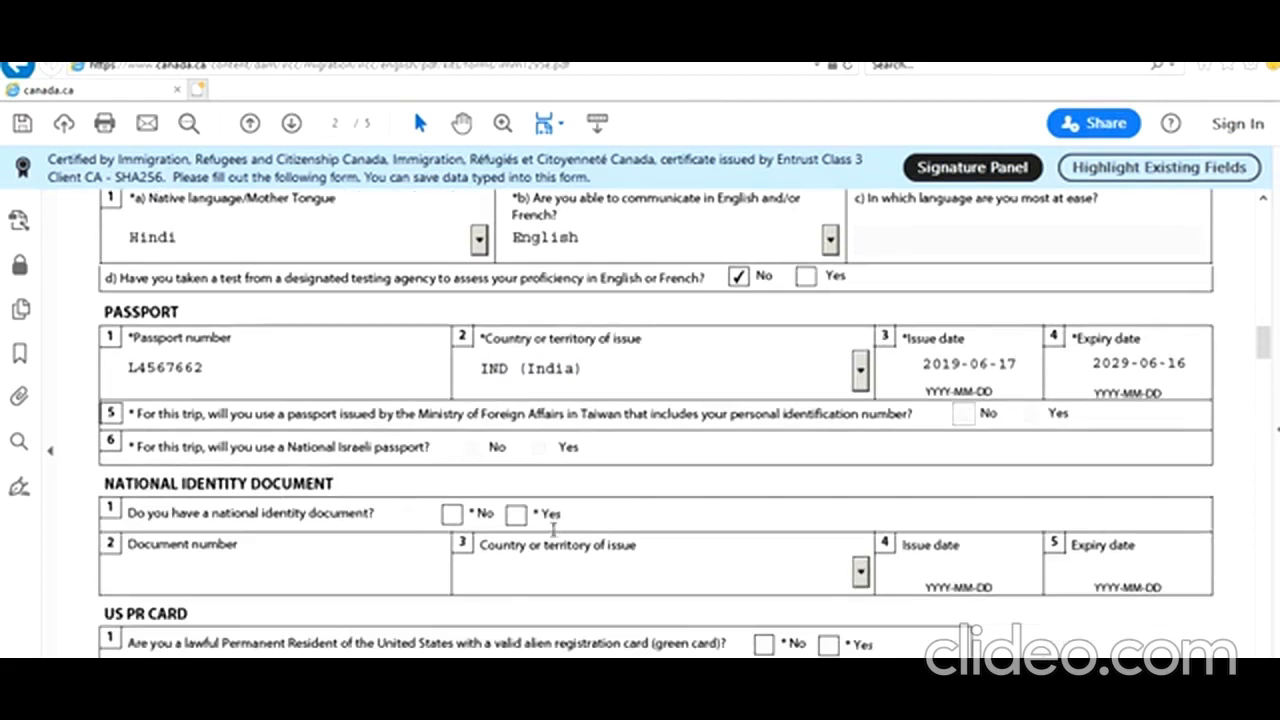
click(516, 515)
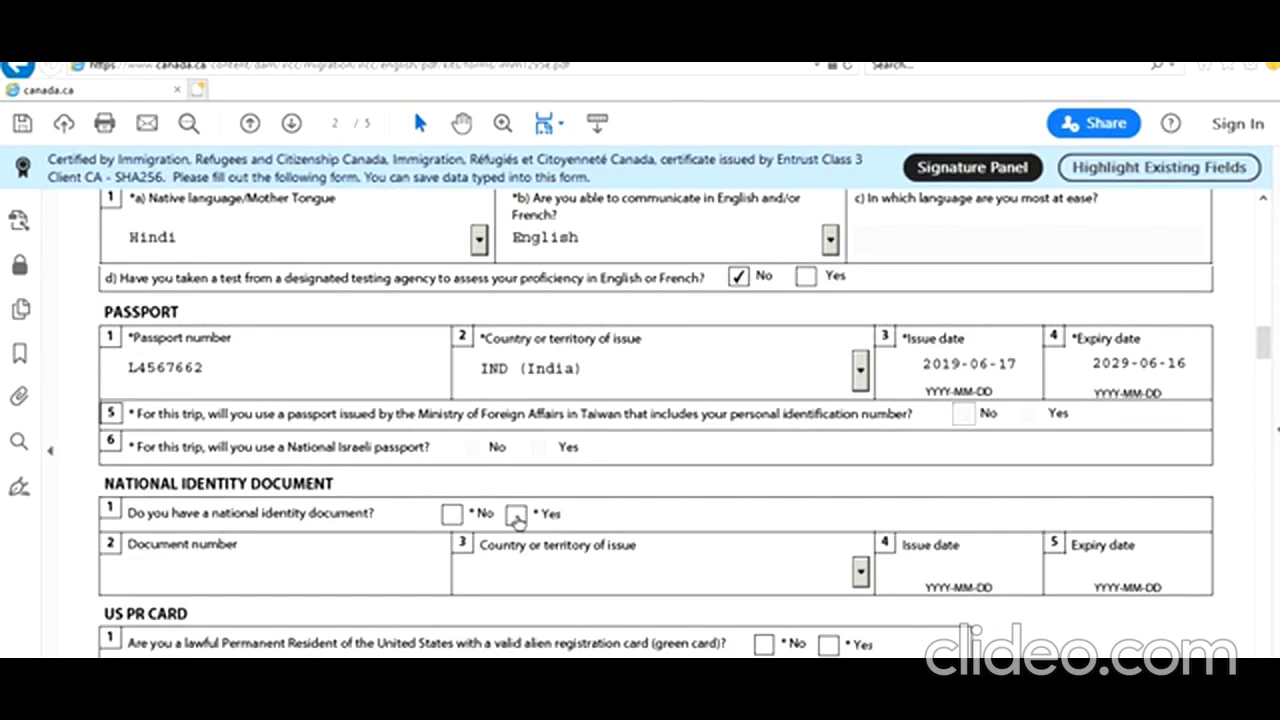
click(381, 580)
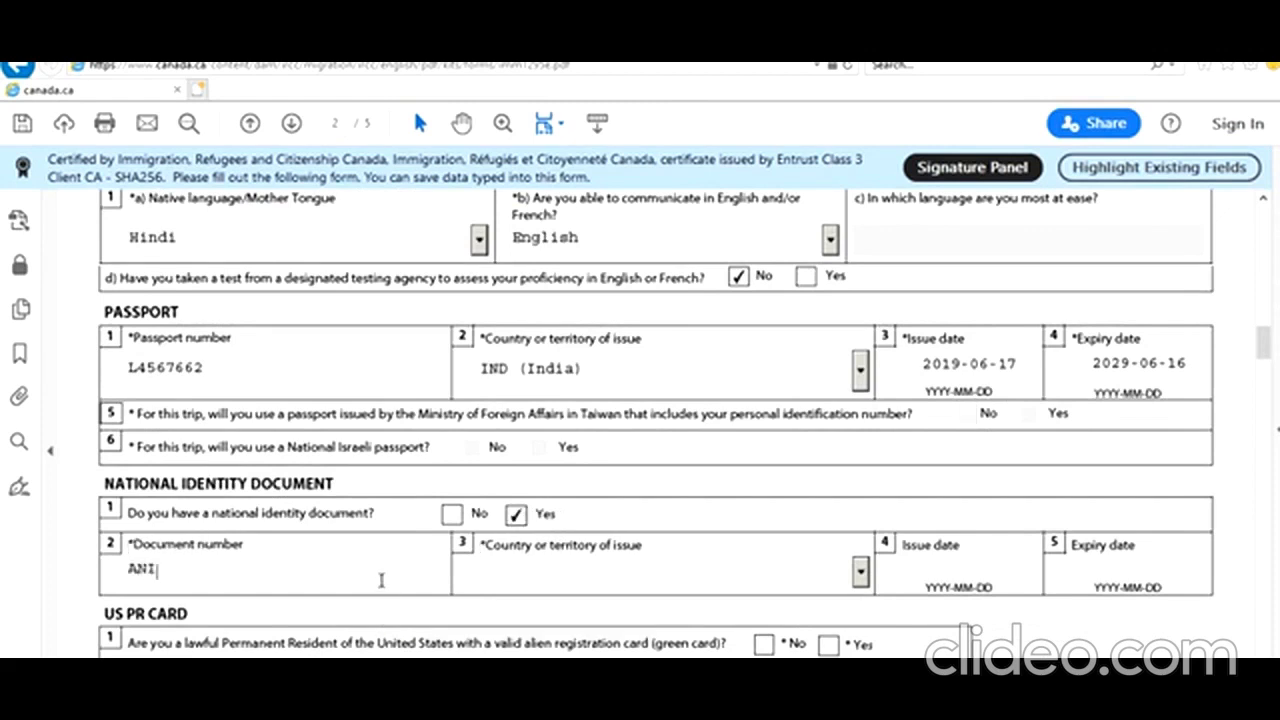
key(Tab)
text(IN)
key(Tab)
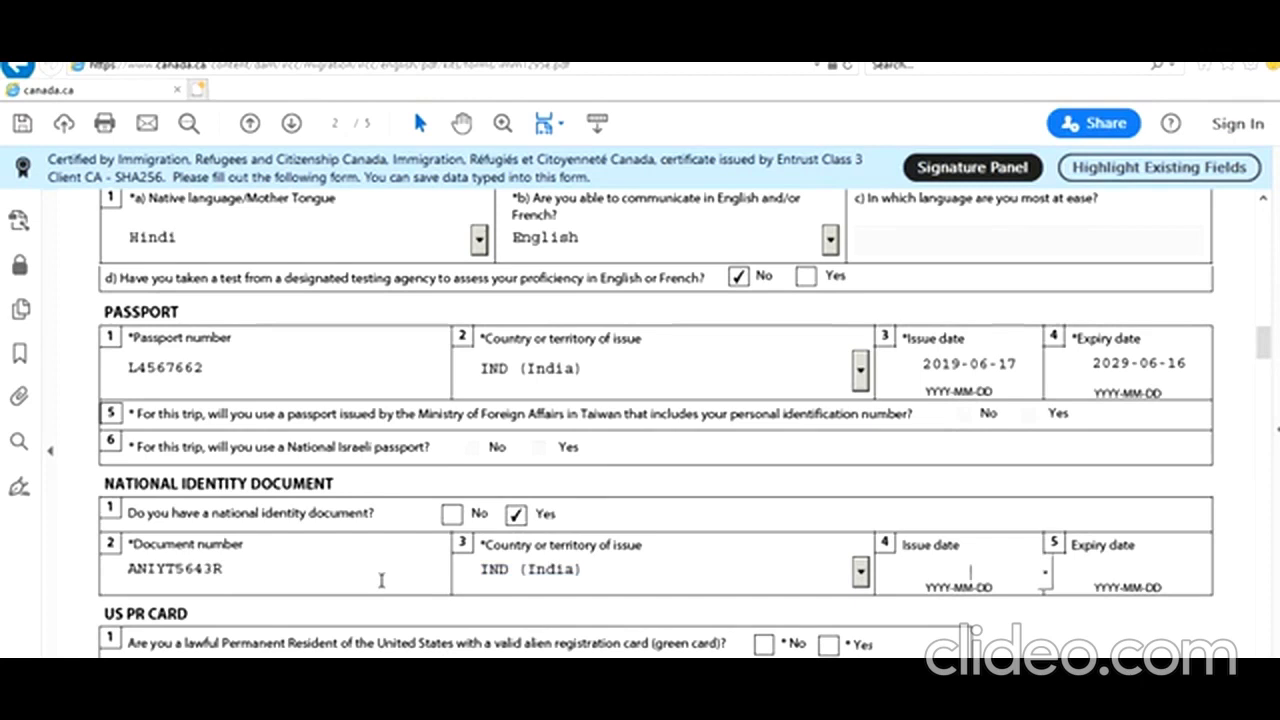
scroll(535, 490, down, 3)
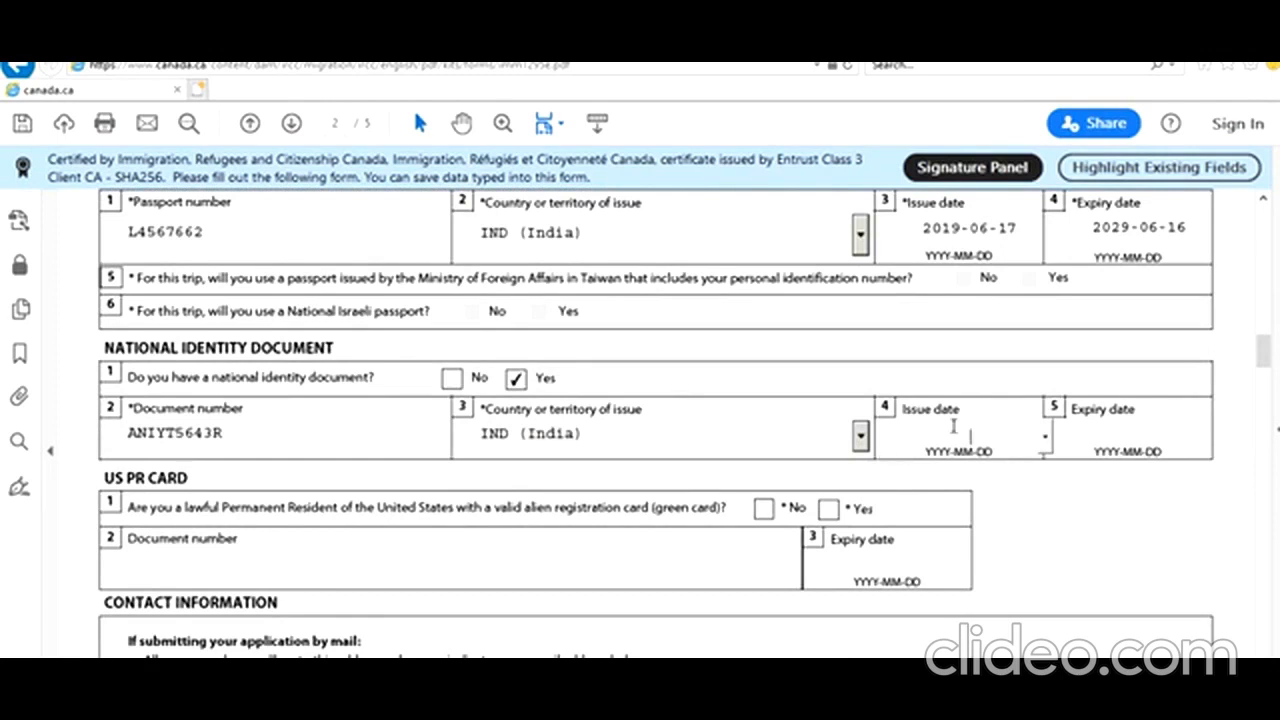
scroll(955, 430, down, 2)
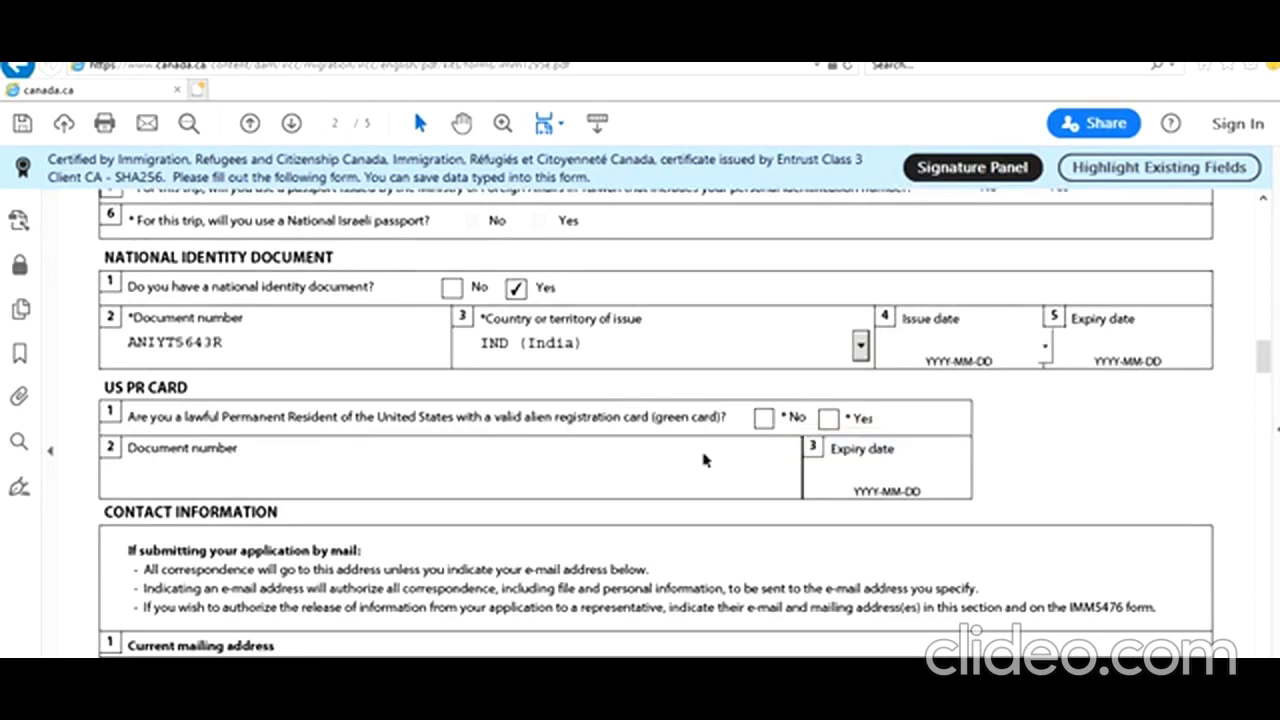
Answer No to the US PR card question and enter the mailing street number and name
click(766, 418)
scroll(706, 476, down, 3)
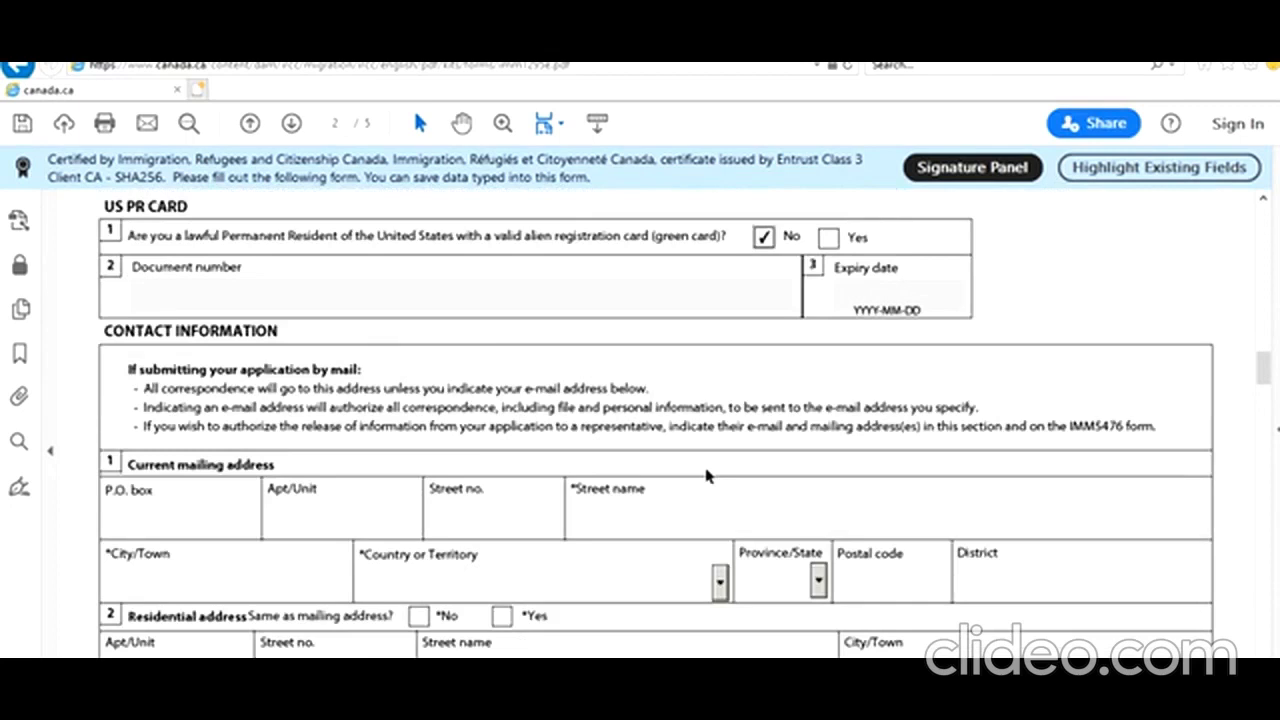
scroll(706, 476, down, 1)
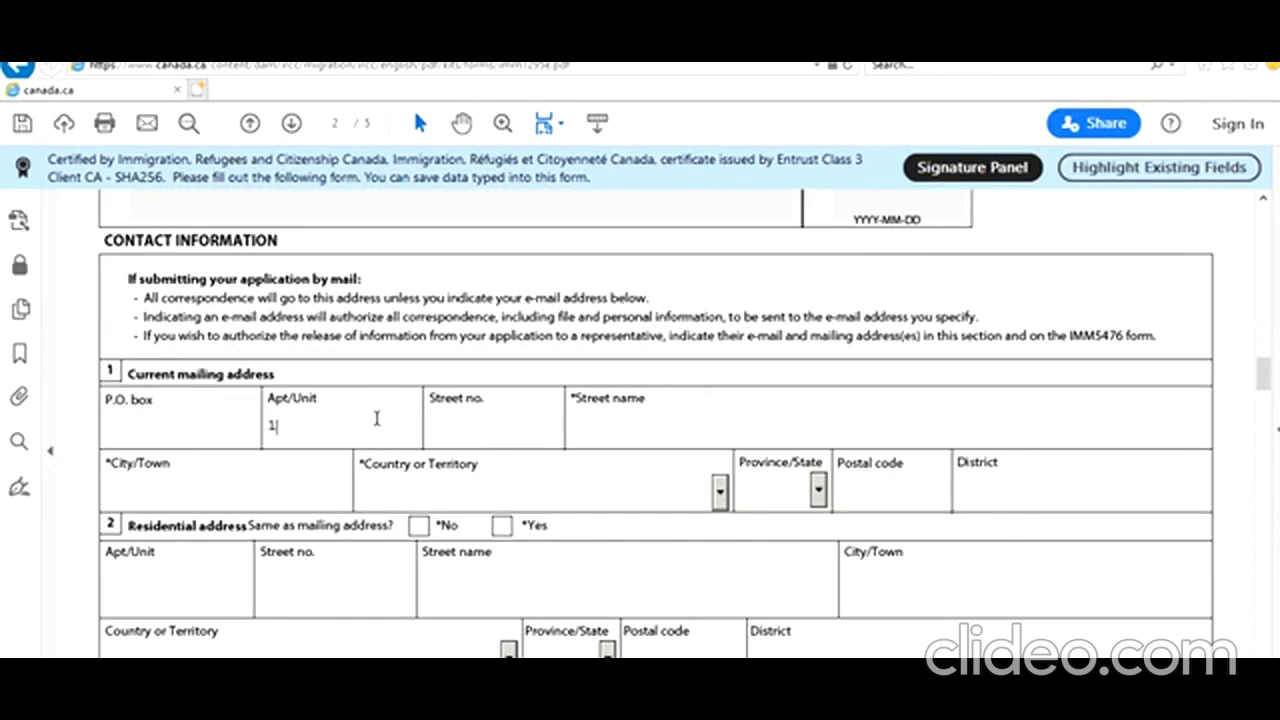
click(473, 427)
text(1)
text(New De)
text(lhi ST)
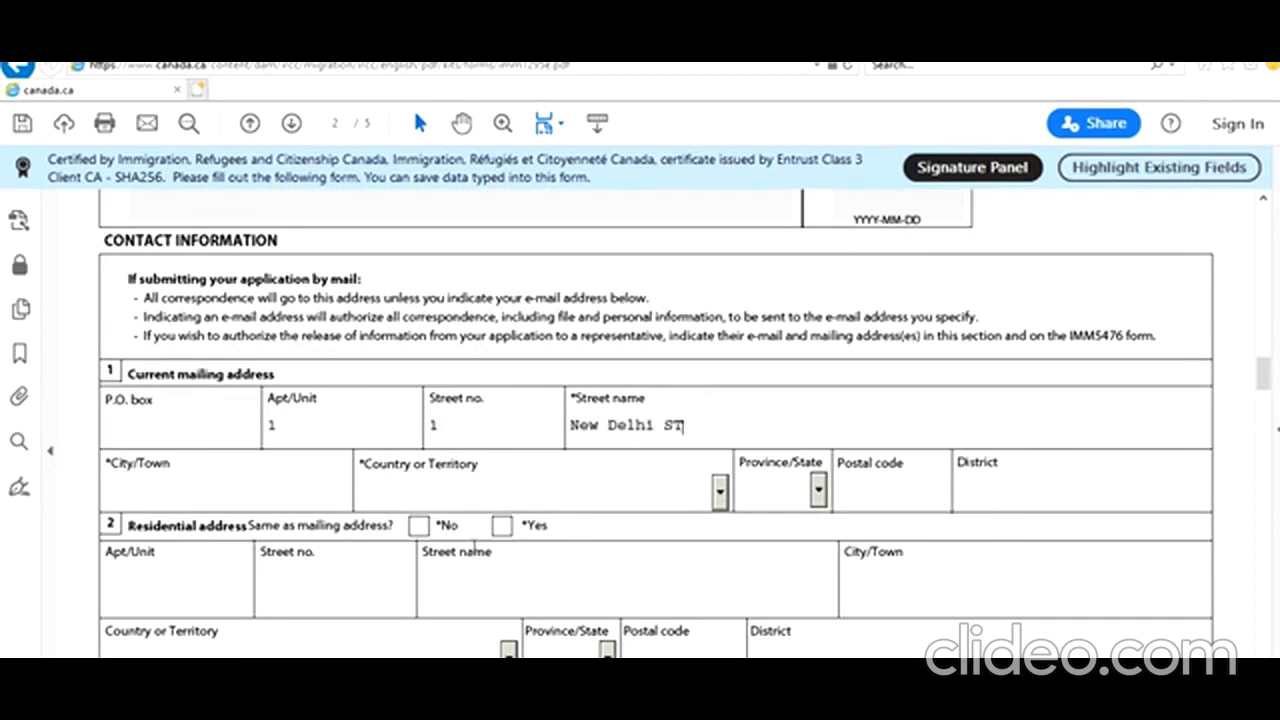
Enter New Delhi as city, India as country, the postal code, and district Delhi
click(131, 489)
text(New Delhi)
key(Tab)
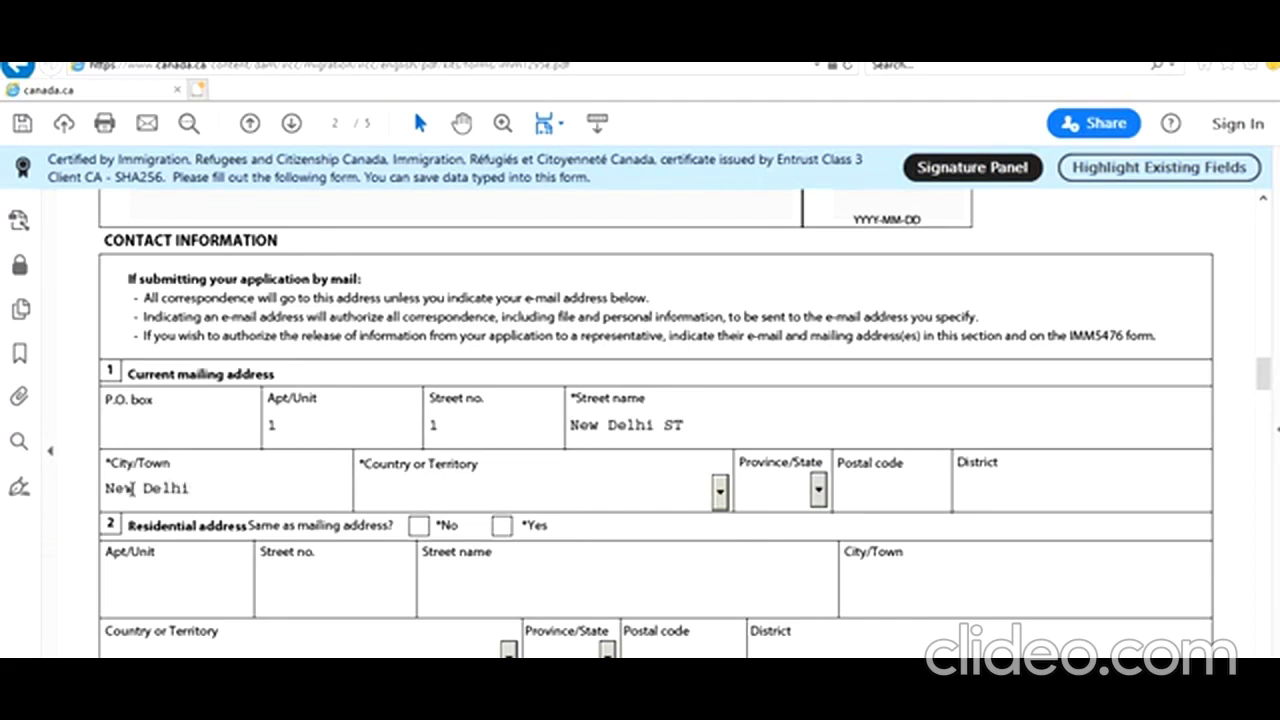
text(in)
key(Tab)
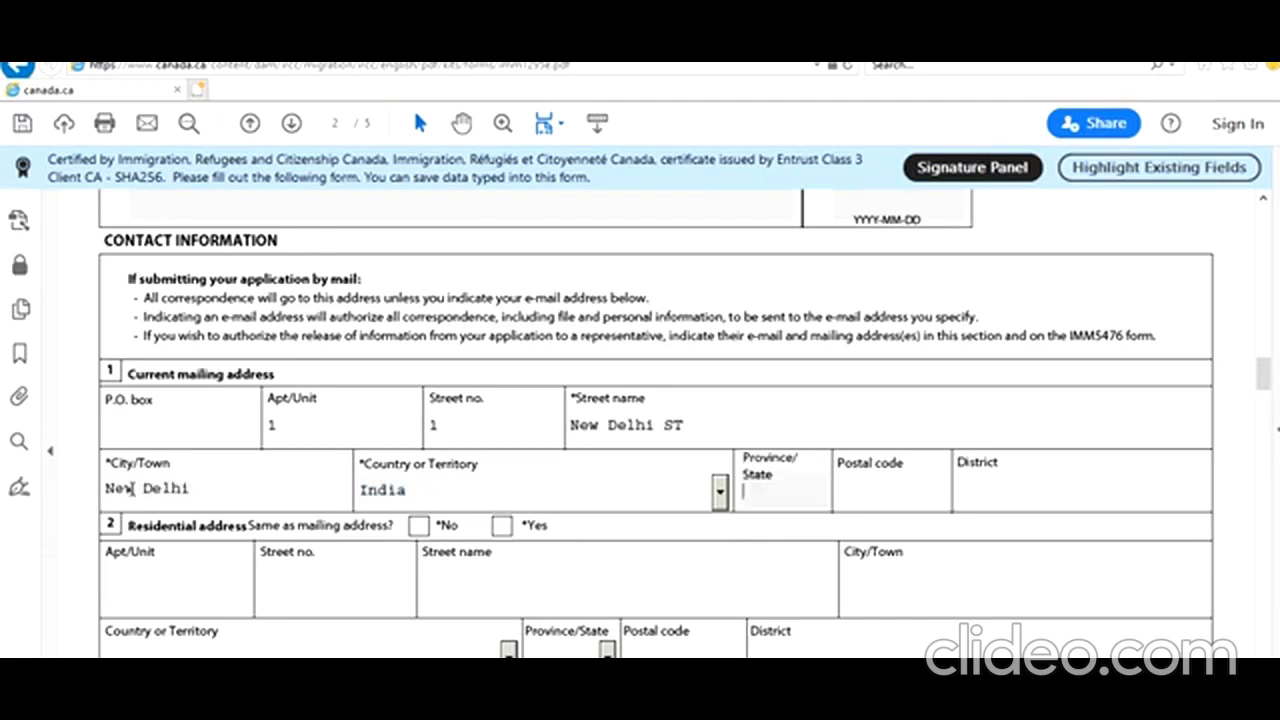
key(Tab)
text(76767)
key(Tab)
text(De;hi)
key(BackSpace)
key(BackSpace)
key(BackSpace)
text(lhi)
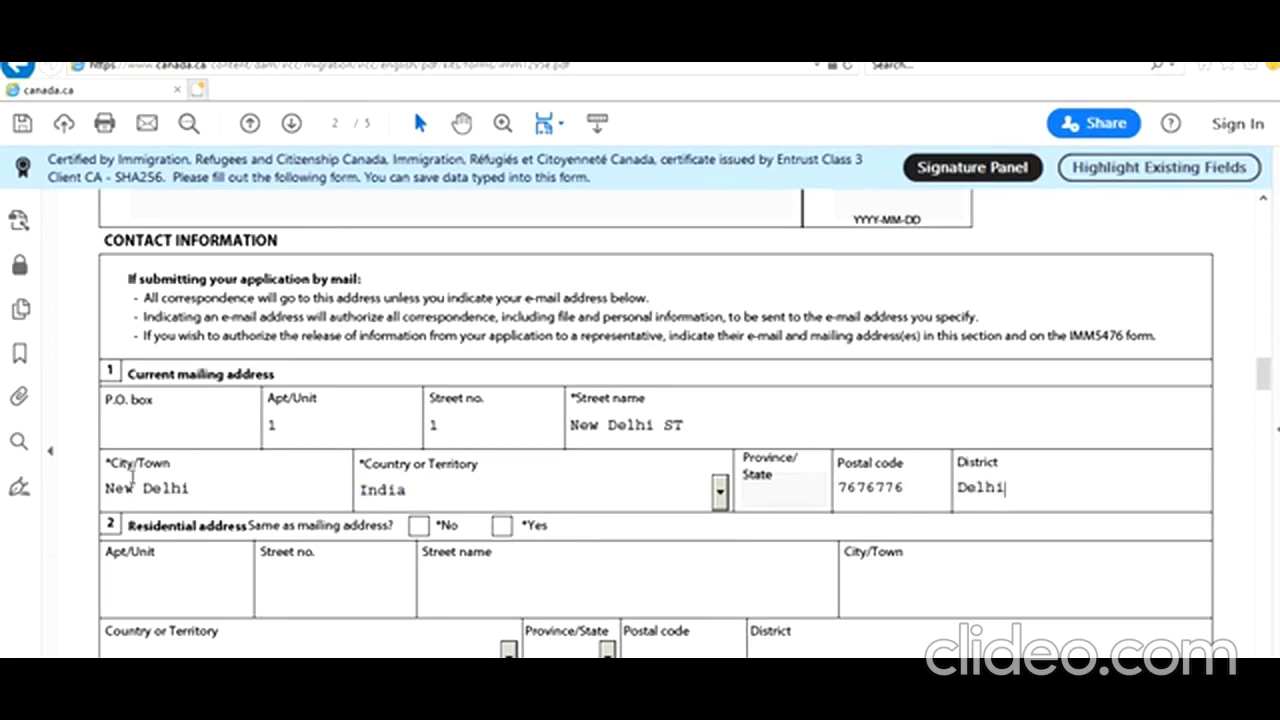
scroll(64, 516, down, 1)
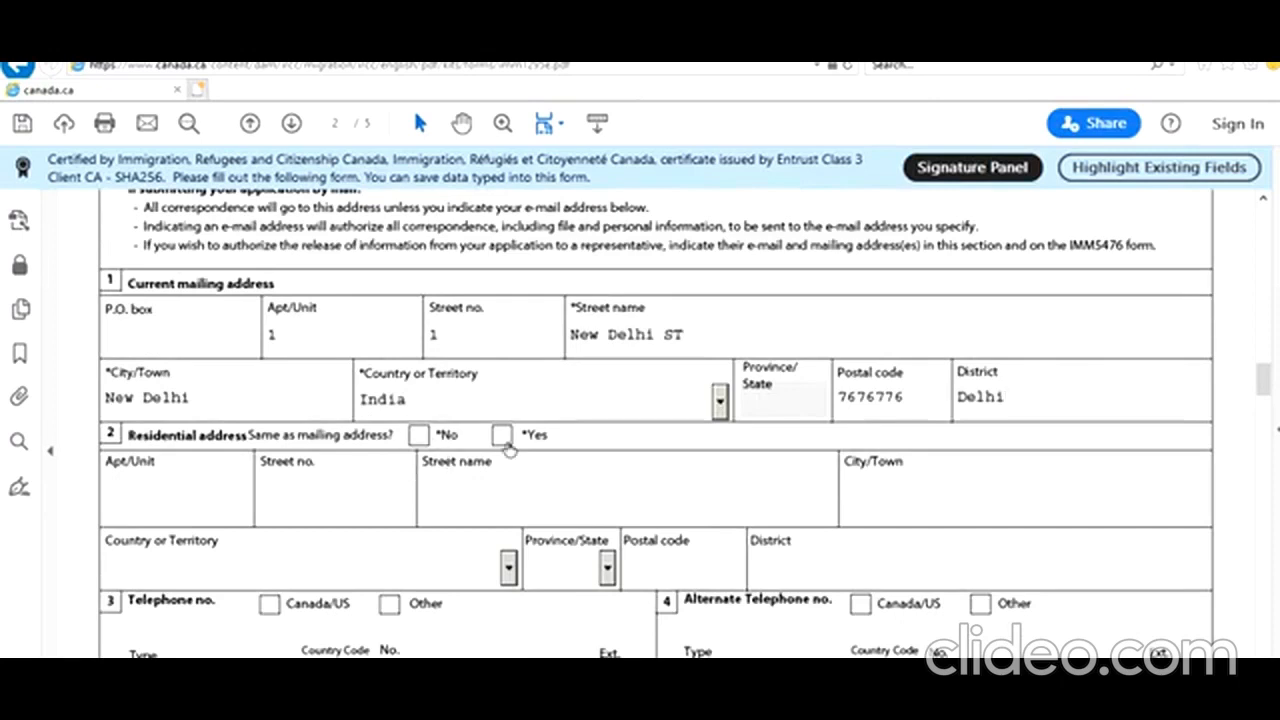
Add the main telephone as a Cellular number outside Canada/US with country code 91
scroll(451, 484, down, 2)
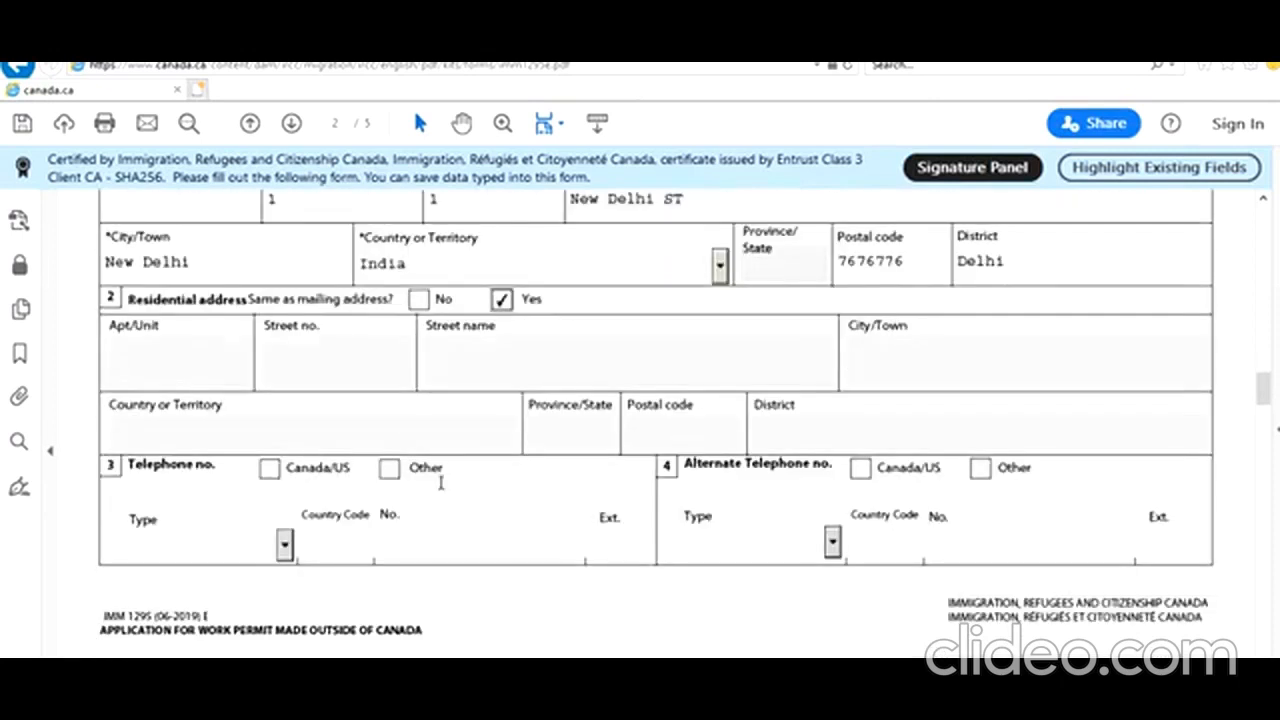
click(389, 468)
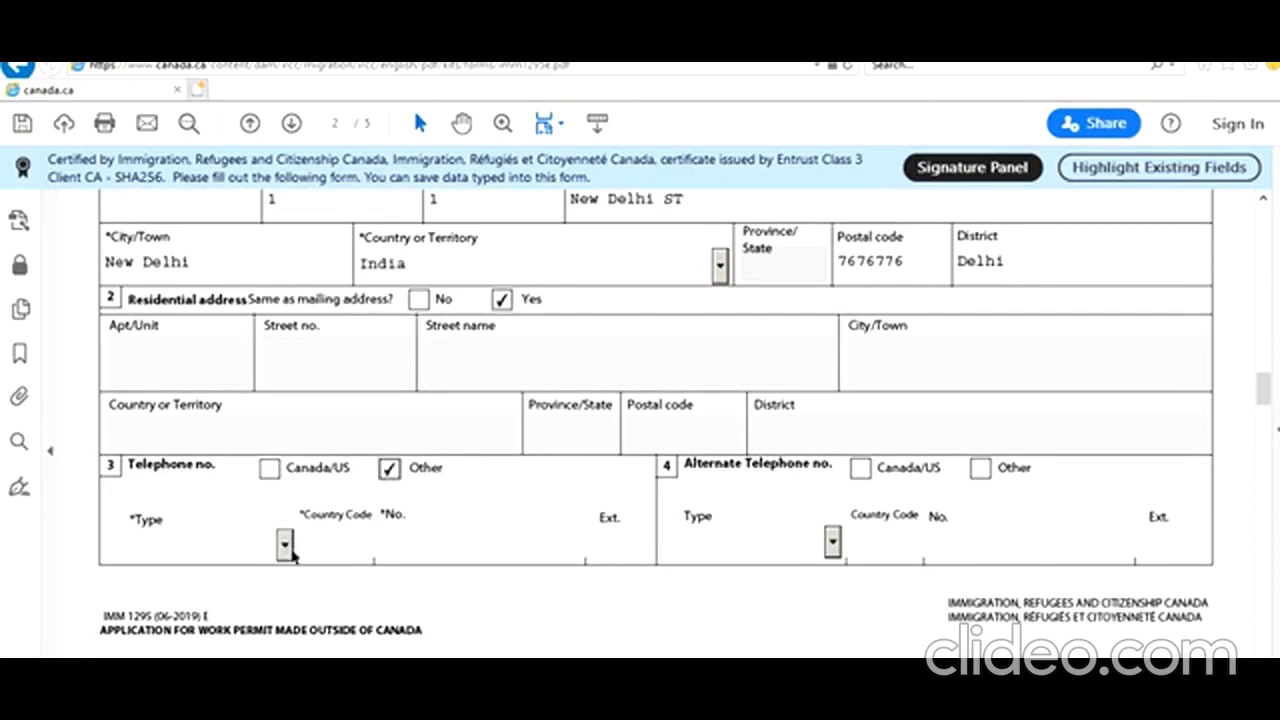
click(285, 545)
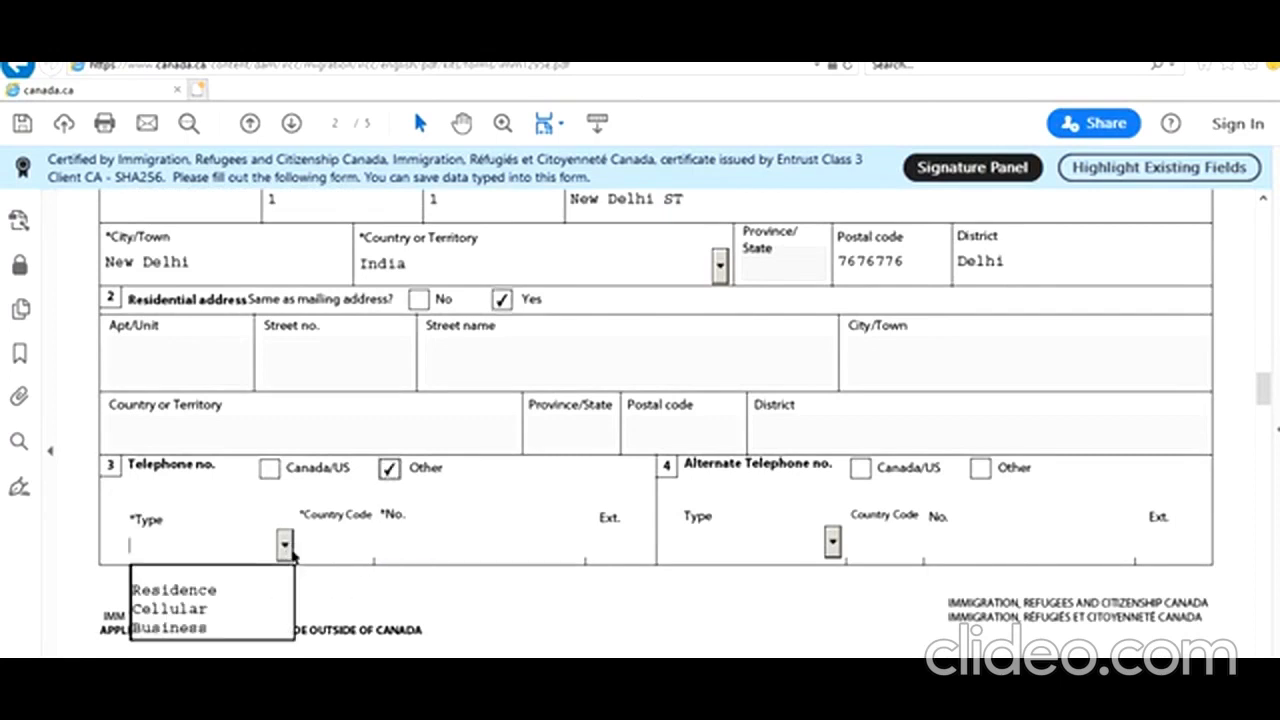
click(270, 610)
click(362, 548)
text(91)
key(Tab)
text(9898989898)
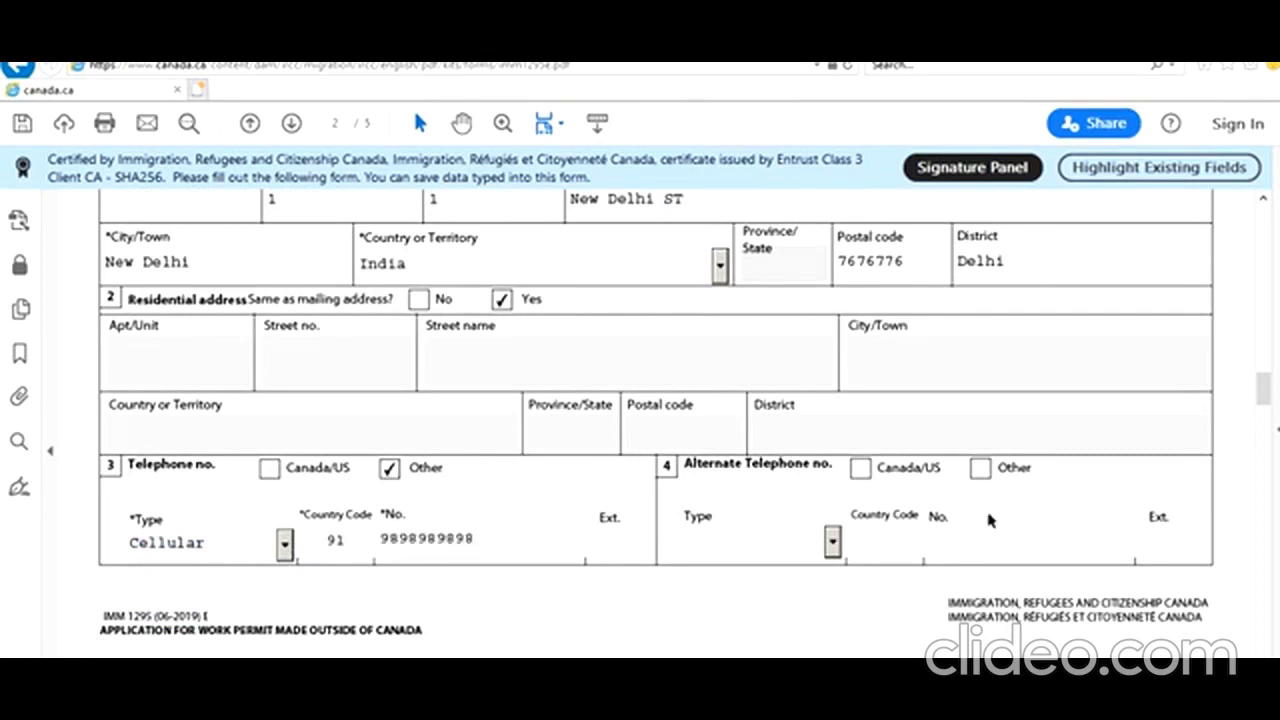
Add the alternate telephone as a Residence number outside Canada/US with country code 91
click(982, 468)
click(833, 542)
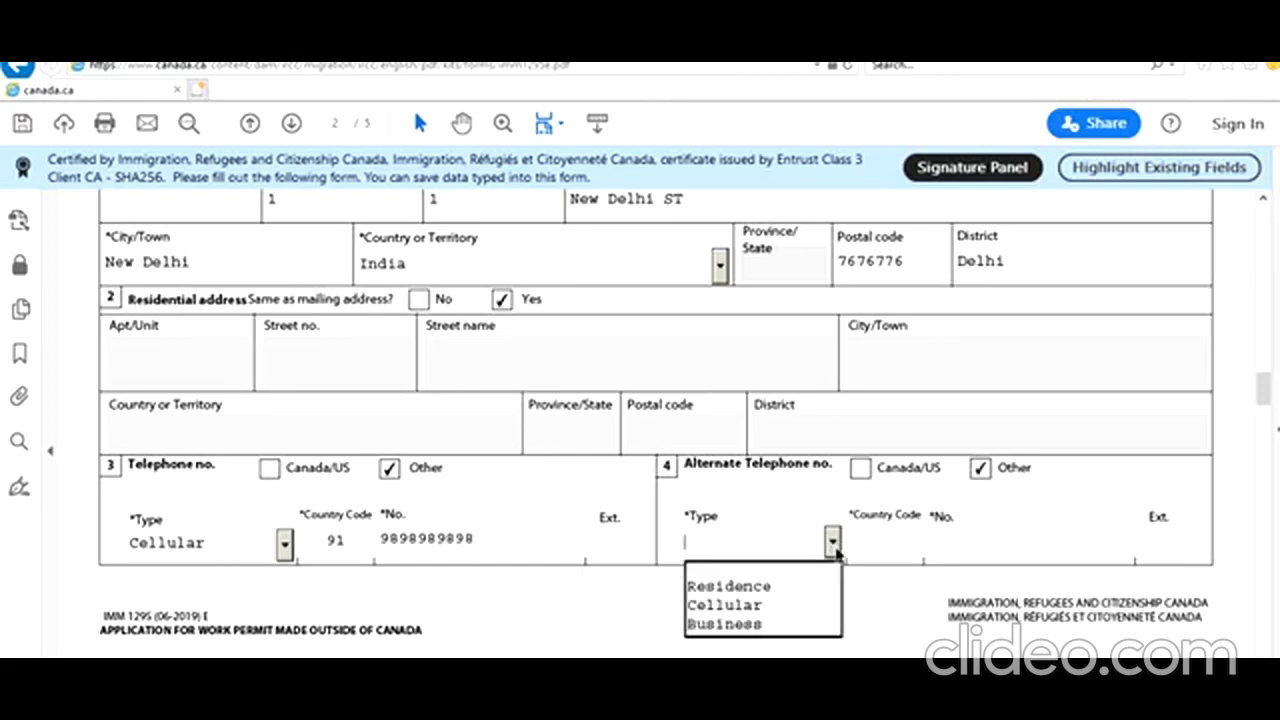
click(760, 587)
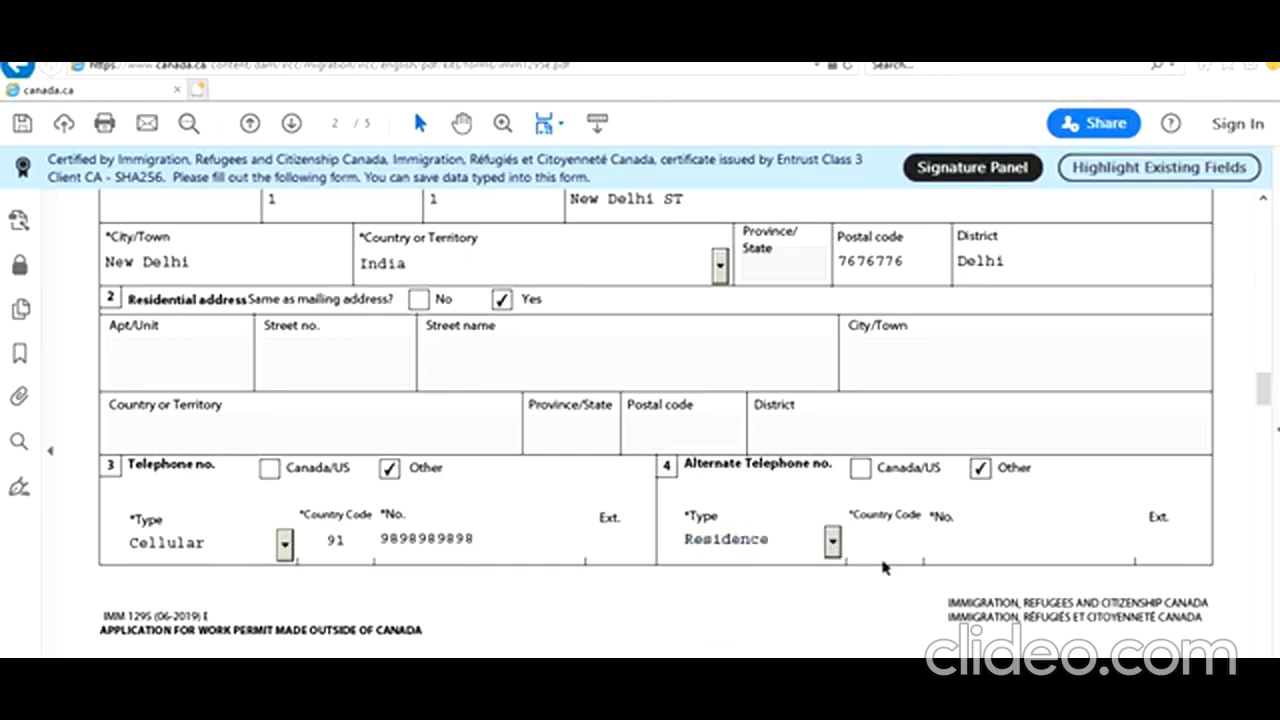
click(882, 556)
text(91)
text(7878787878)
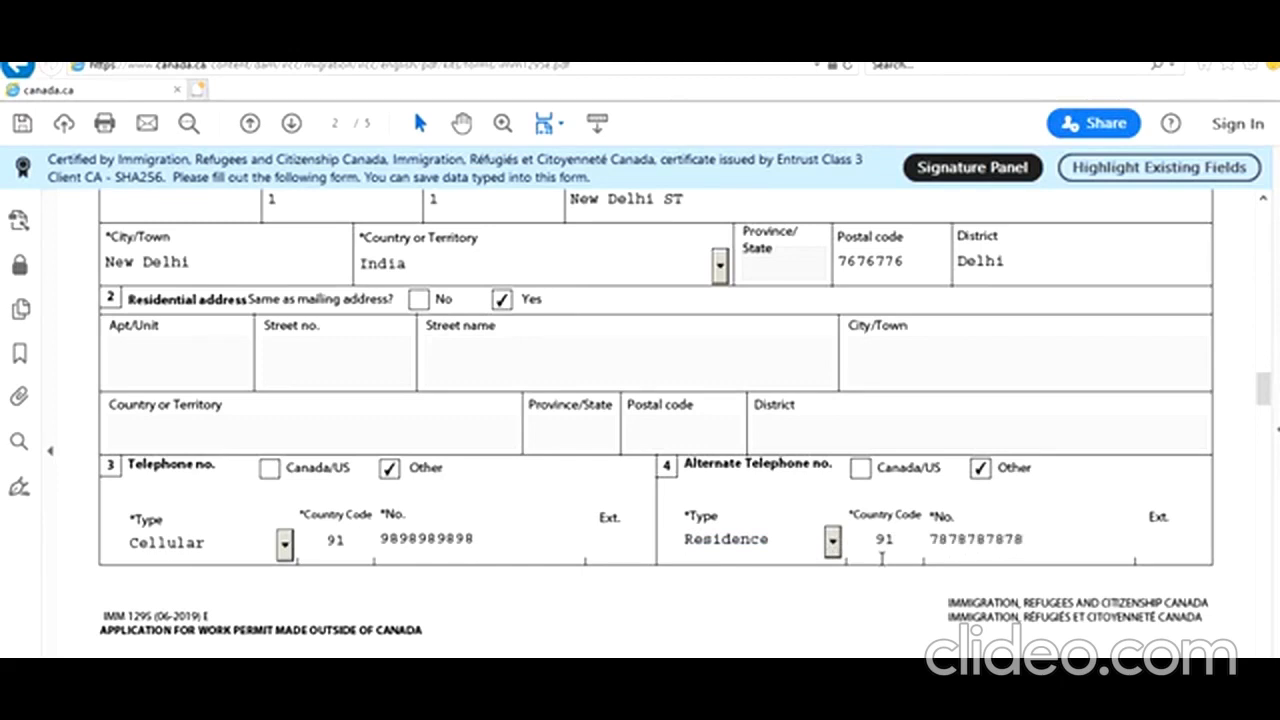
scroll(882, 556, down, 6)
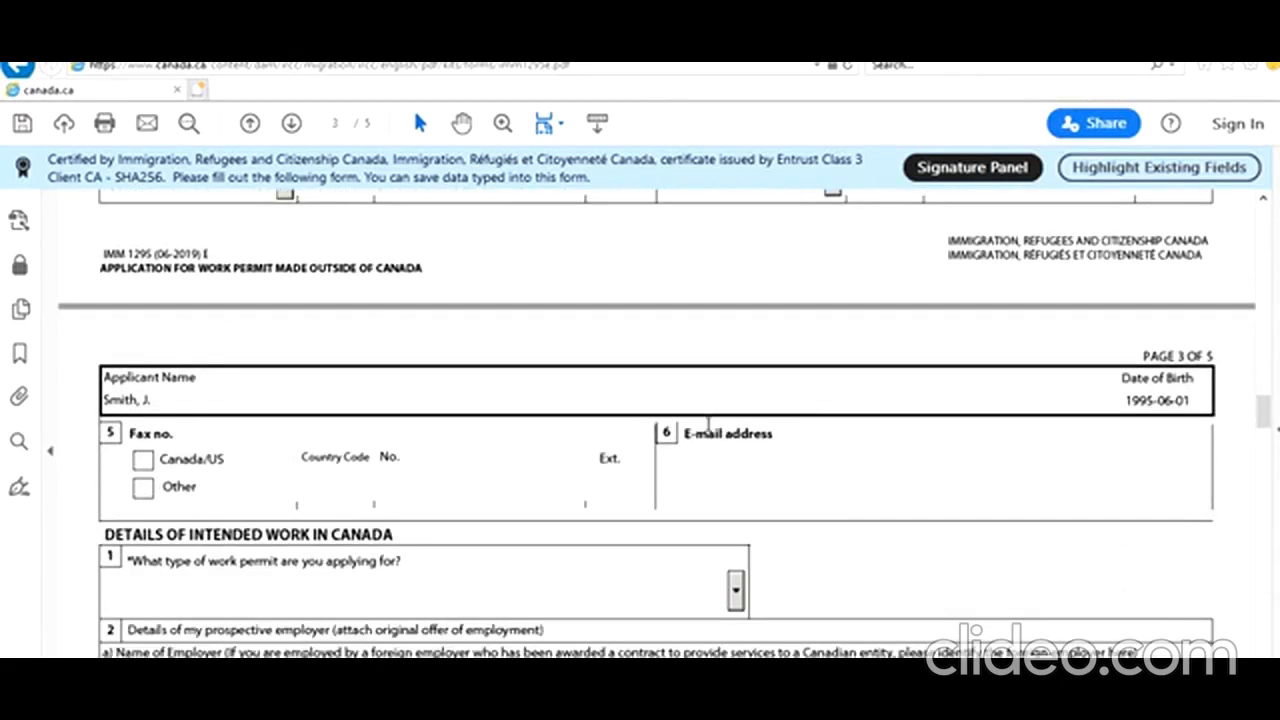
Fill in the applicant's e-mail address and select Labour Market Impact Assessment Stream as permit type
click(723, 472)
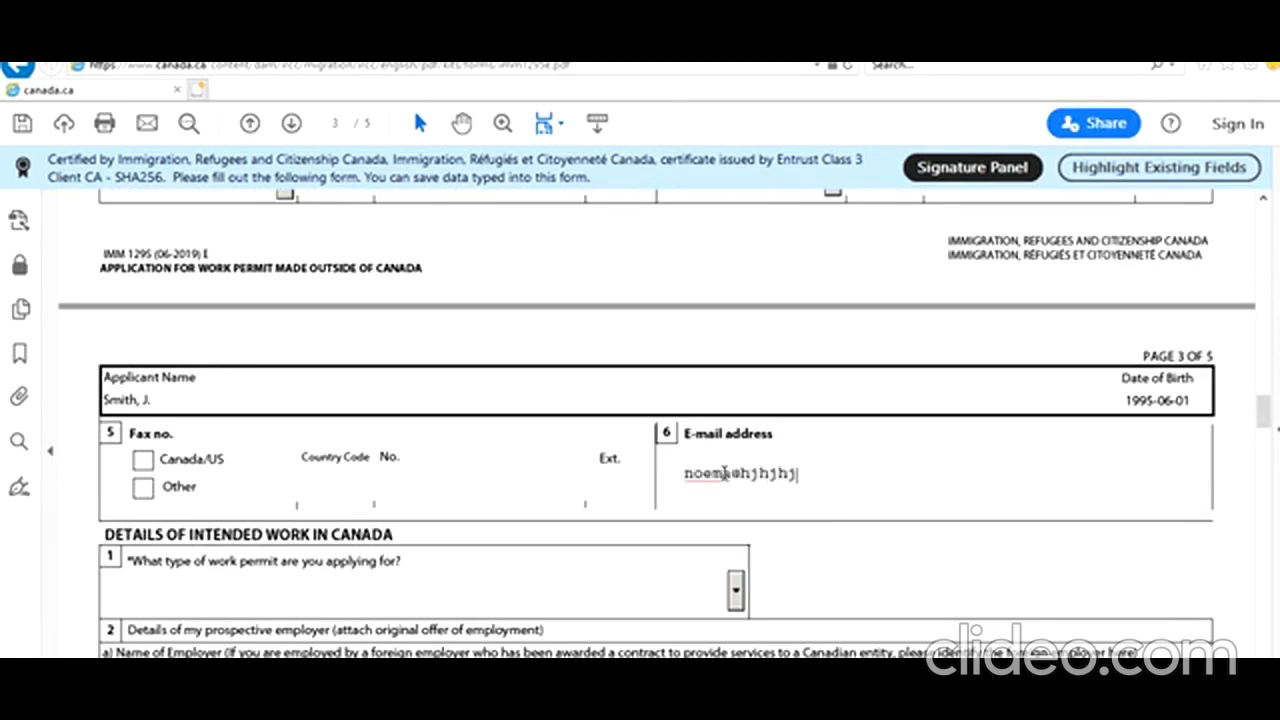
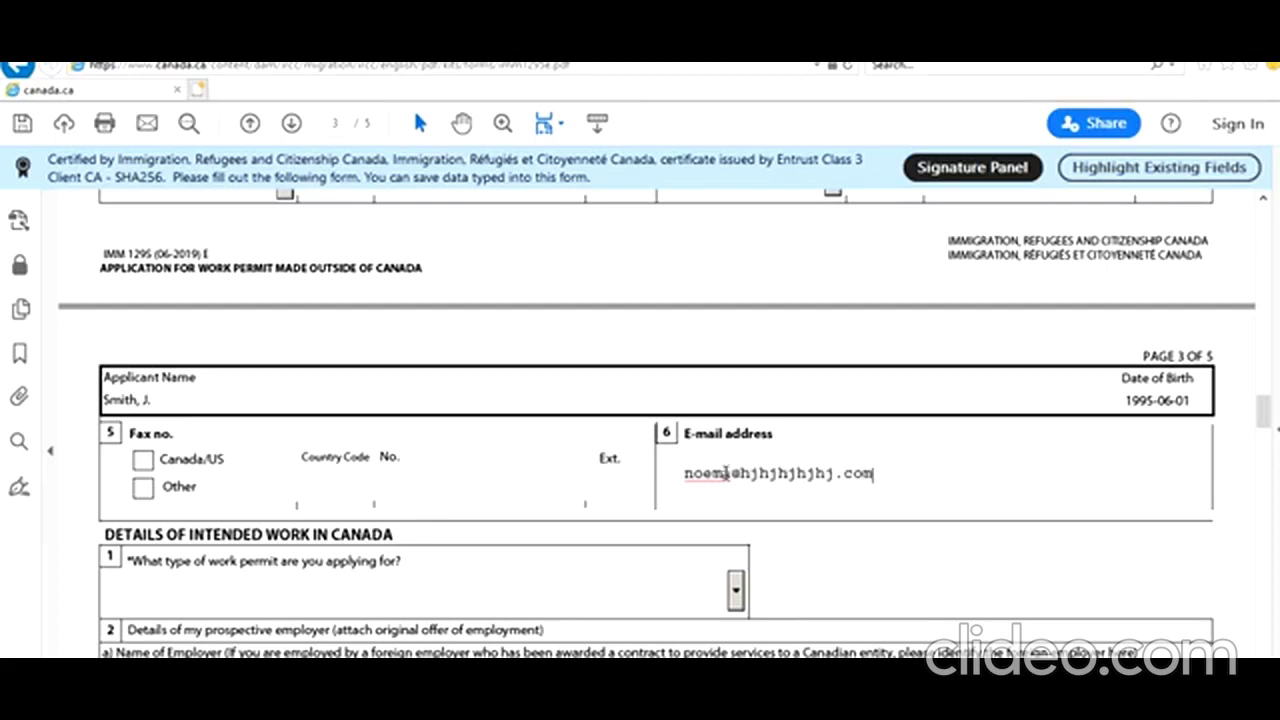
scroll(829, 497, down, 2)
scroll(424, 498, down, 2)
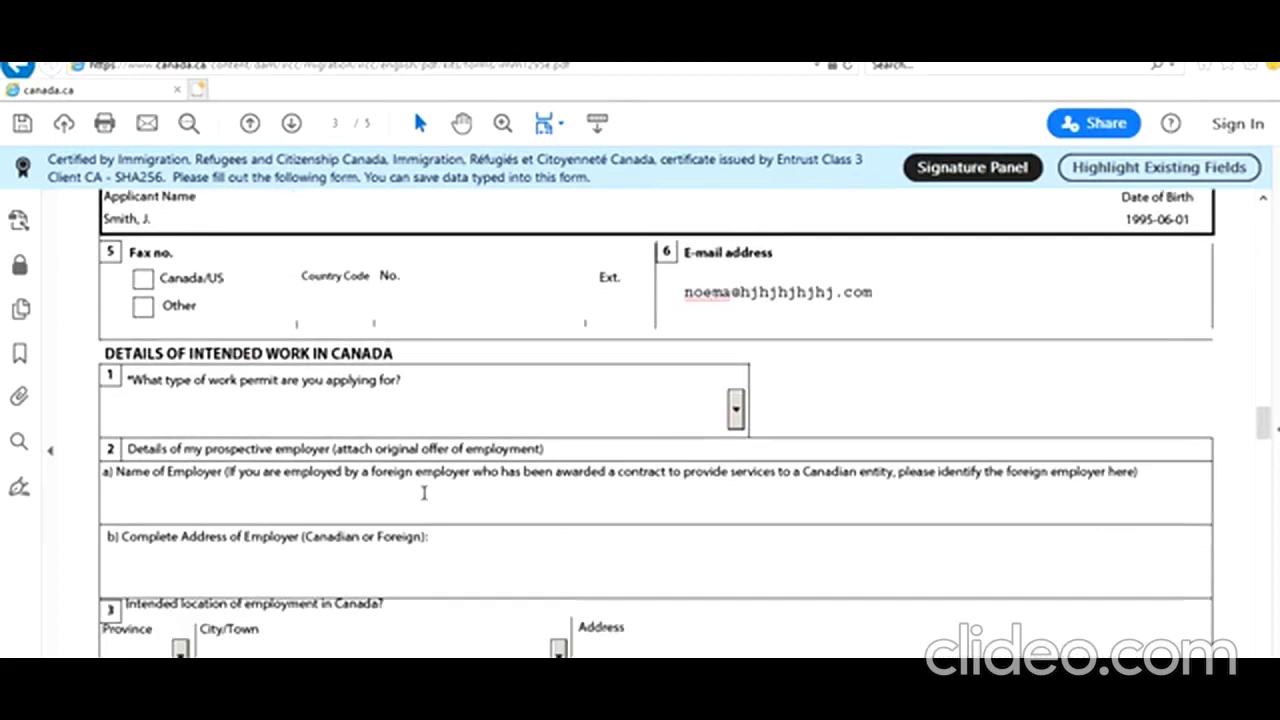
click(734, 412)
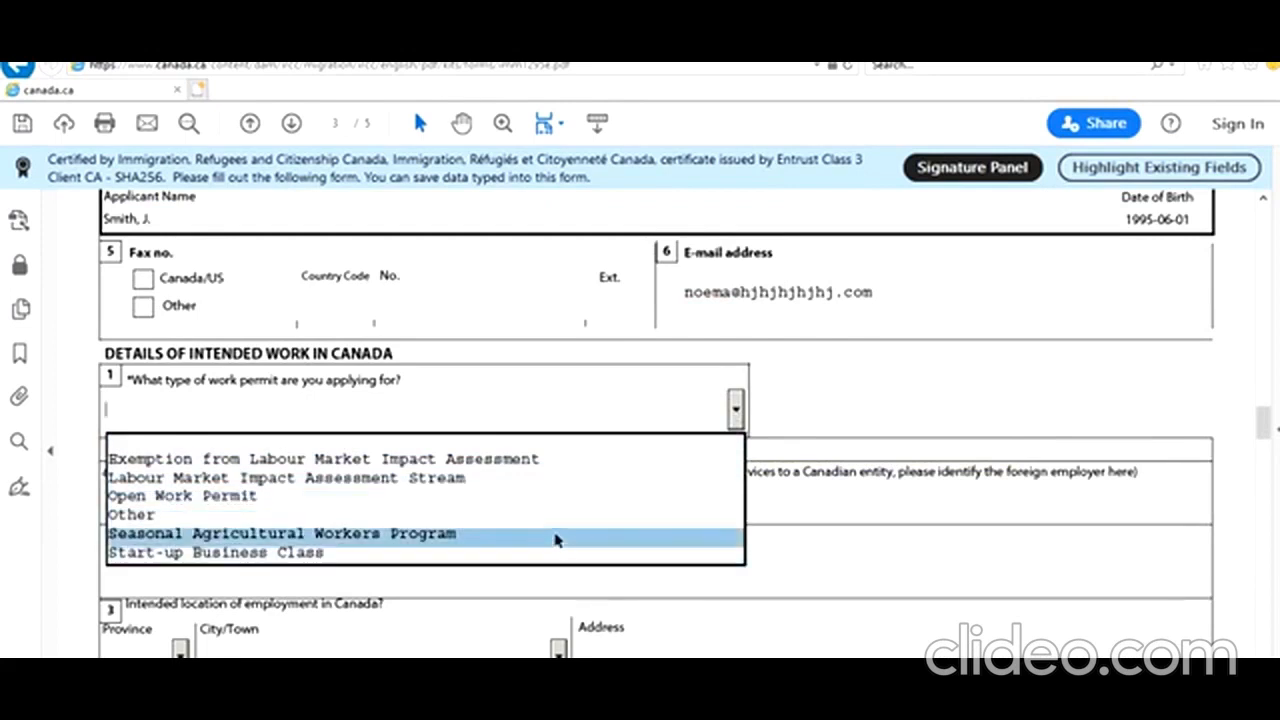
click(545, 485)
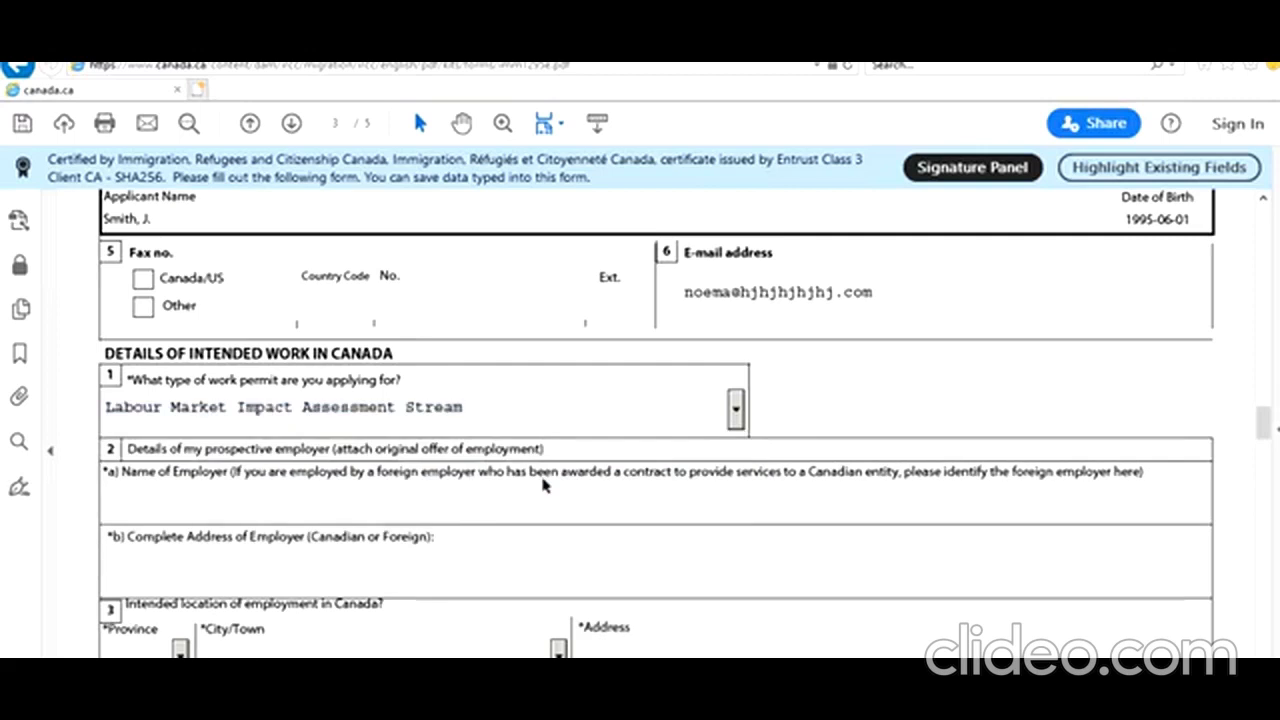
Enter New Toronto IT Company as employer with its Toronto, ON street address and postal code
scroll(541, 479, down, 1)
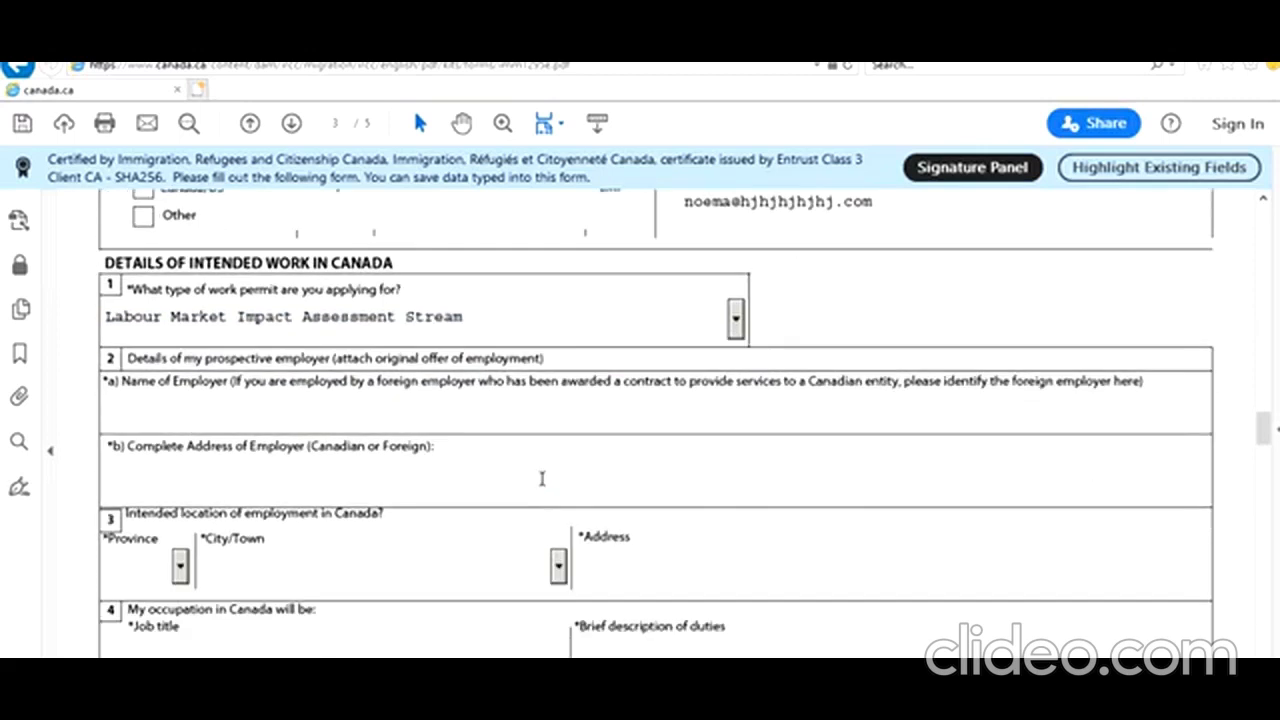
click(537, 418)
text(New Toronto IT)
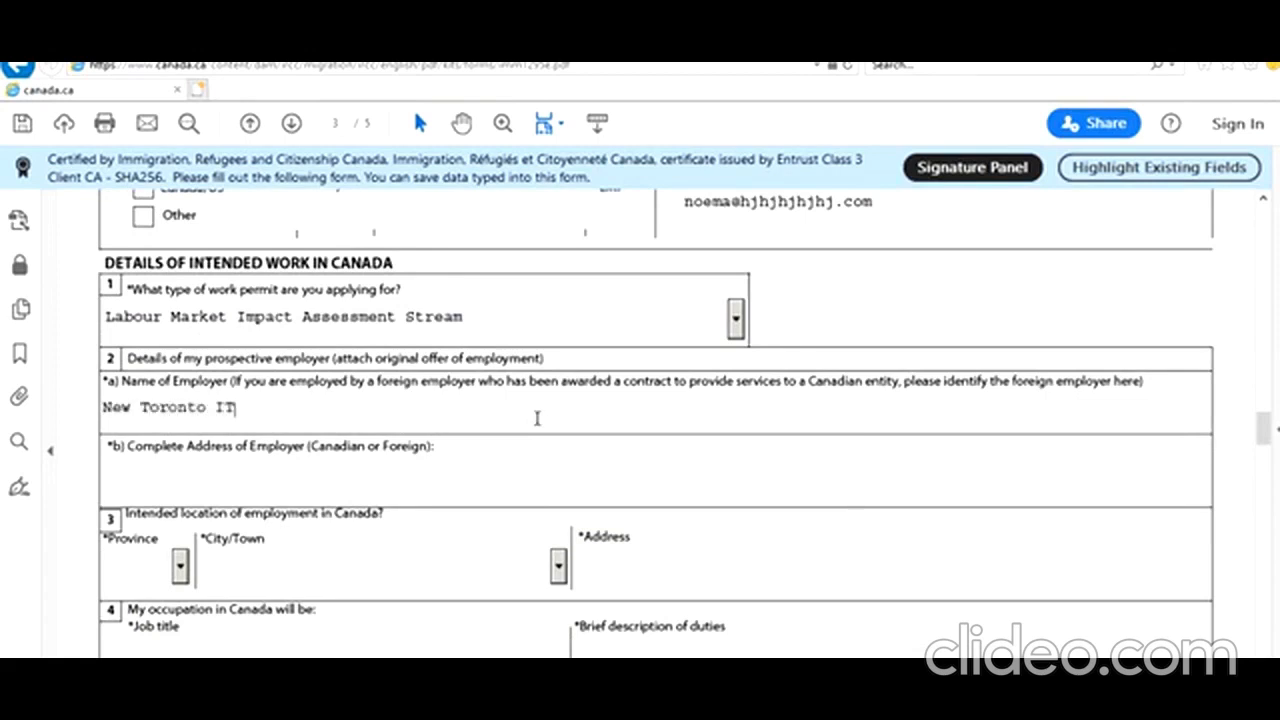
text( Company)
key(Tab)
text(1 Torontonian St, Toronto)
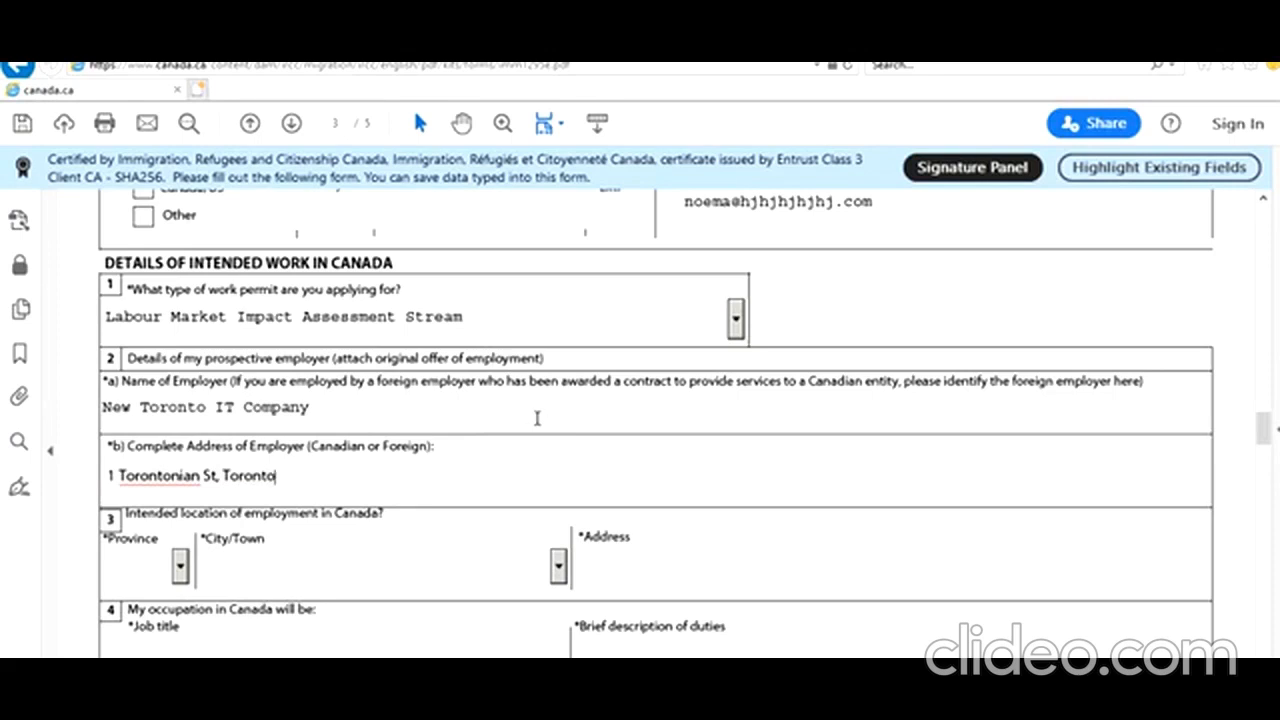
text(, ON )
text(K6G6)
text(6T)
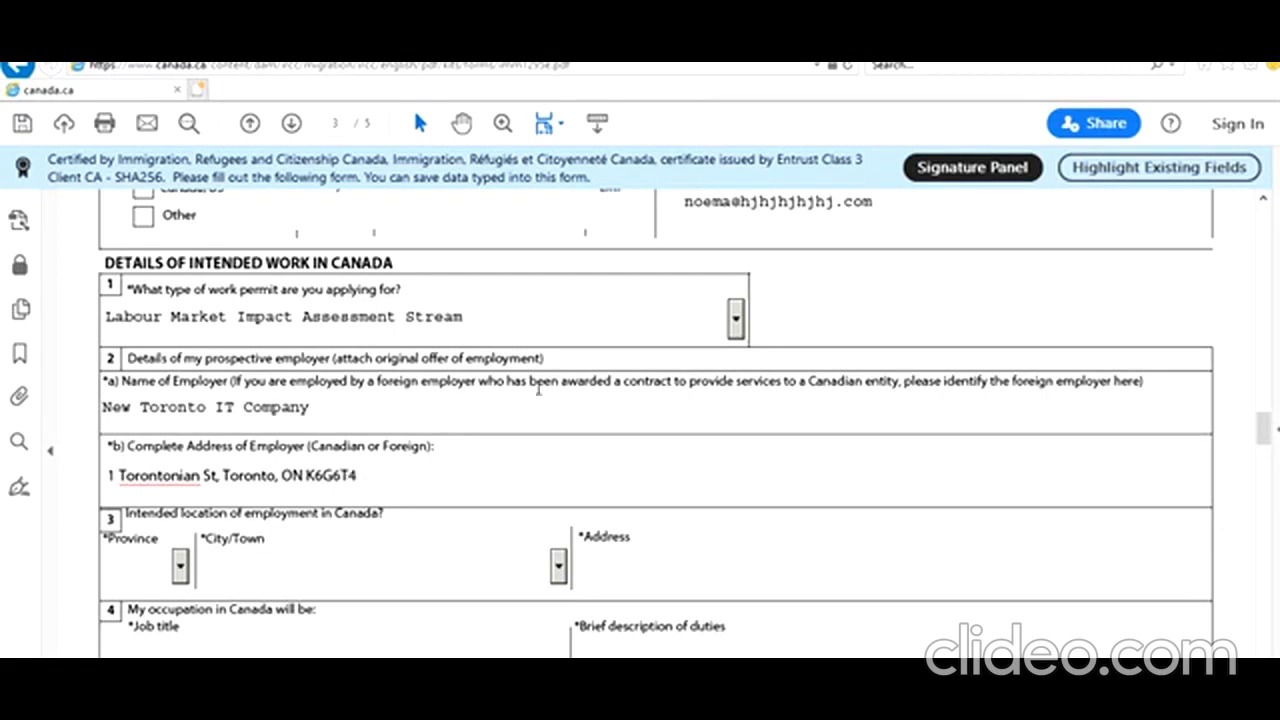
scroll(473, 417, down, 2)
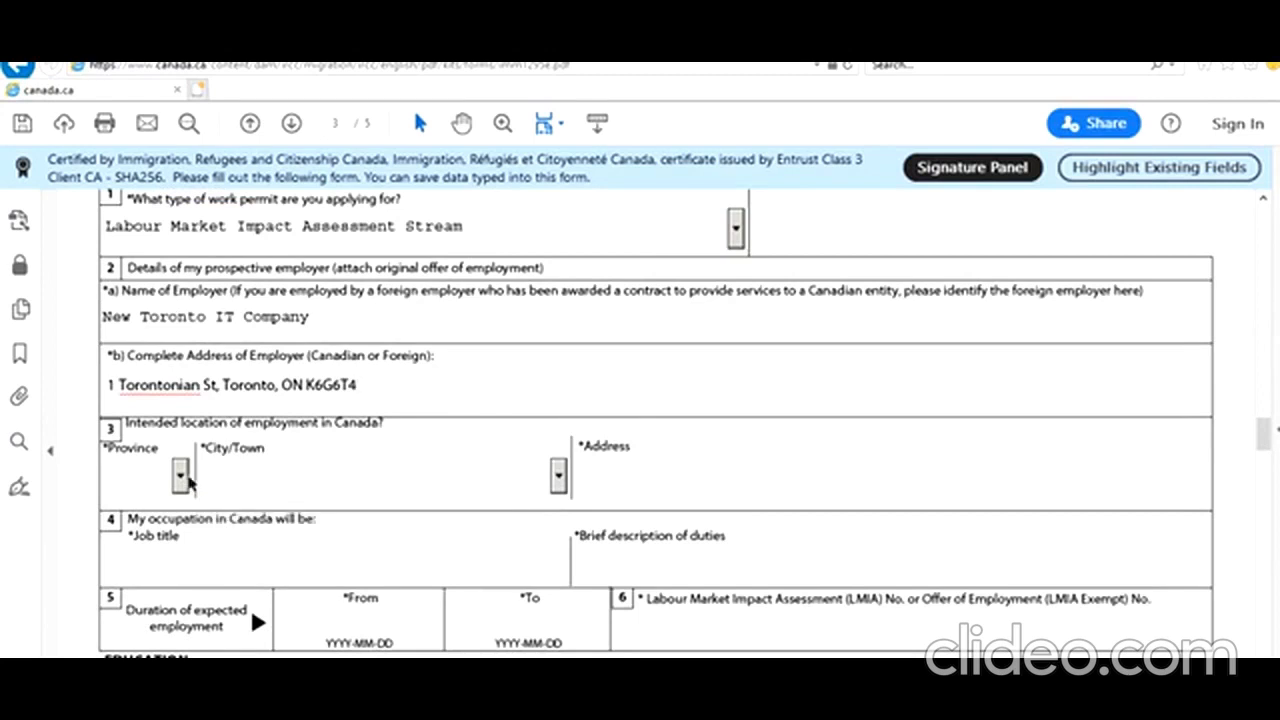
Choose province ON and city Toronto, and paste the employer's address as the work location address
click(181, 478)
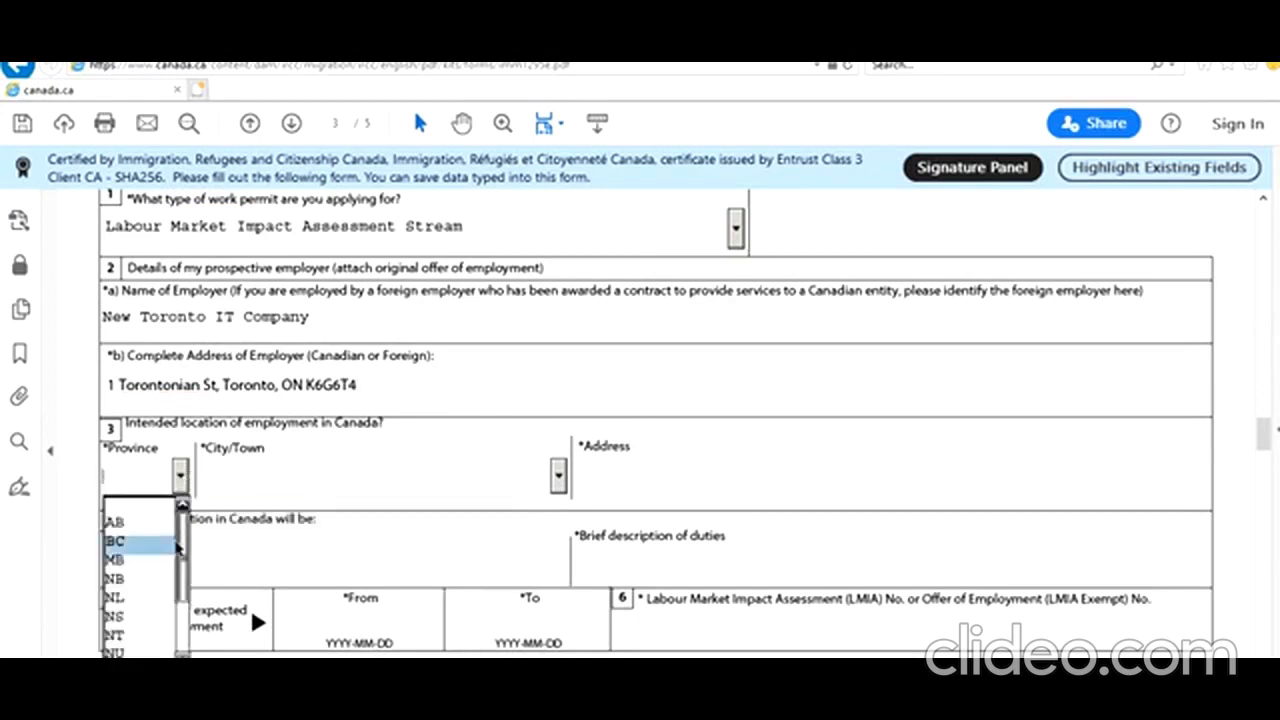
drag(183, 541, 185, 578)
click(141, 580)
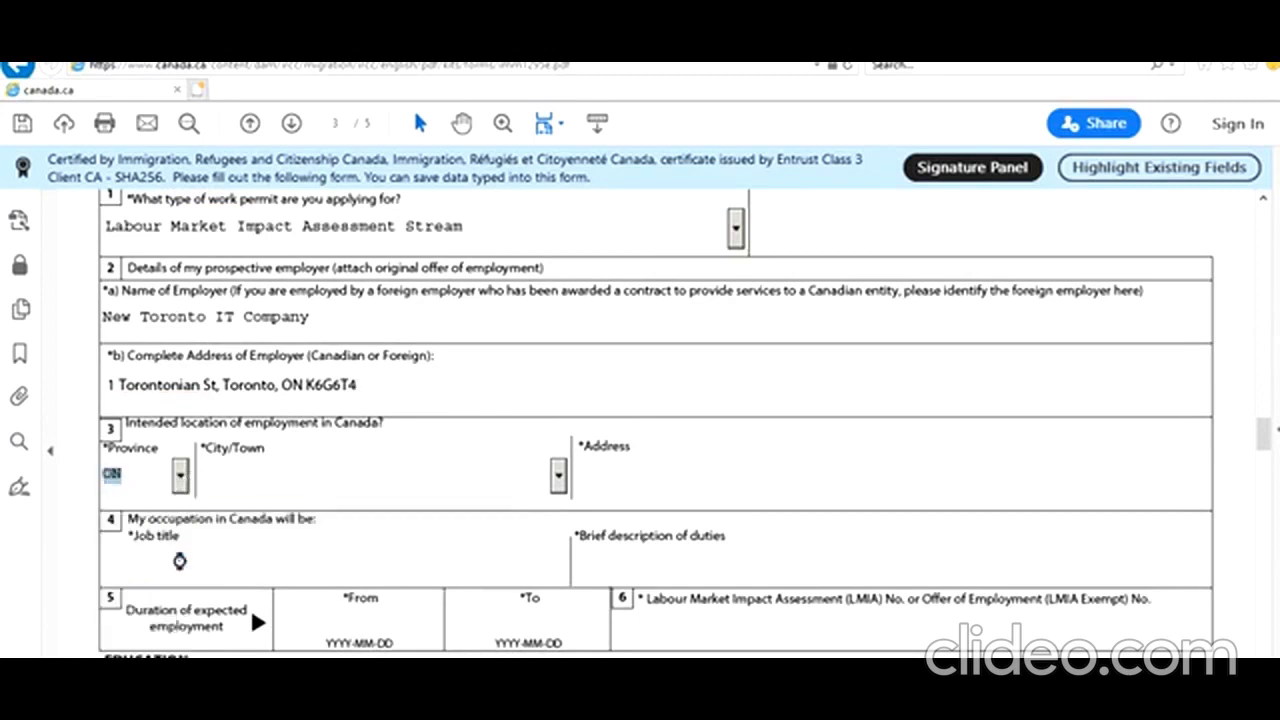
click(300, 478)
text(Ter)
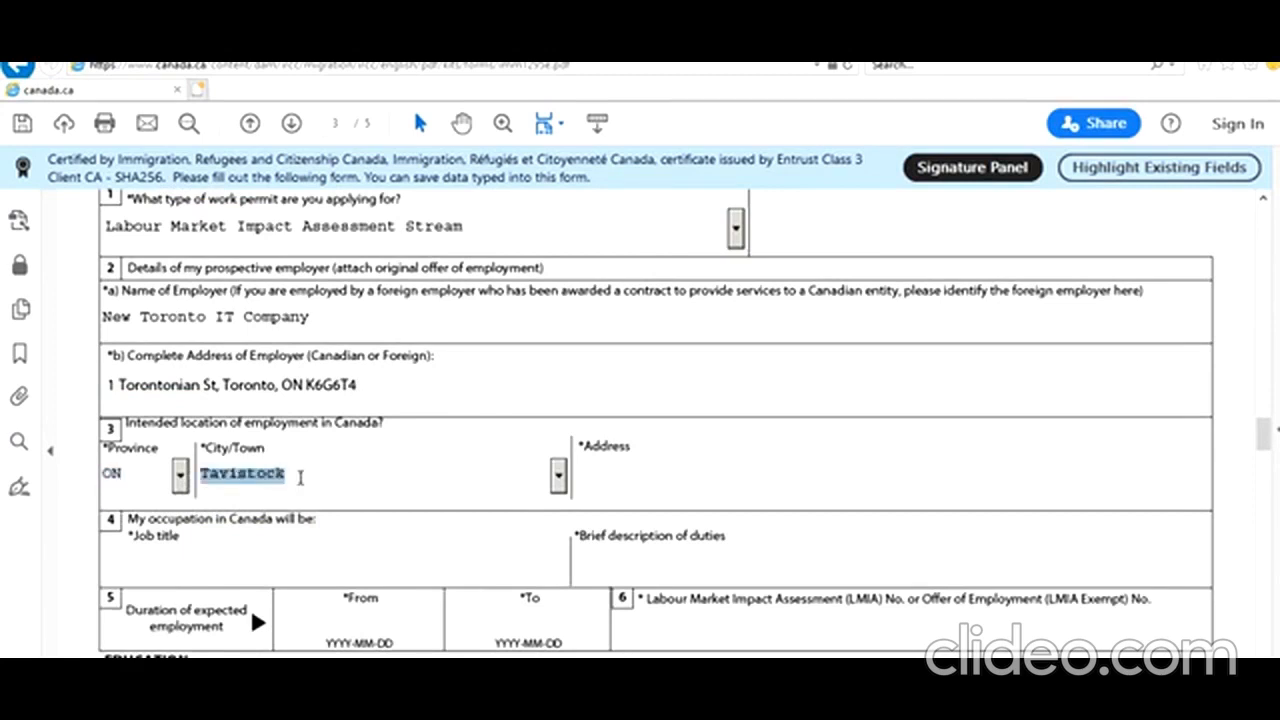
key(t)
key(t)
key(t)
key(t)
key(t)
key(t)
key(t)
key(t)
key(t)
key(t)
key(t)
key(t)
key(t)
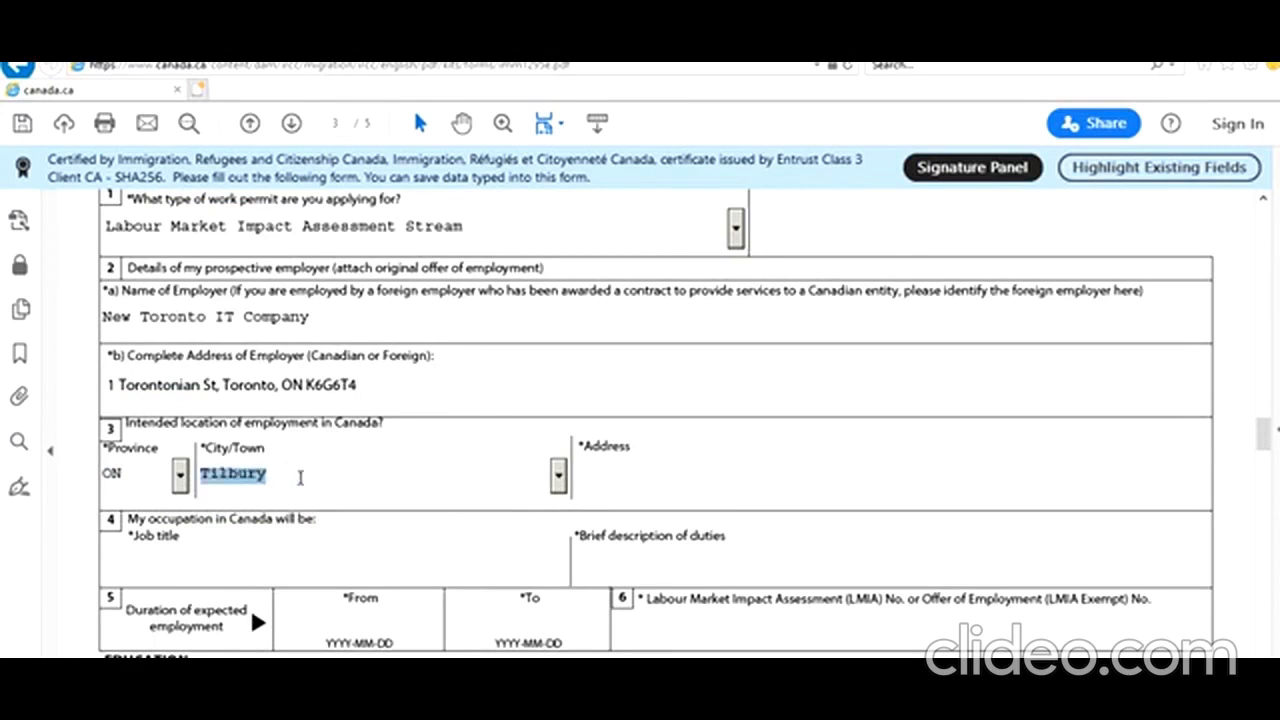
key(t)
key(t)
key(t)
click(716, 463)
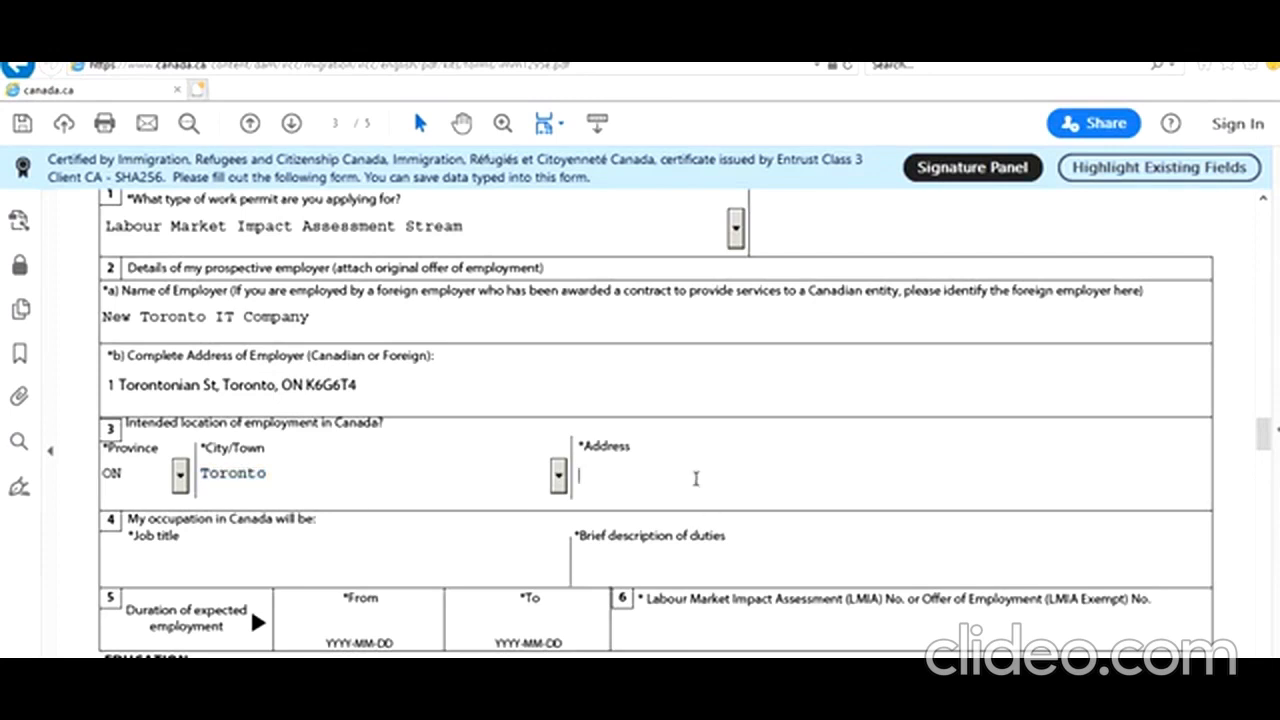
drag(363, 386, 103, 388)
key(ctrl+c)
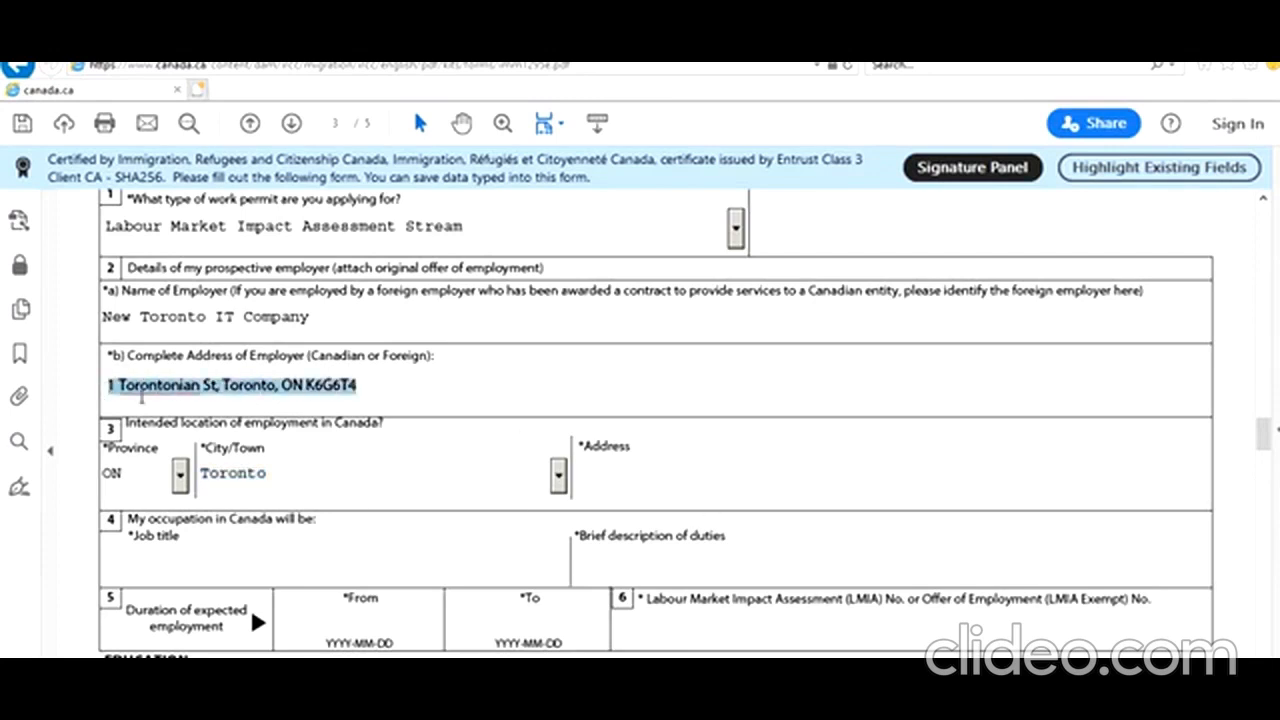
click(685, 473)
key(ctrl+v)
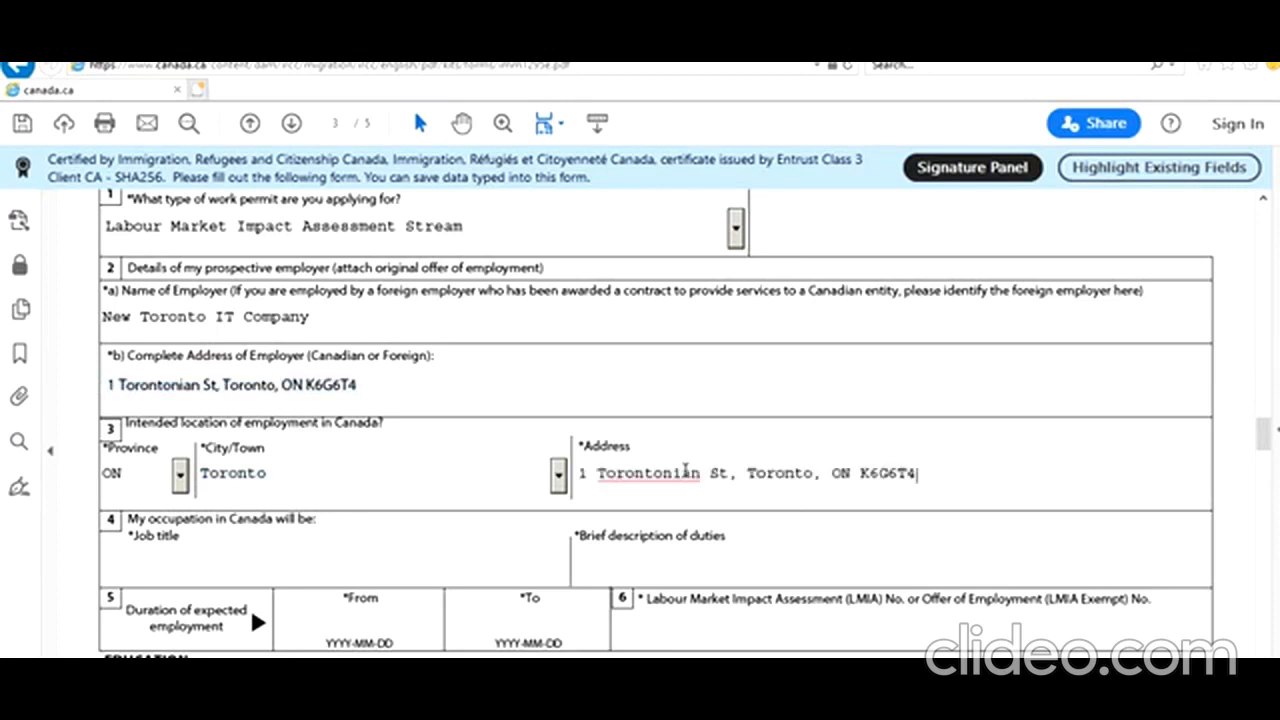
scroll(457, 500, down, 2)
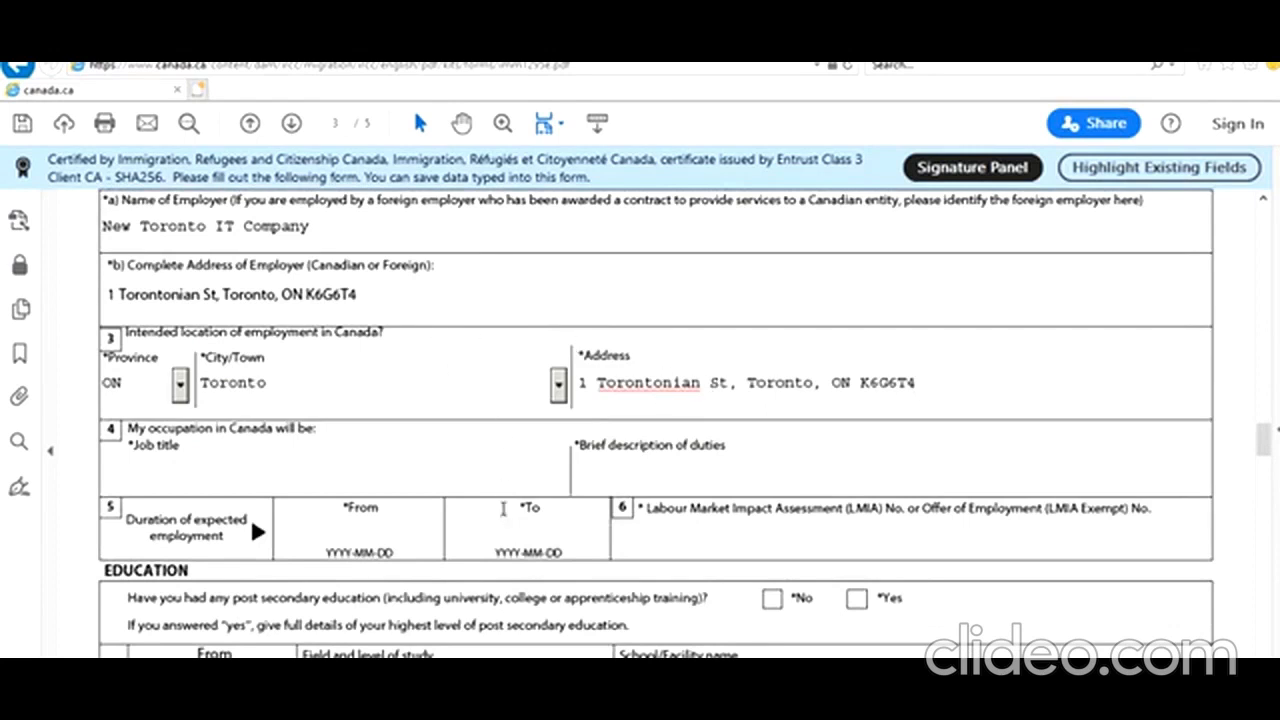
Enter Analyst Programmer as the job title and a brief description of duties
click(450, 462)
text(System)
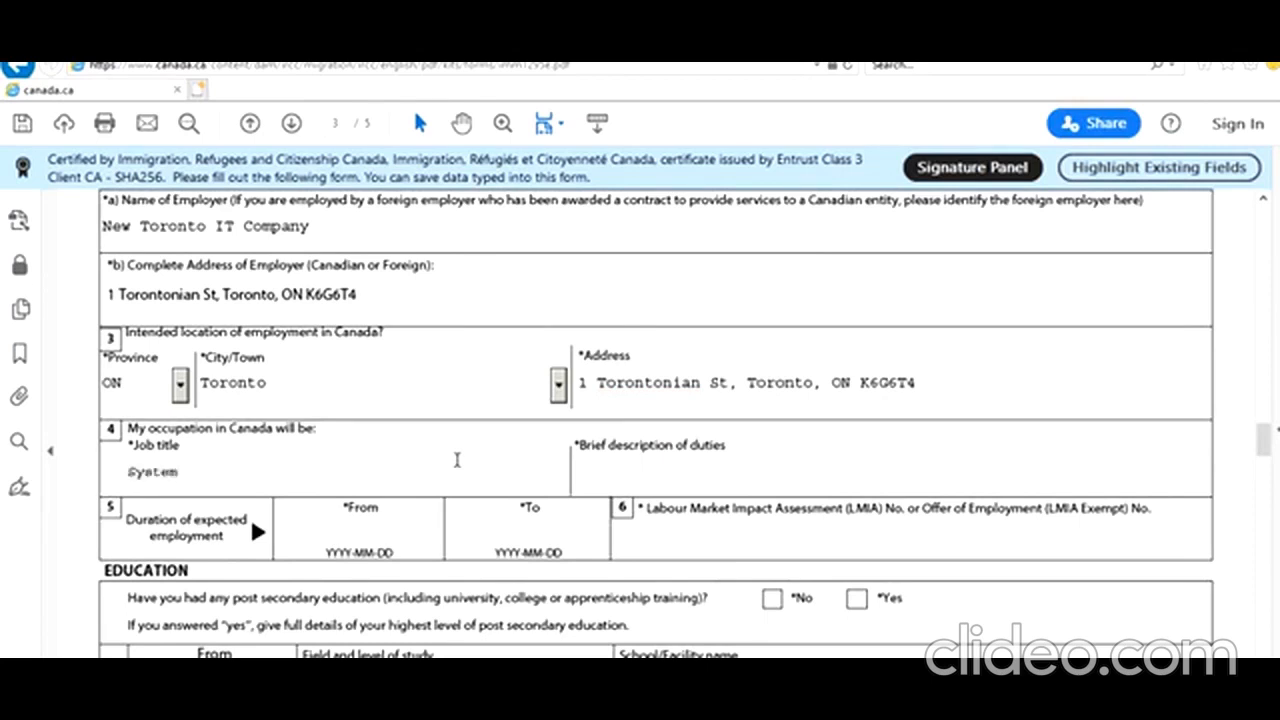
key(BackSpace)
key(BackSpace)
key(BackSpace)
key(BackSpace)
key(BackSpace)
key(BackSpace)
text(Analyst Programmer)
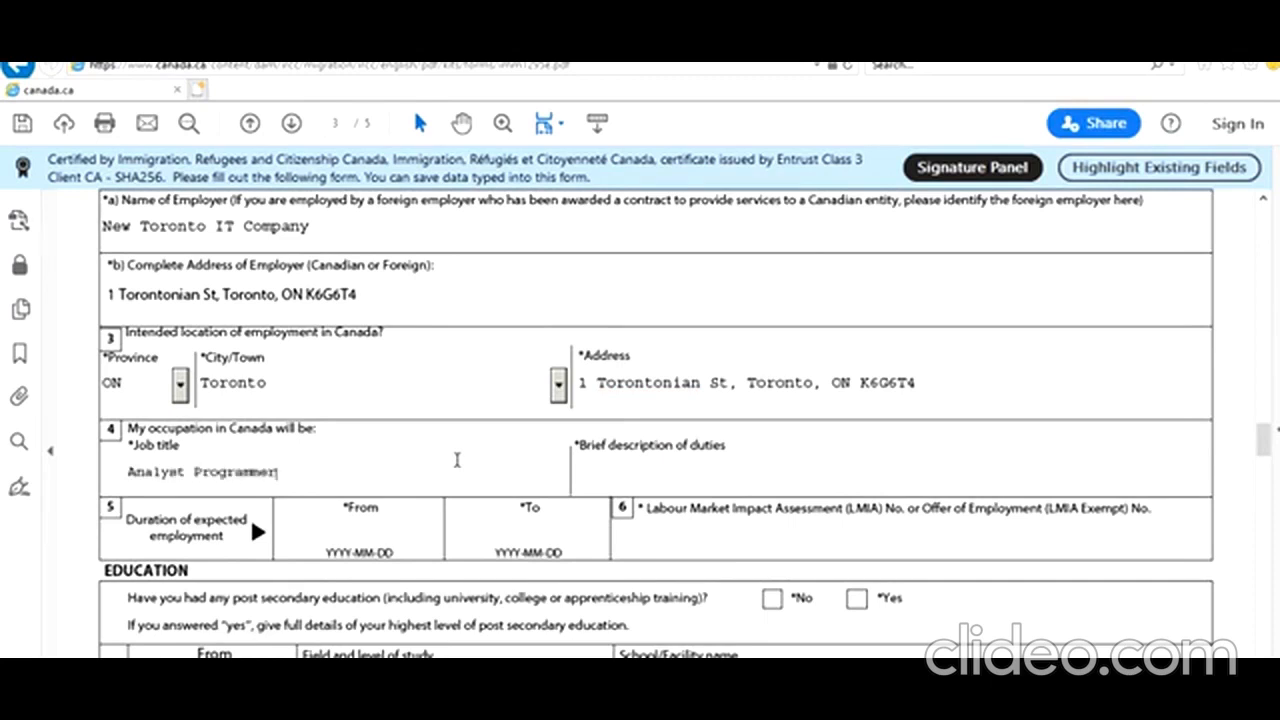
click(768, 476)
text(bdcbhdvchjdvchjvdhjchjdbchdbbcbdbb)
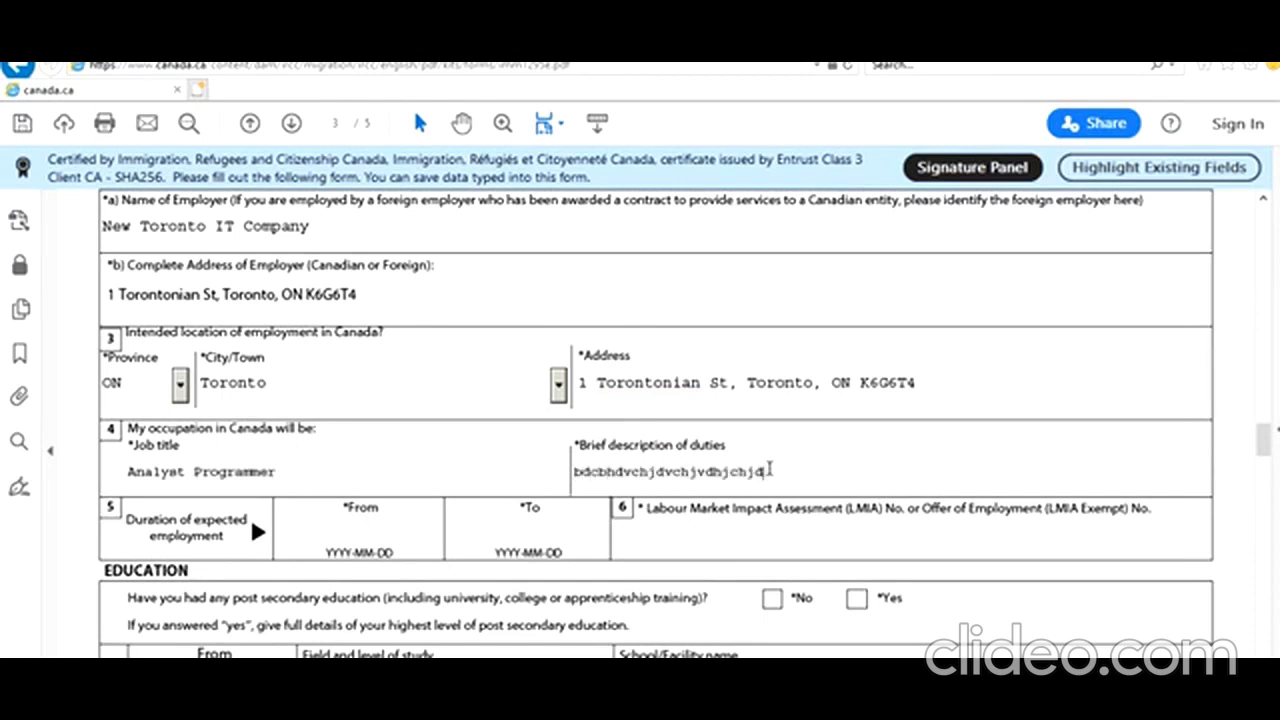
Enter the employment period ending 2023-05-31 and the LMIA number
scroll(960, 368, down, 2)
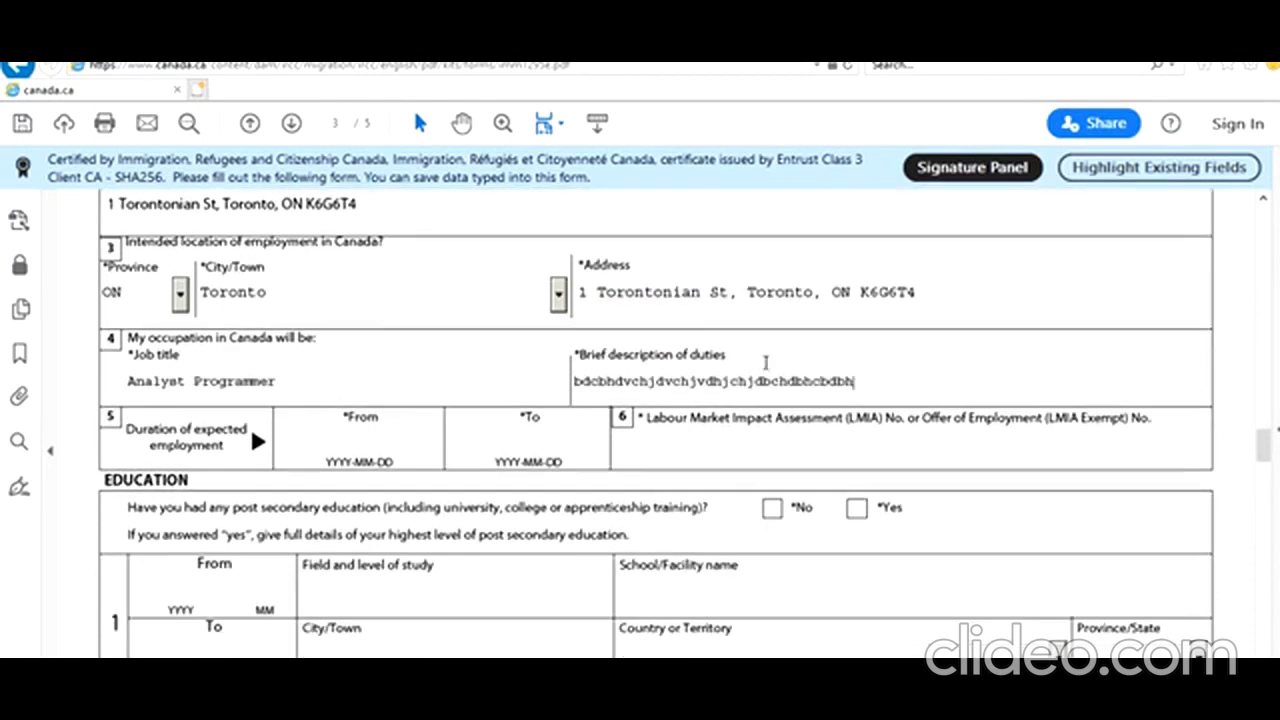
click(382, 449)
text(2021-)
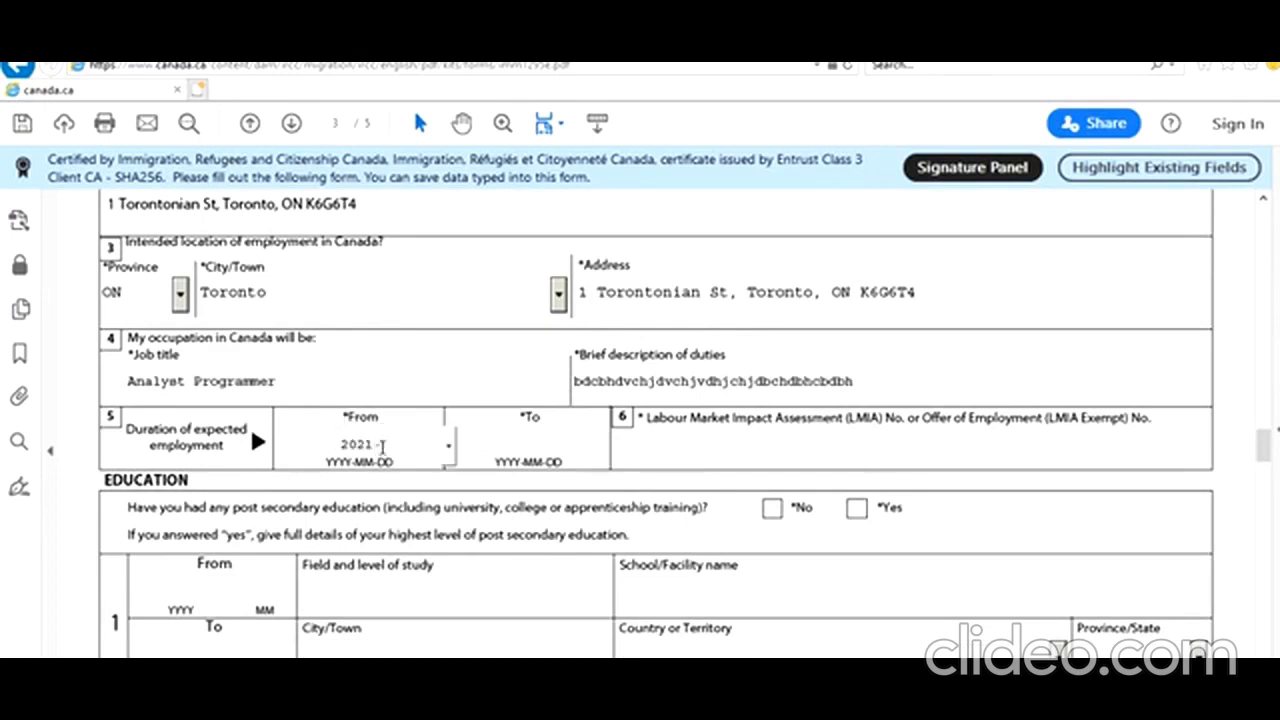
text(05)
text(-)
text(01)
key(Tab)
text(2023-05-31)
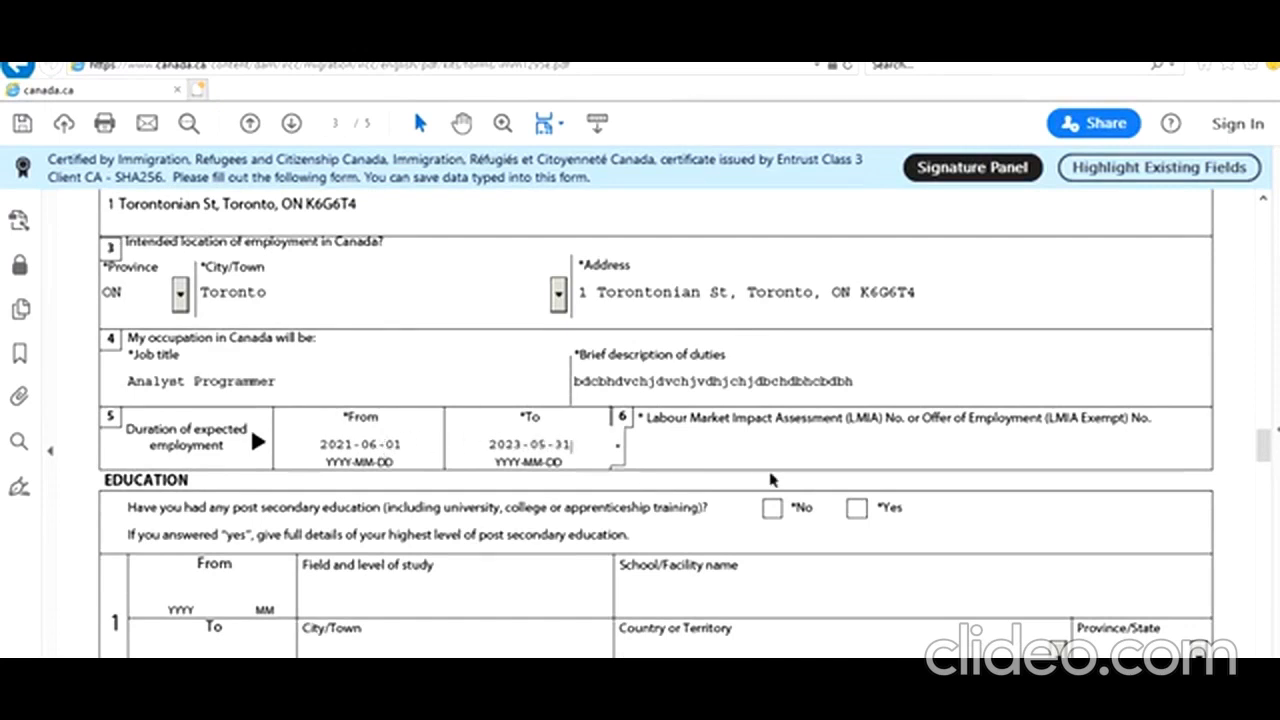
click(769, 438)
text(LMIA67676767)
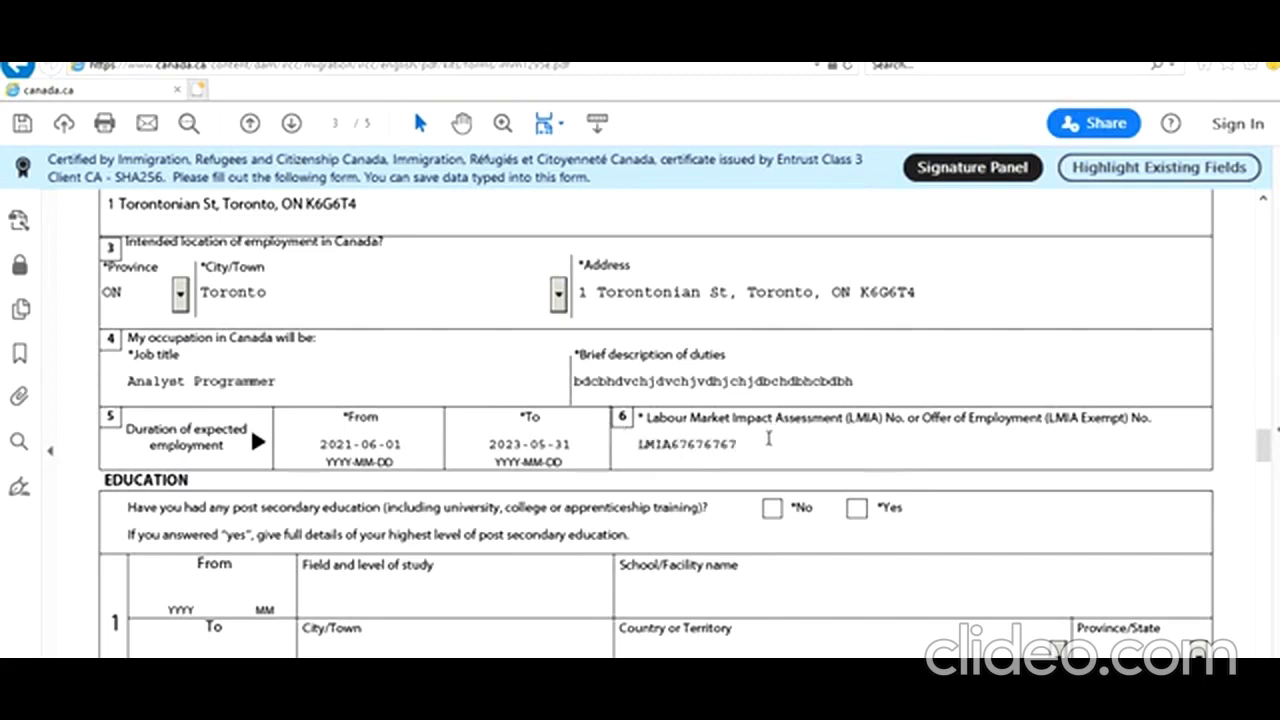
Strip the 'LMIA' prefix so the LMIA number is digits only, and answer Yes to post-secondary education
click(563, 640)
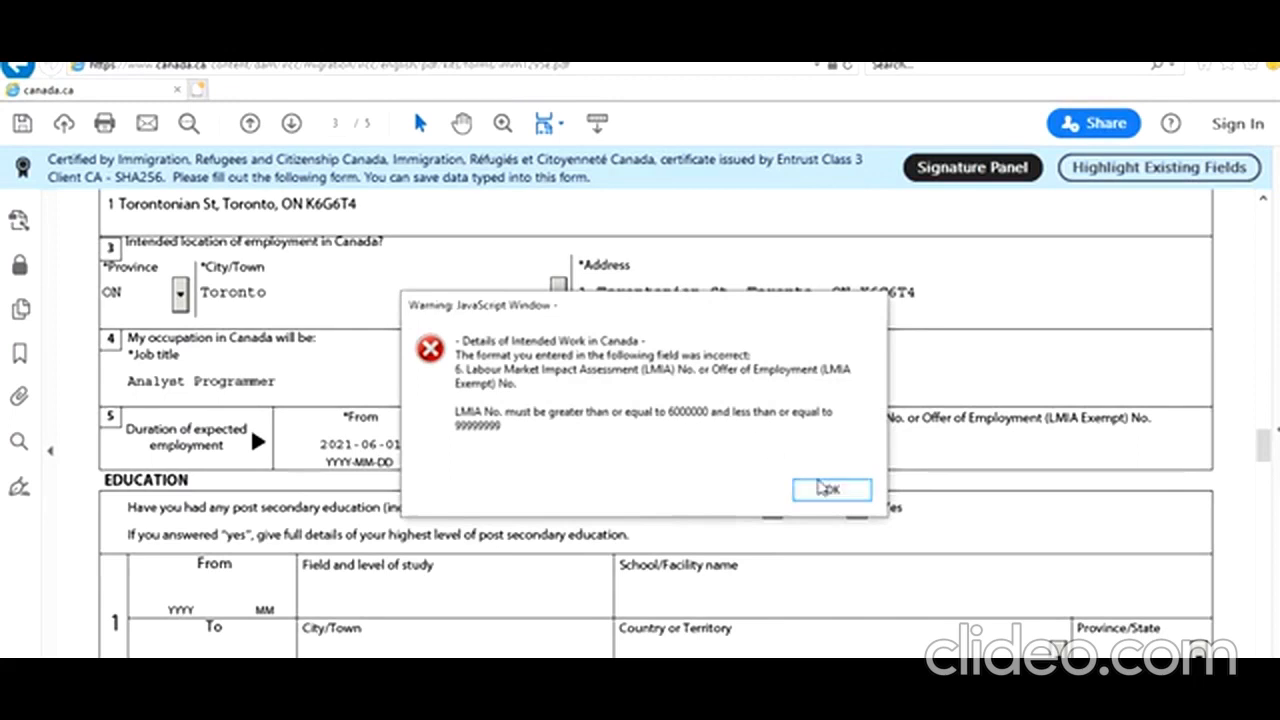
click(826, 488)
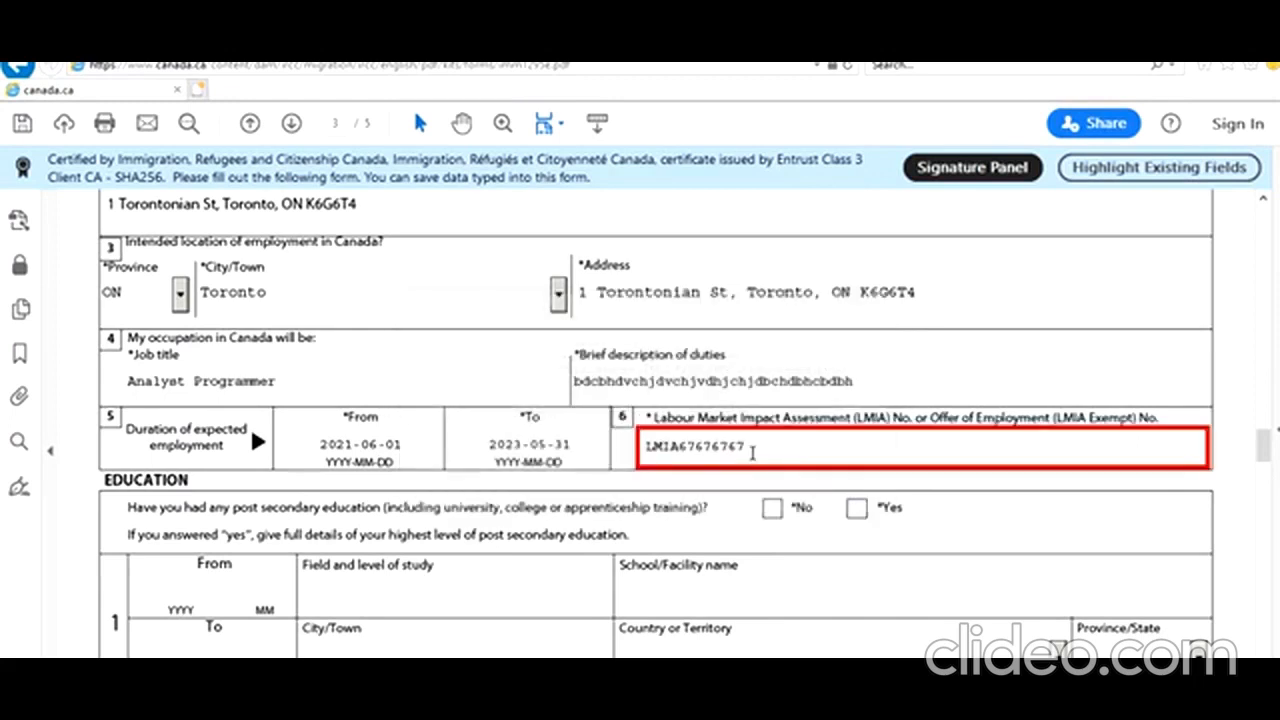
drag(680, 451, 612, 452)
key(BackSpace)
click(631, 557)
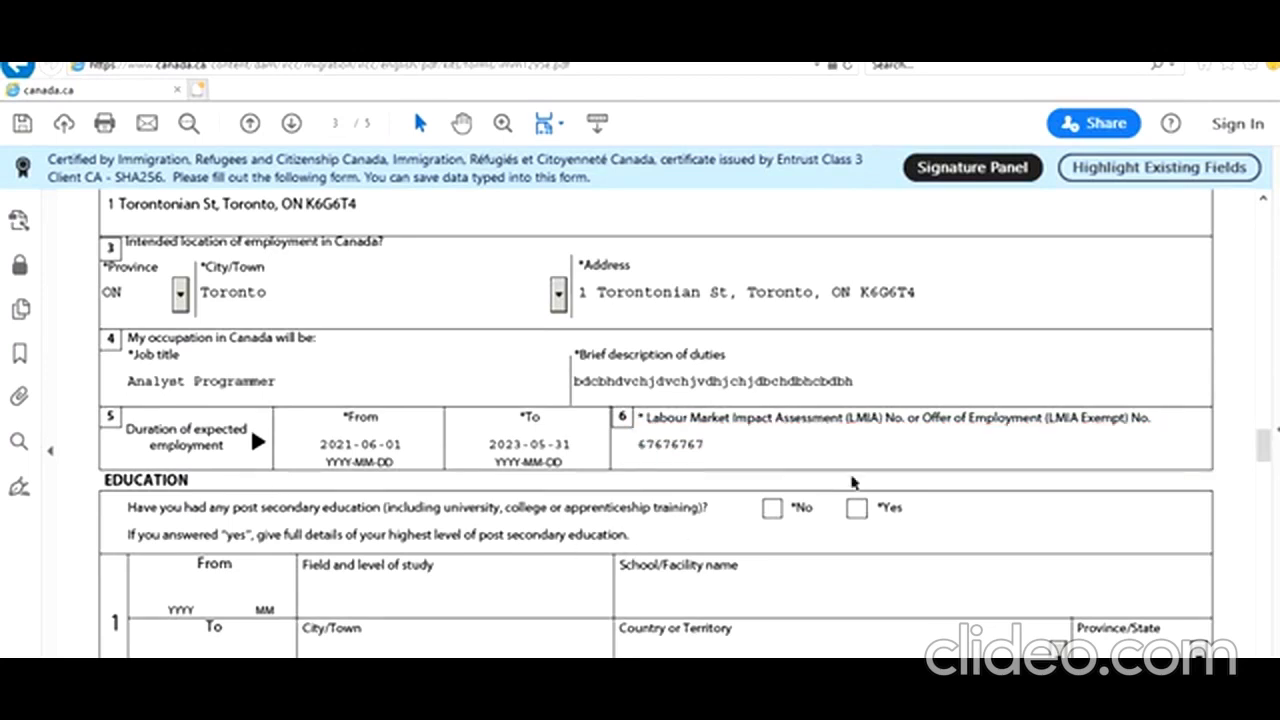
click(857, 508)
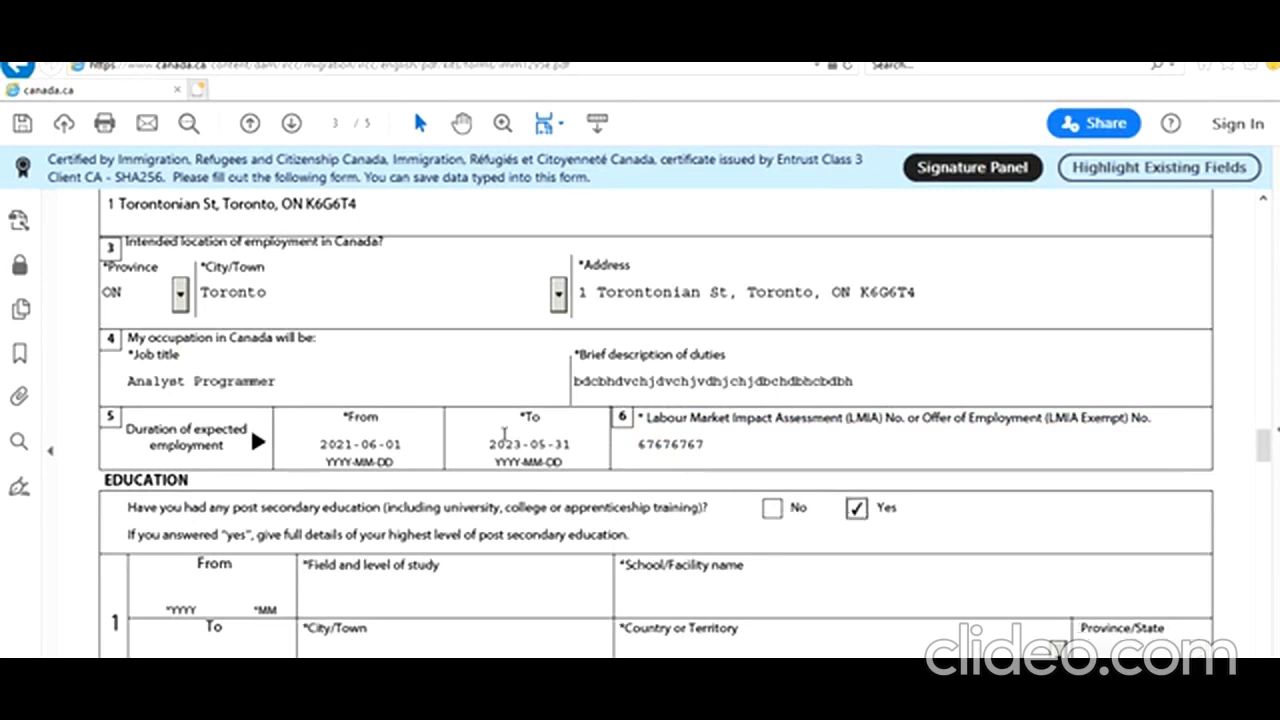
Enter the education period From 2013-06 To 2017-07
scroll(505, 434, down, 2)
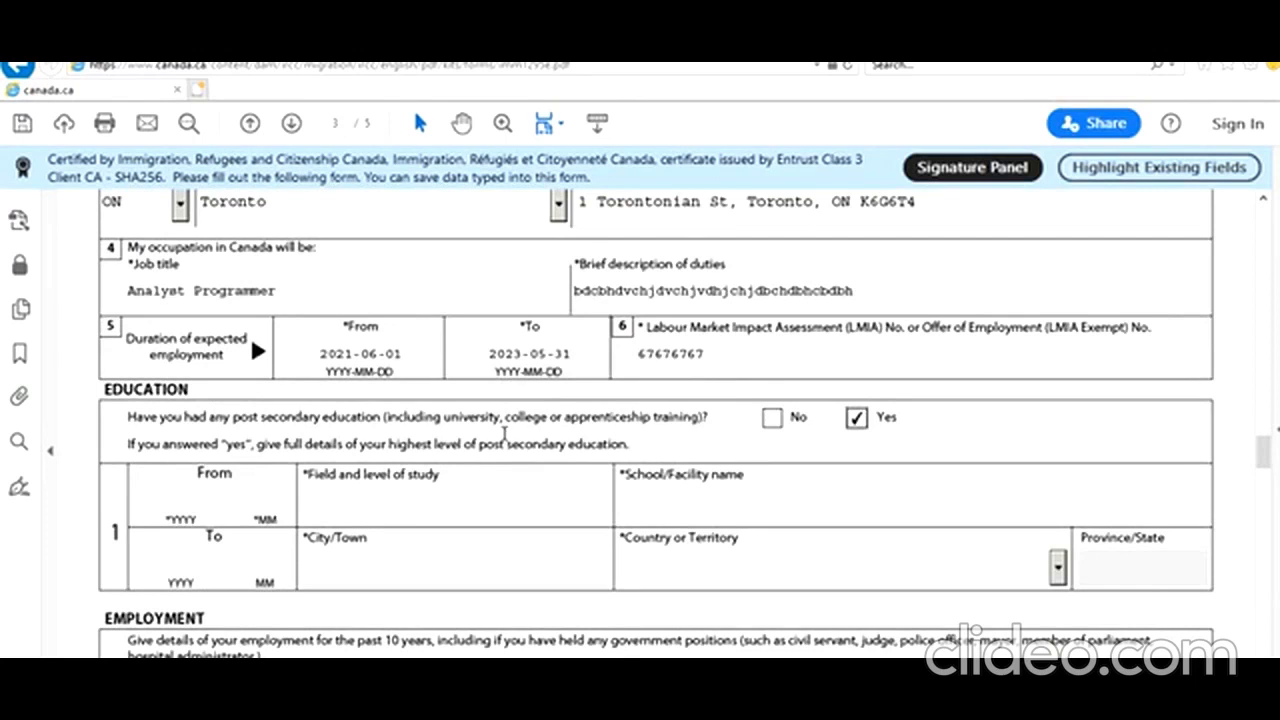
click(186, 497)
text(20)
text(13)
text(06)
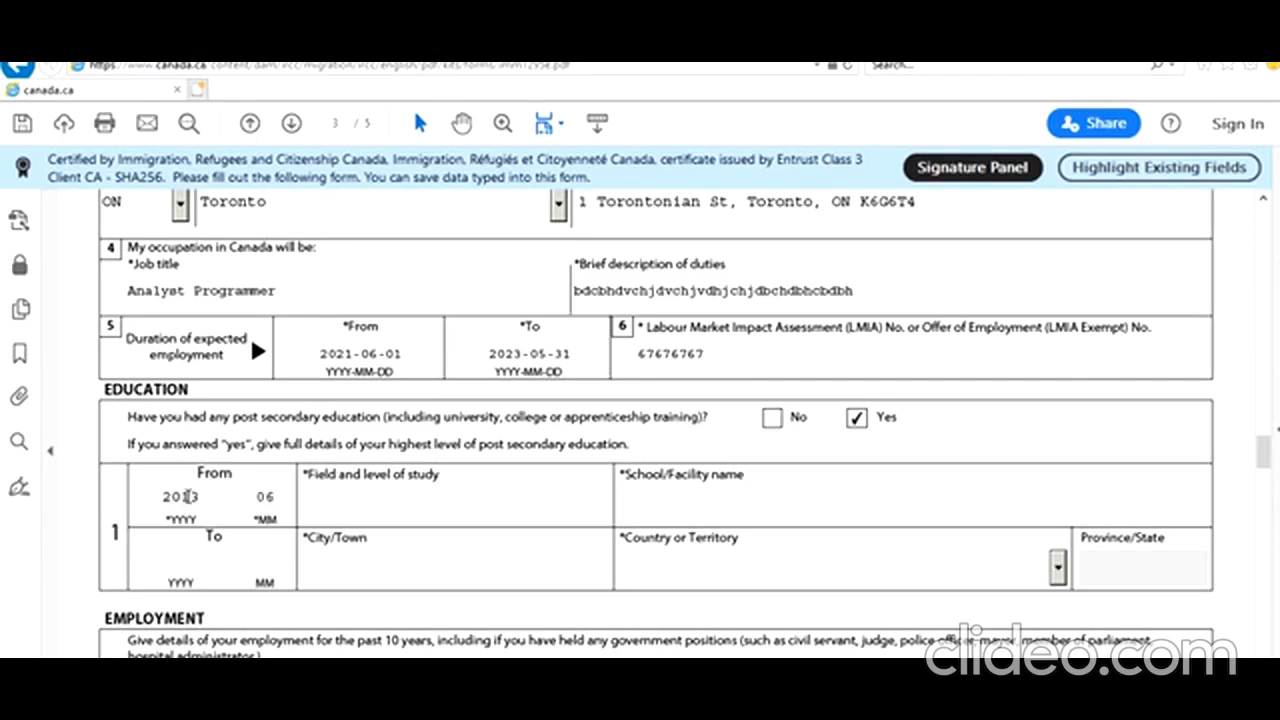
click(179, 555)
text(2017)
text(07)
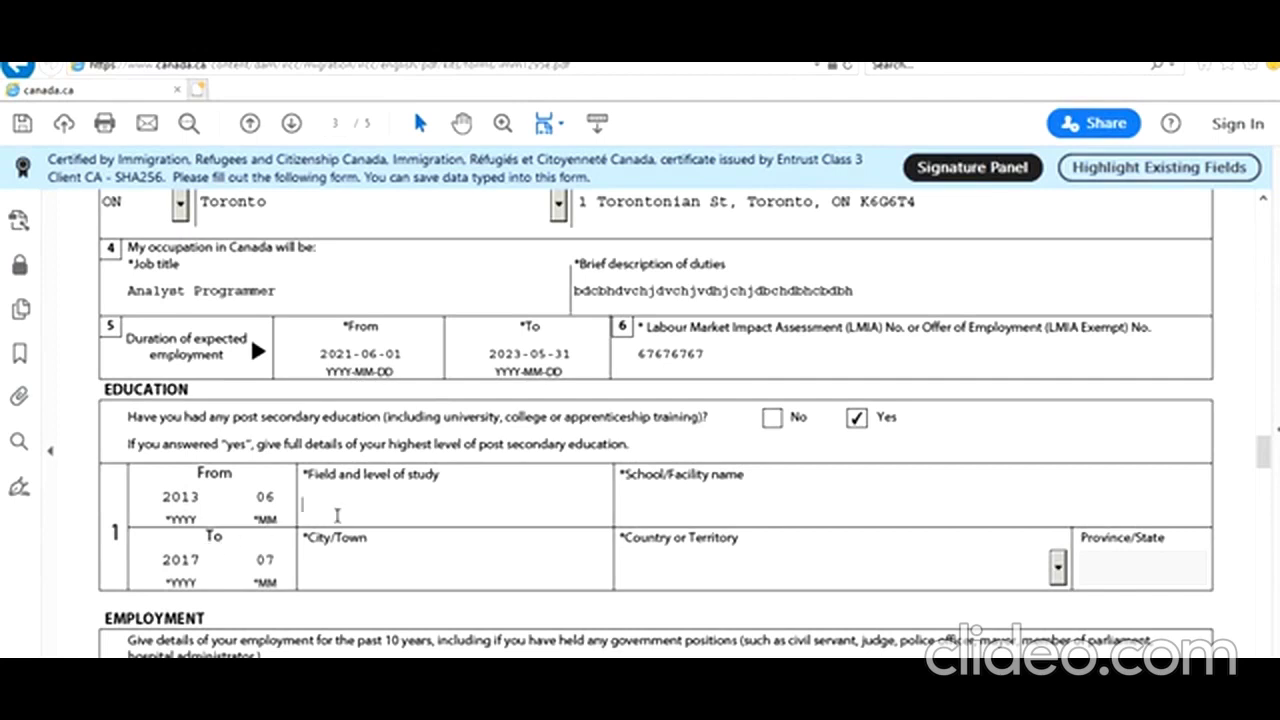
Enter 'Bachelors Of Technology in IT' as the field and level of study
click(337, 515)
text(Bachelots Of)
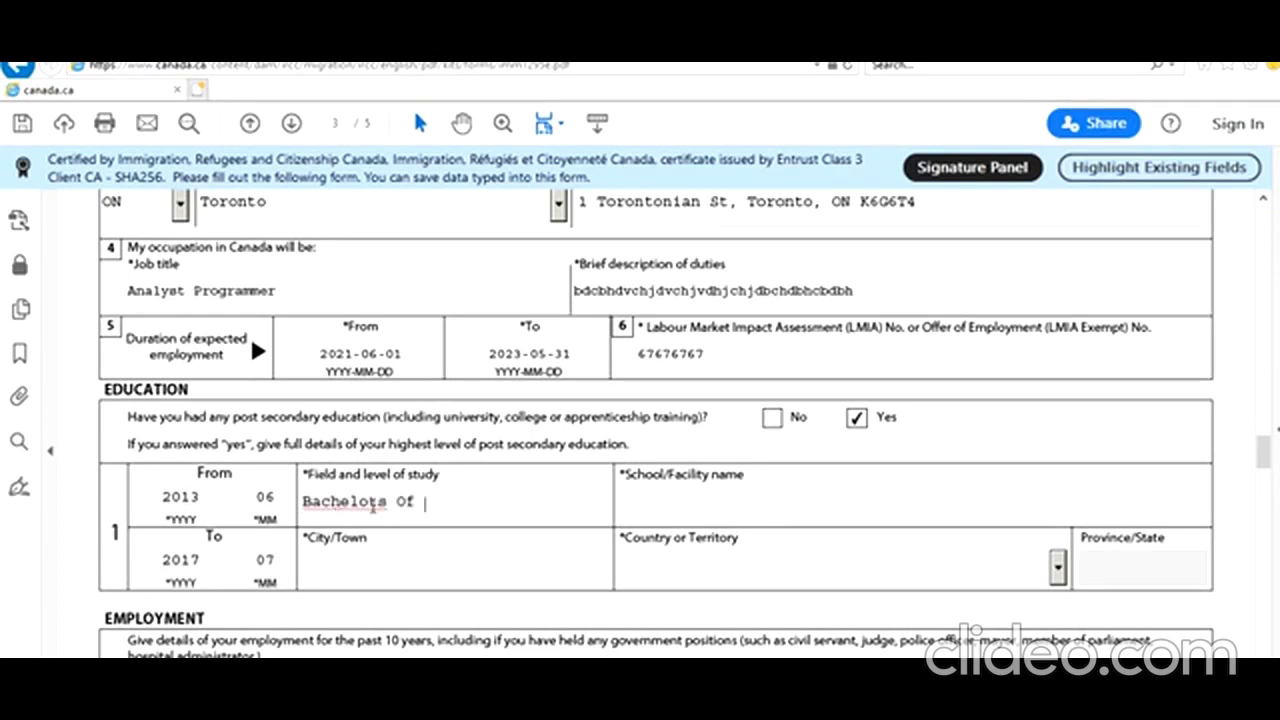
click(378, 502)
key(BackSpace)
text(r)
click(461, 500)
text(ITTech)
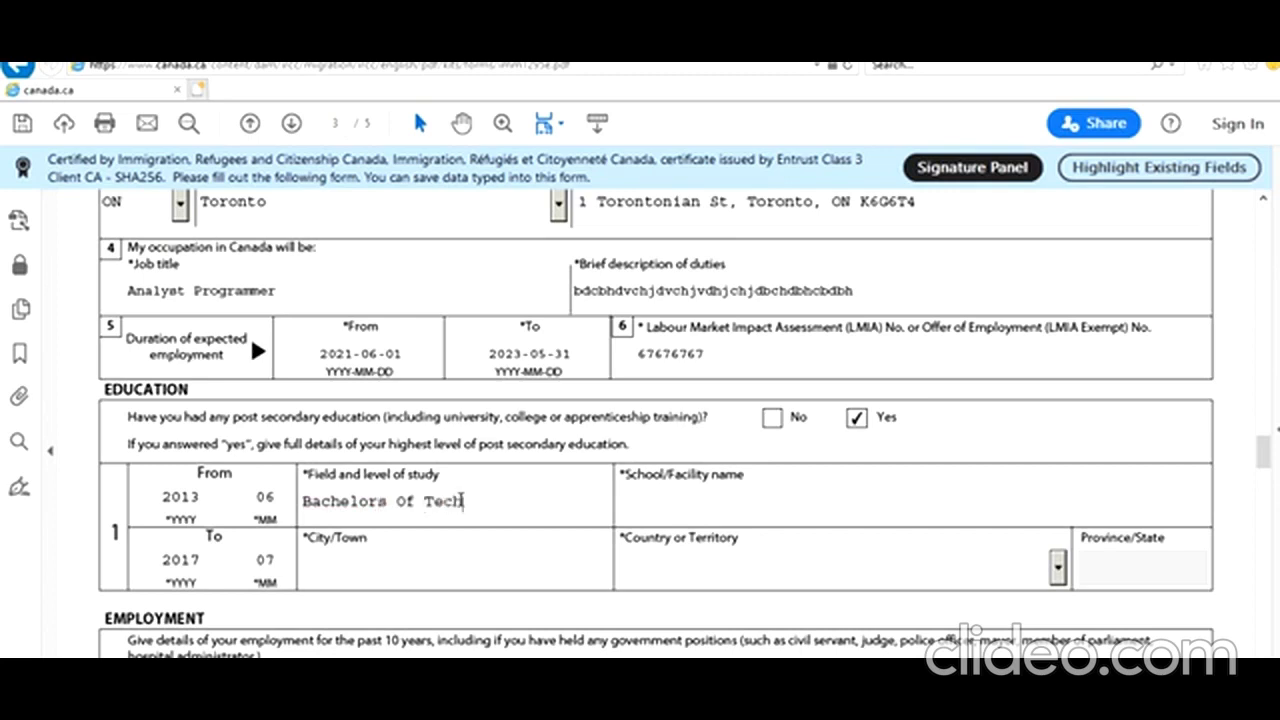
text(nology in IT)
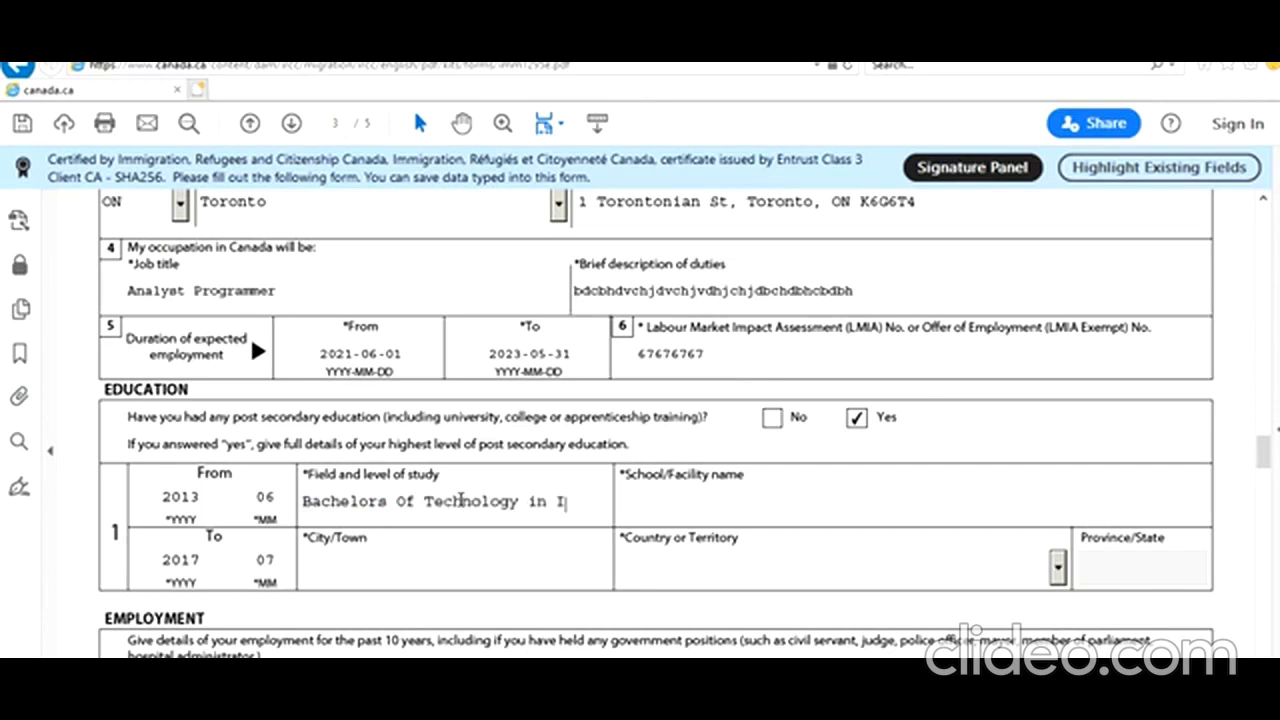
Enter school 'New Delhi IT College' and city 'New Delhi'
click(723, 506)
text(New Delhi IT Collefe)
key(BackSpace)
text(ge)
click(500, 581)
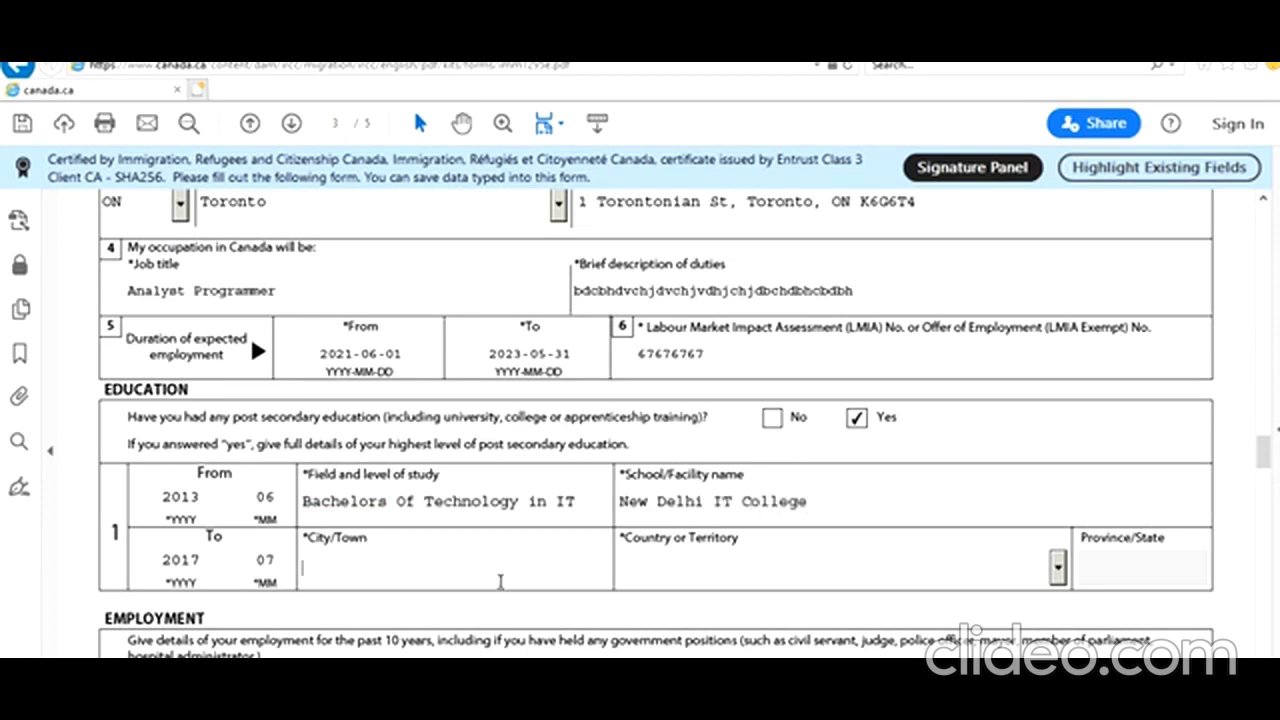
text(new Delhi)
key(BackSpace)
key(BackSpace)
key(BackSpace)
key(BackSpace)
key(BackSpace)
key(BackSpace)
key(BackSpace)
key(BackSpace)
key(BackSpace)
text(New Delhi)
Set the education country to India
key(Tab)
text(i)
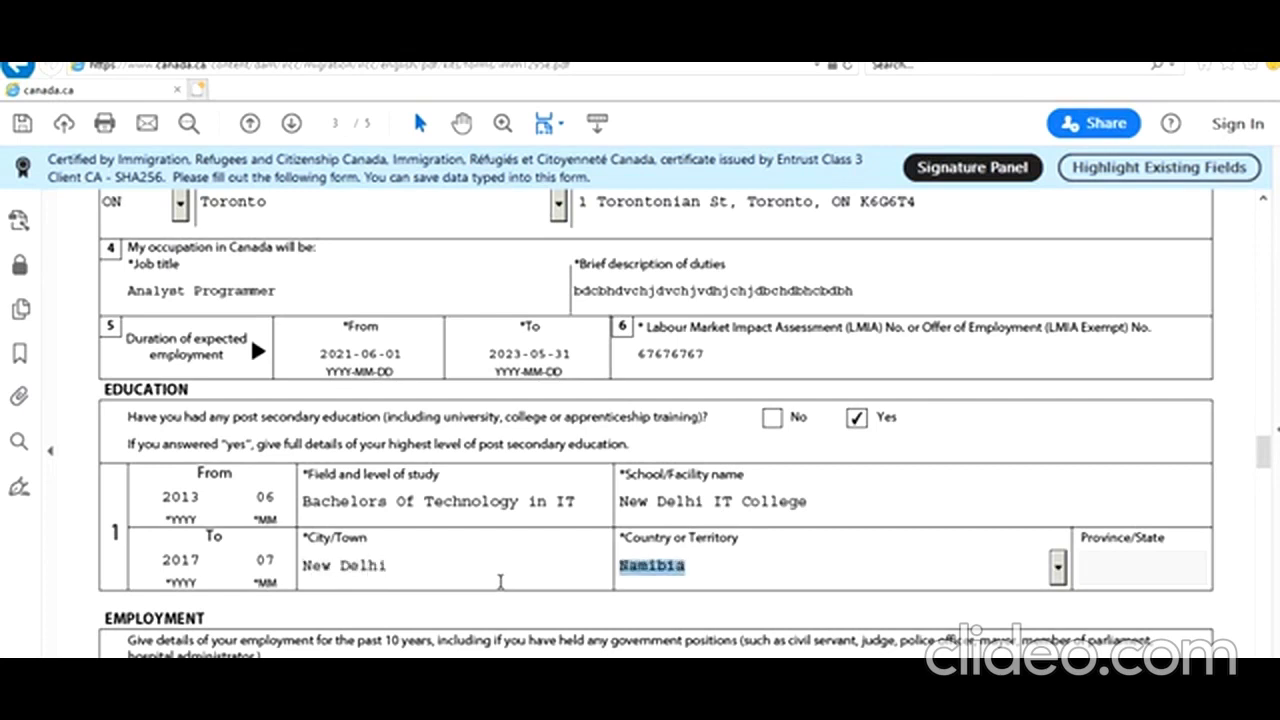
key(Down)
key(Down)
key(Down)
key(Down)
key(Down)
key(Down)
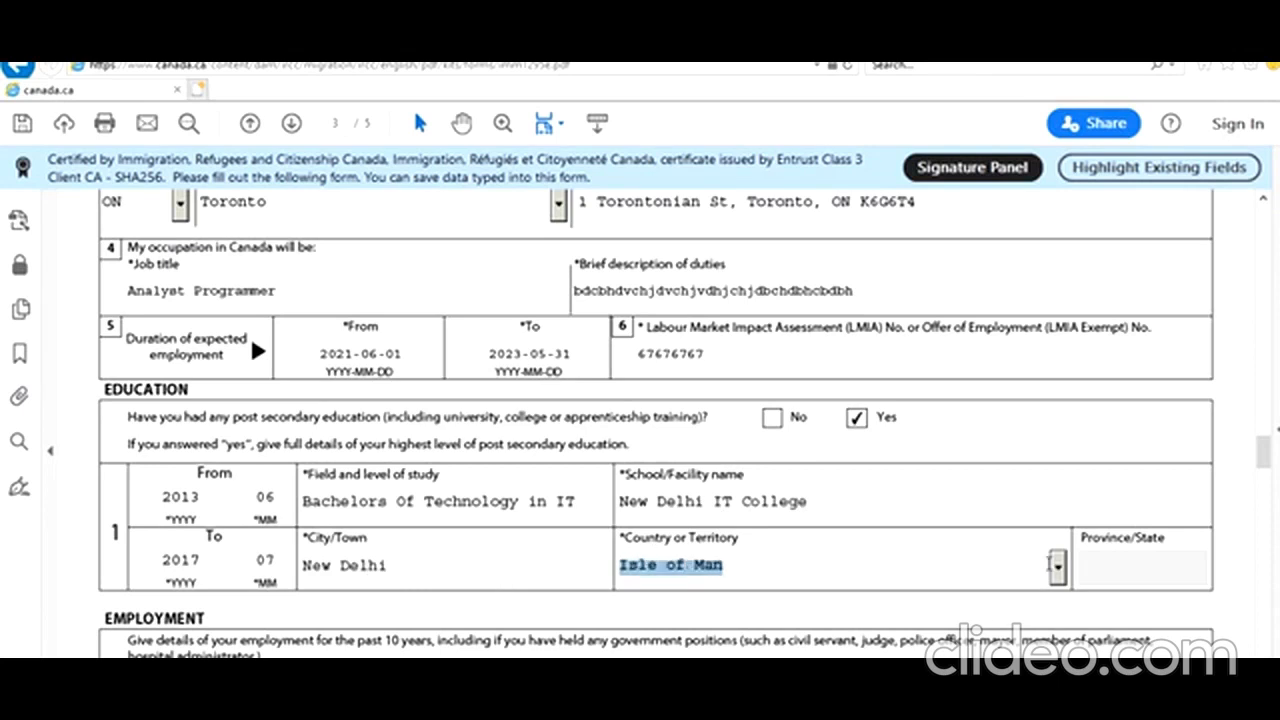
click(1057, 568)
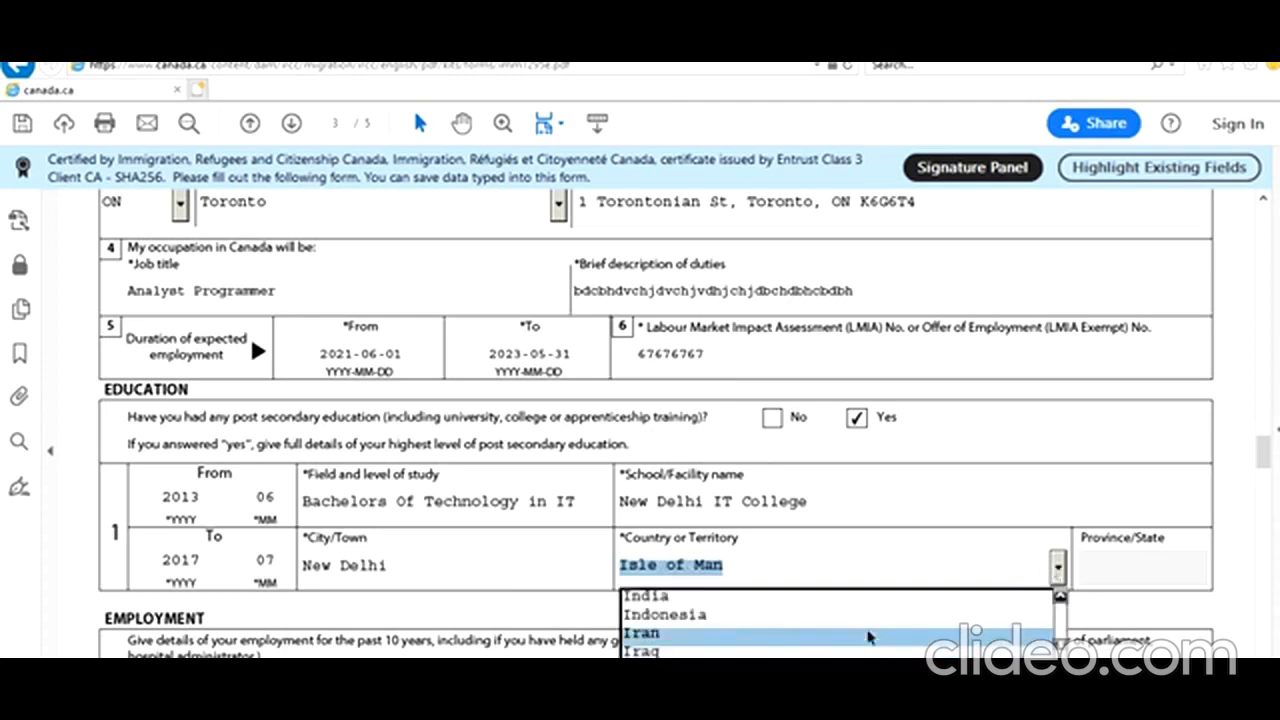
click(855, 597)
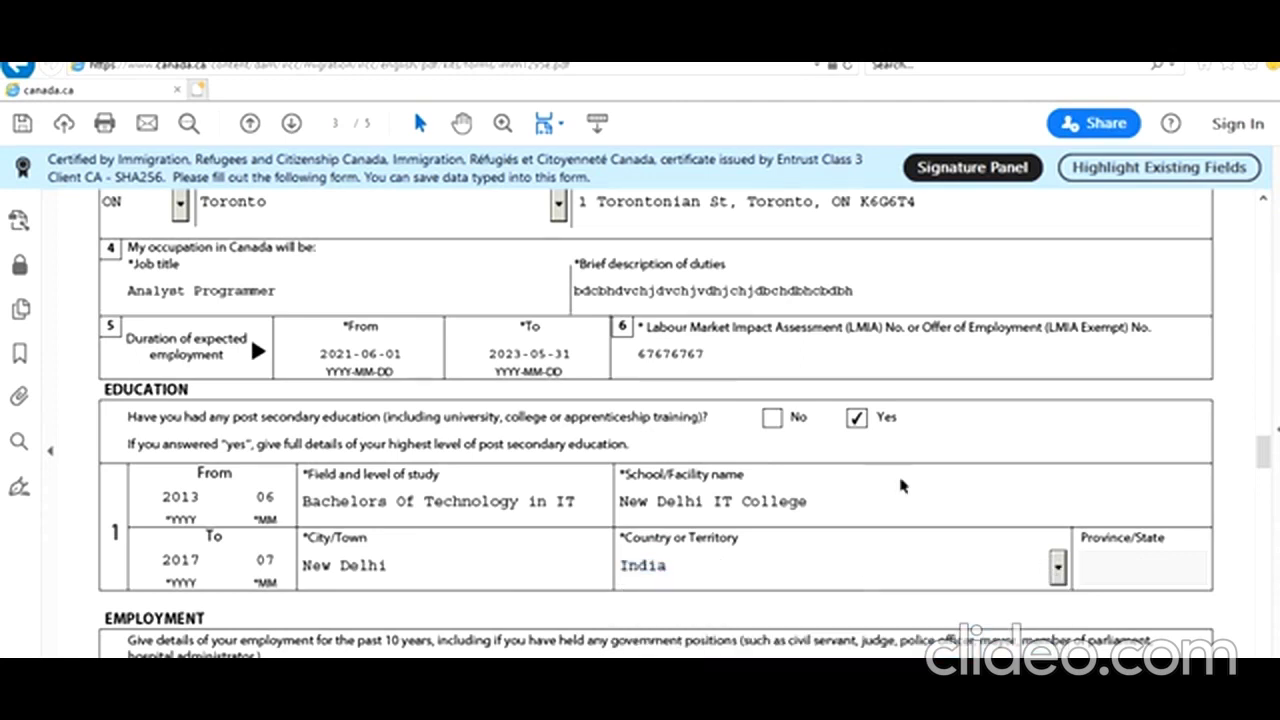
scroll(789, 583, down, 3)
Enter employment dates 2017-08 to 2021-01 and occupation 'Analyst Programmer' in the first record
scroll(789, 583, down, 1)
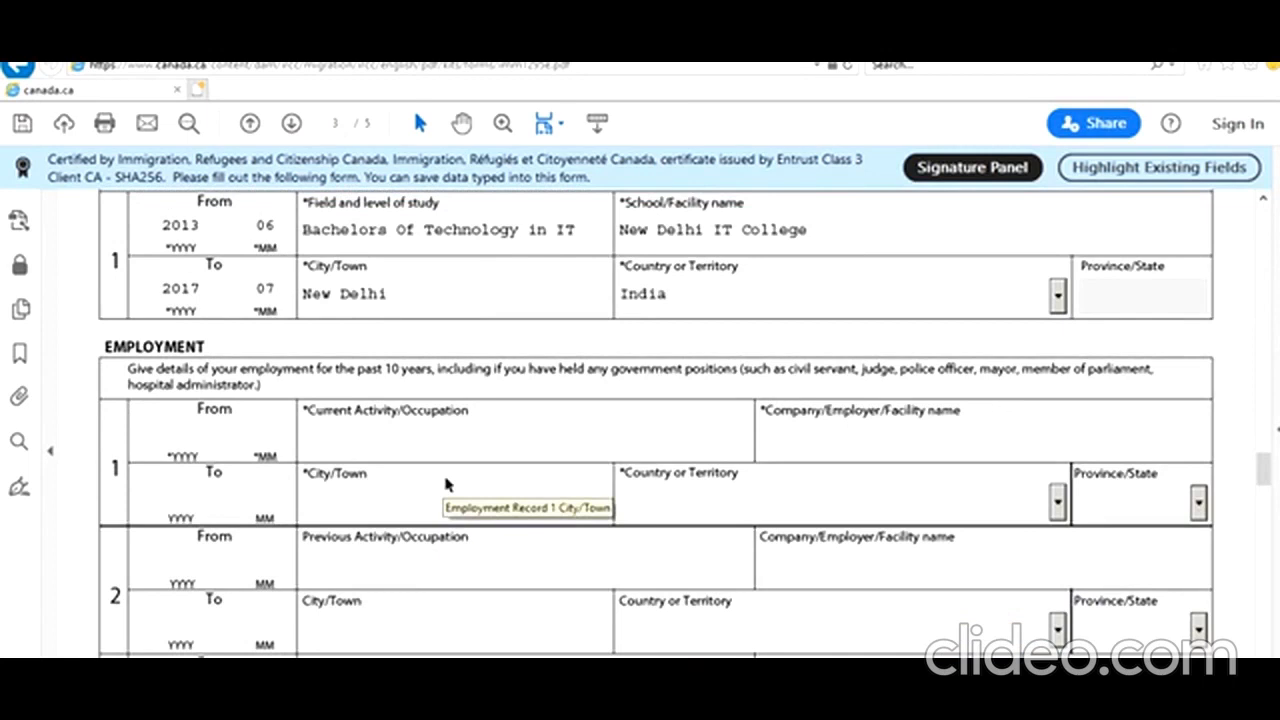
click(189, 425)
text(2017)
text(08)
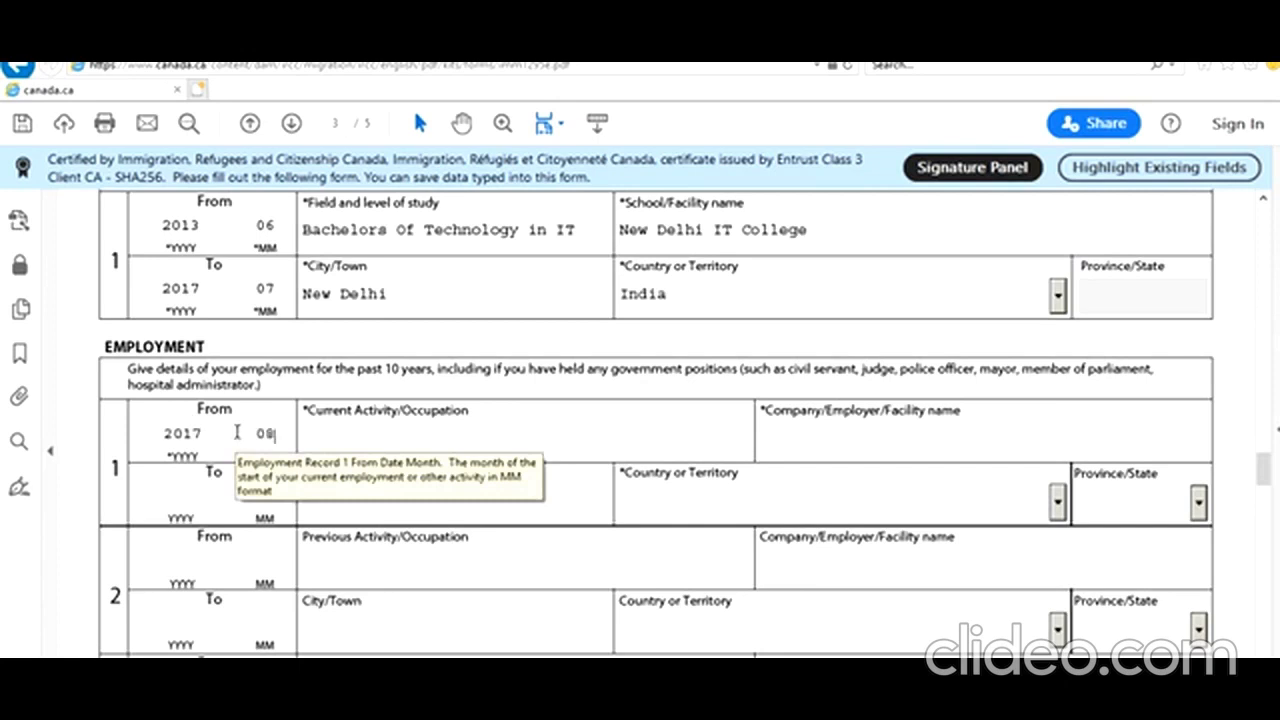
click(198, 499)
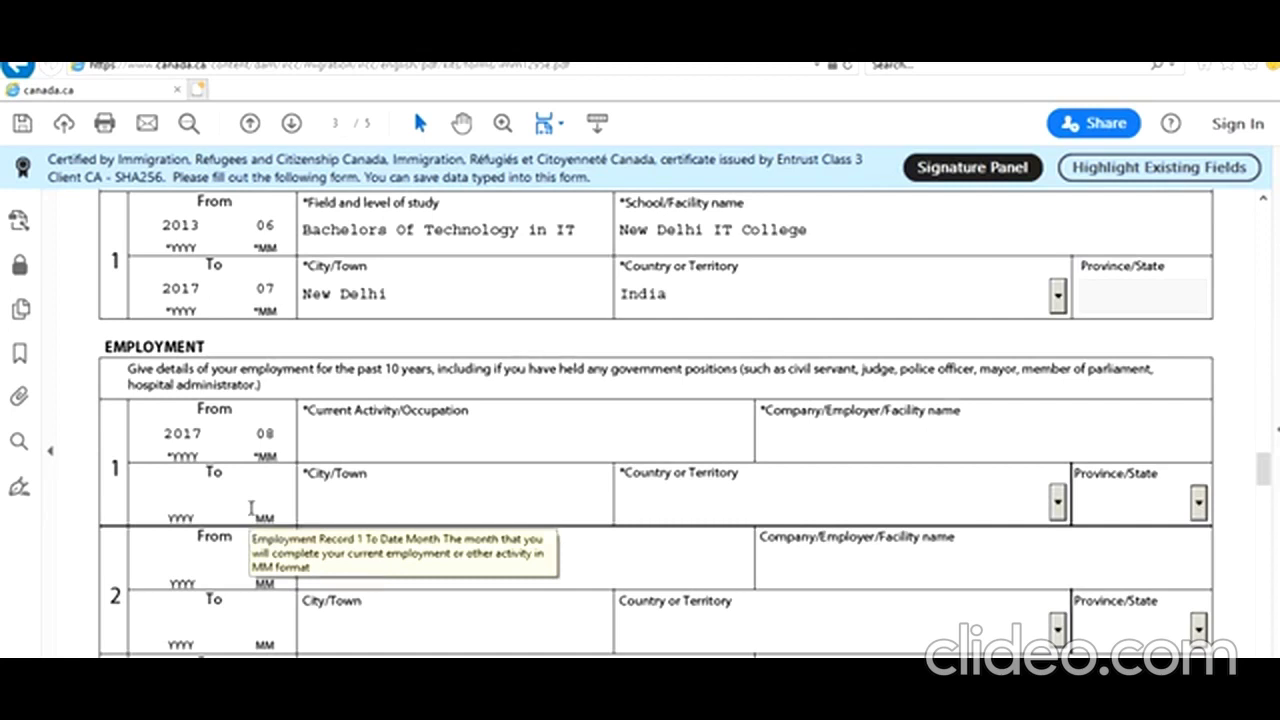
text(2021)
text(01)
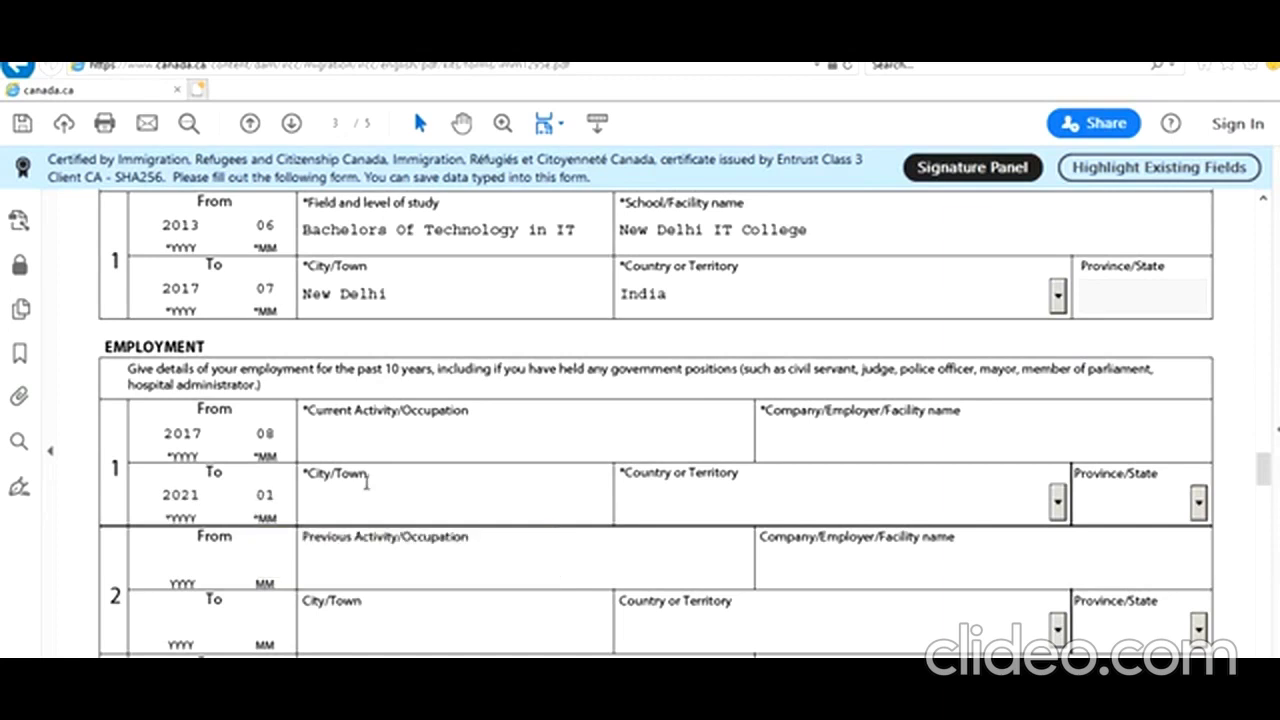
text(Analyst)
key(BackSpace)
key(BackSpace)
text(Prpg)
key(BackSpace)
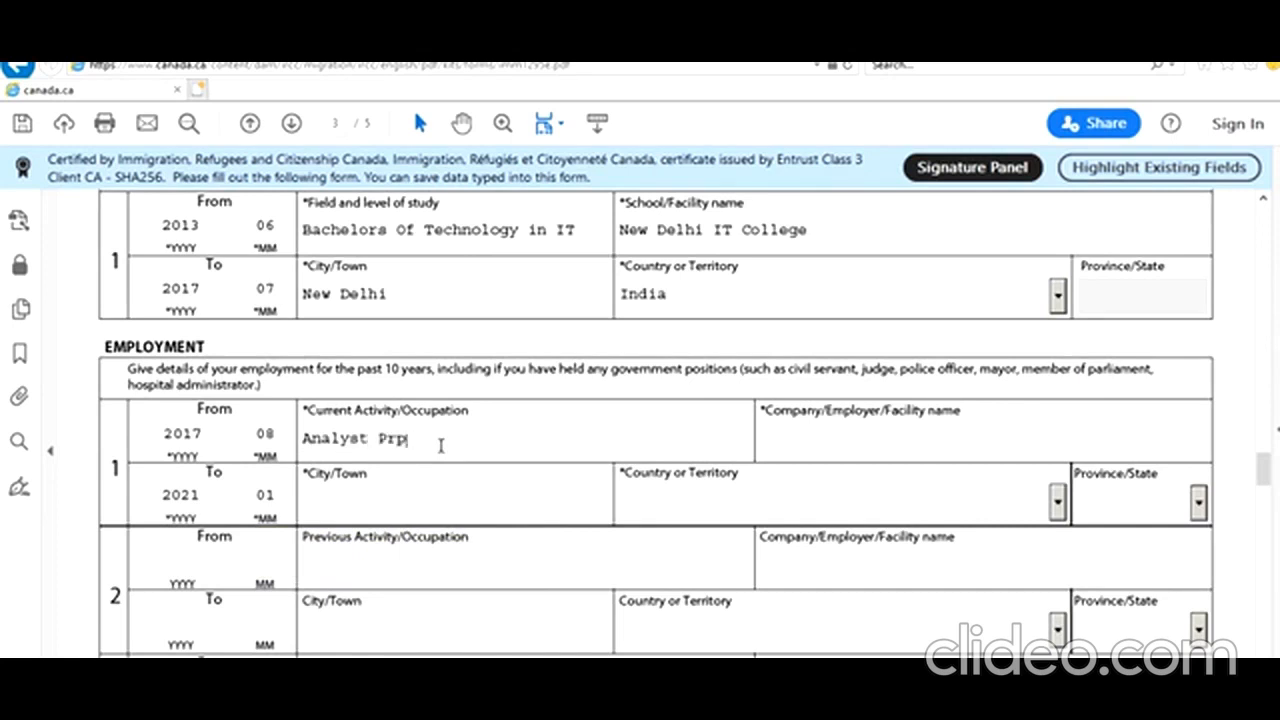
text(grammer)
Enter employer 'New Delhi IT Company', city 'New Delhi' and country India
key(Tab)
text(New Delhi IT Company)
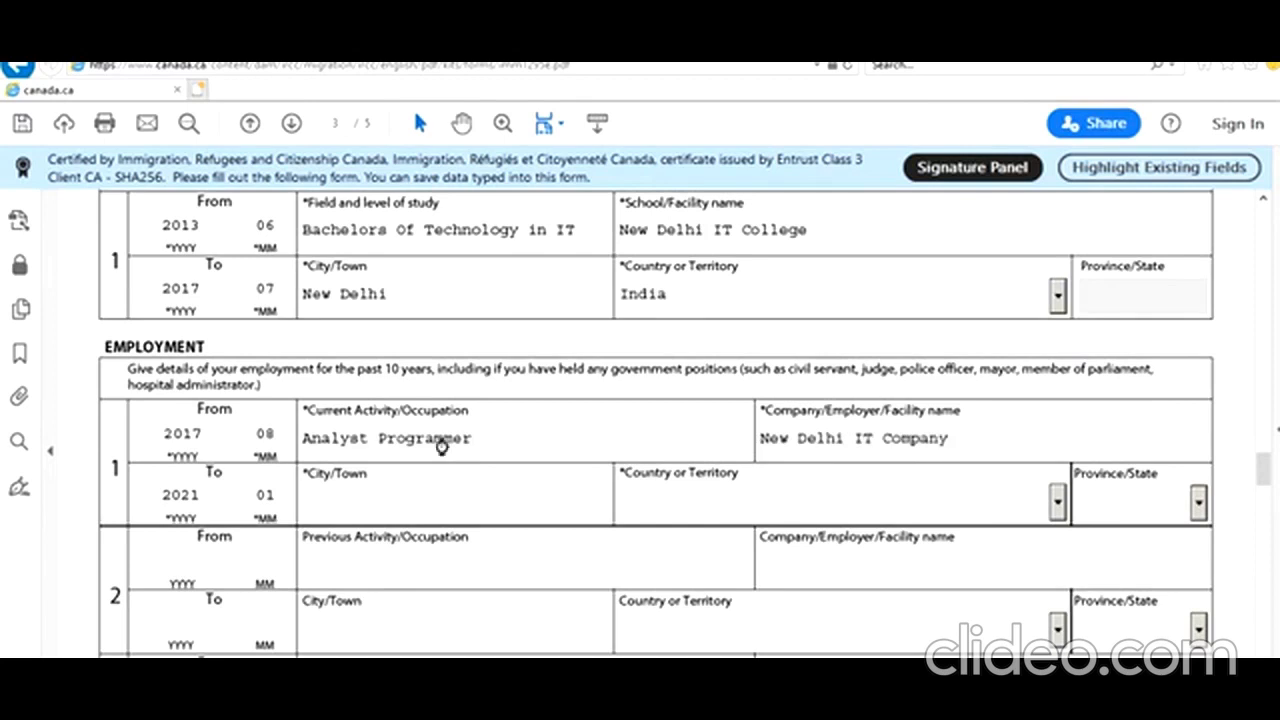
key(Tab)
text(New Delhi)
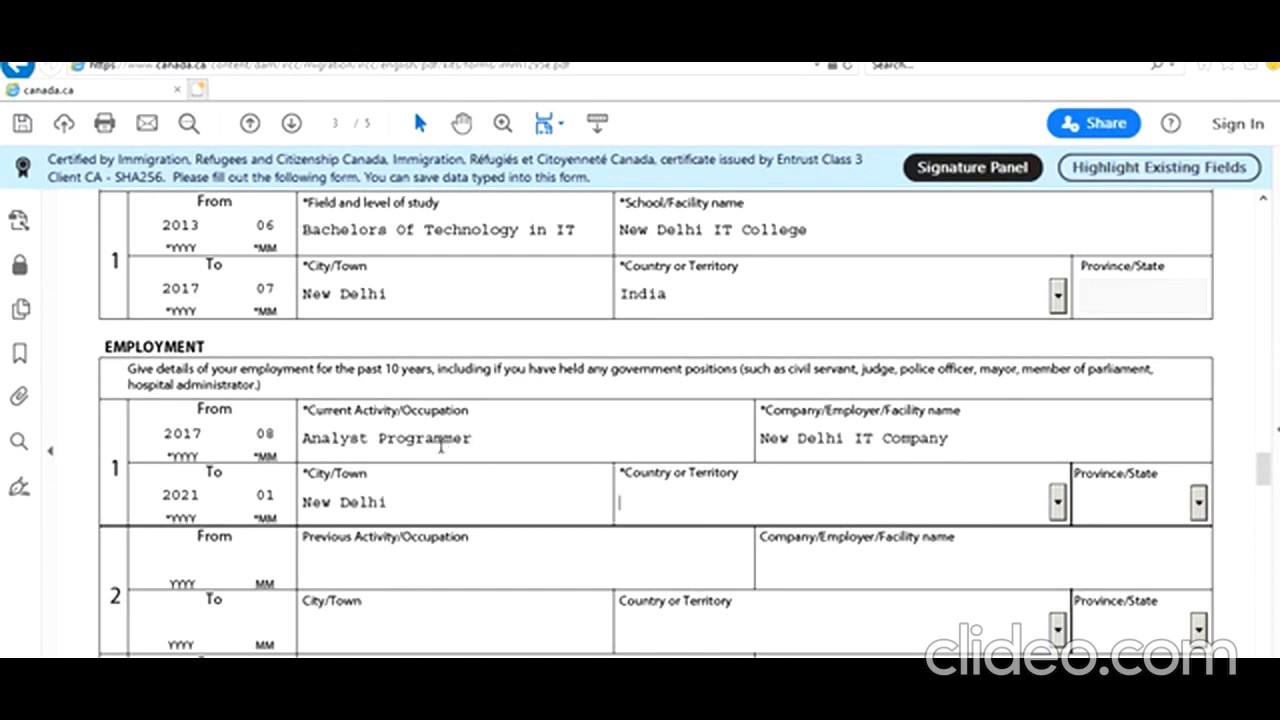
key(Tab)
text(In)
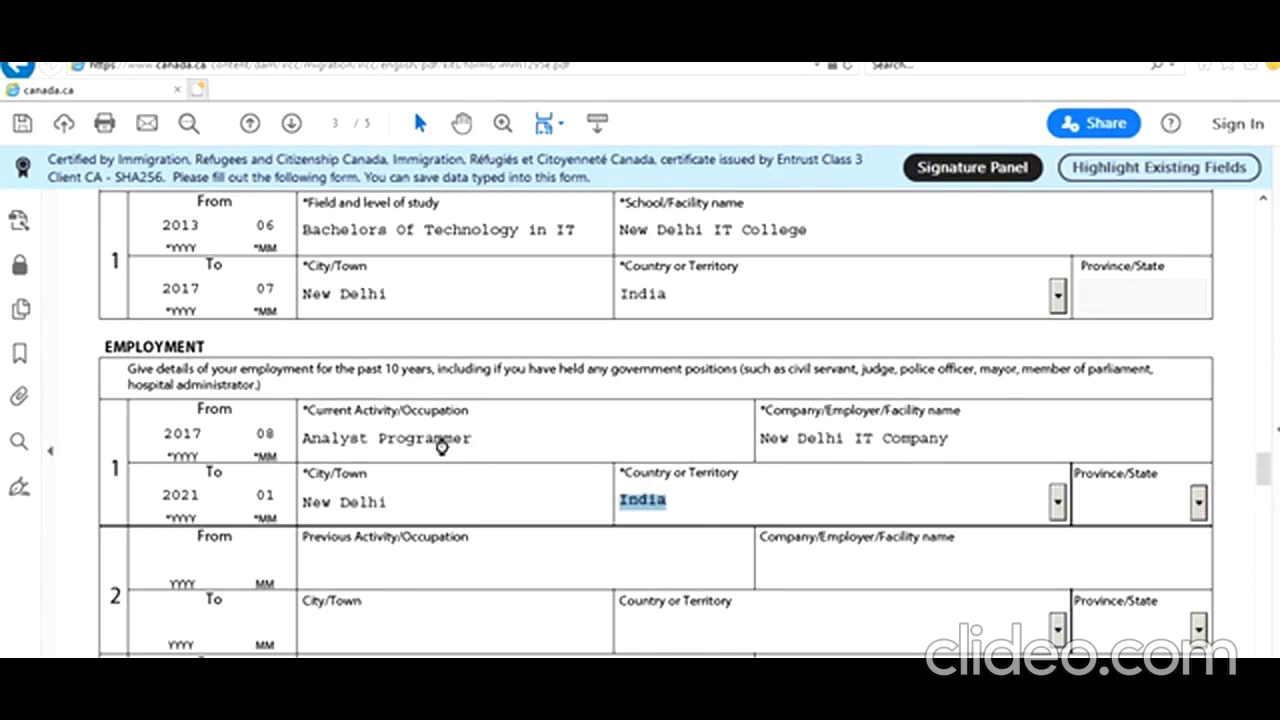
key(Tab)
scroll(505, 512, down, 5)
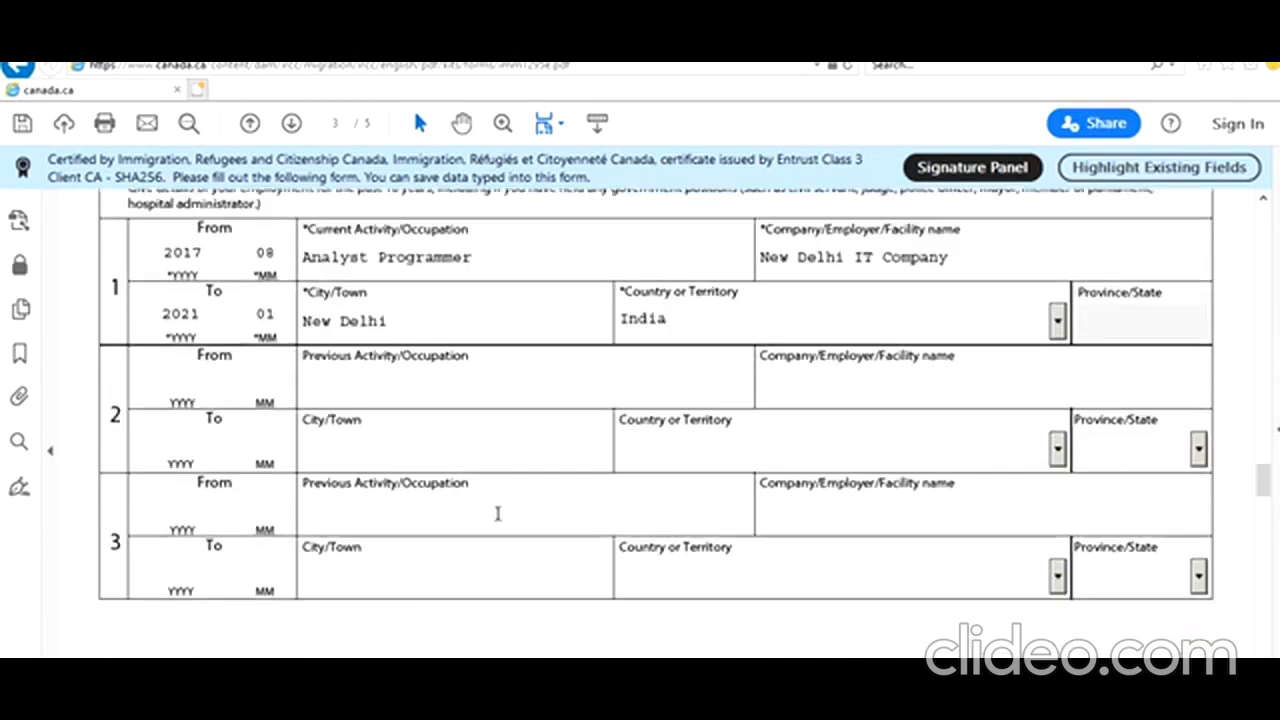
Answer No to background questions 1a, 1b, 2a, 2b and 2c
scroll(500, 521, down, 3)
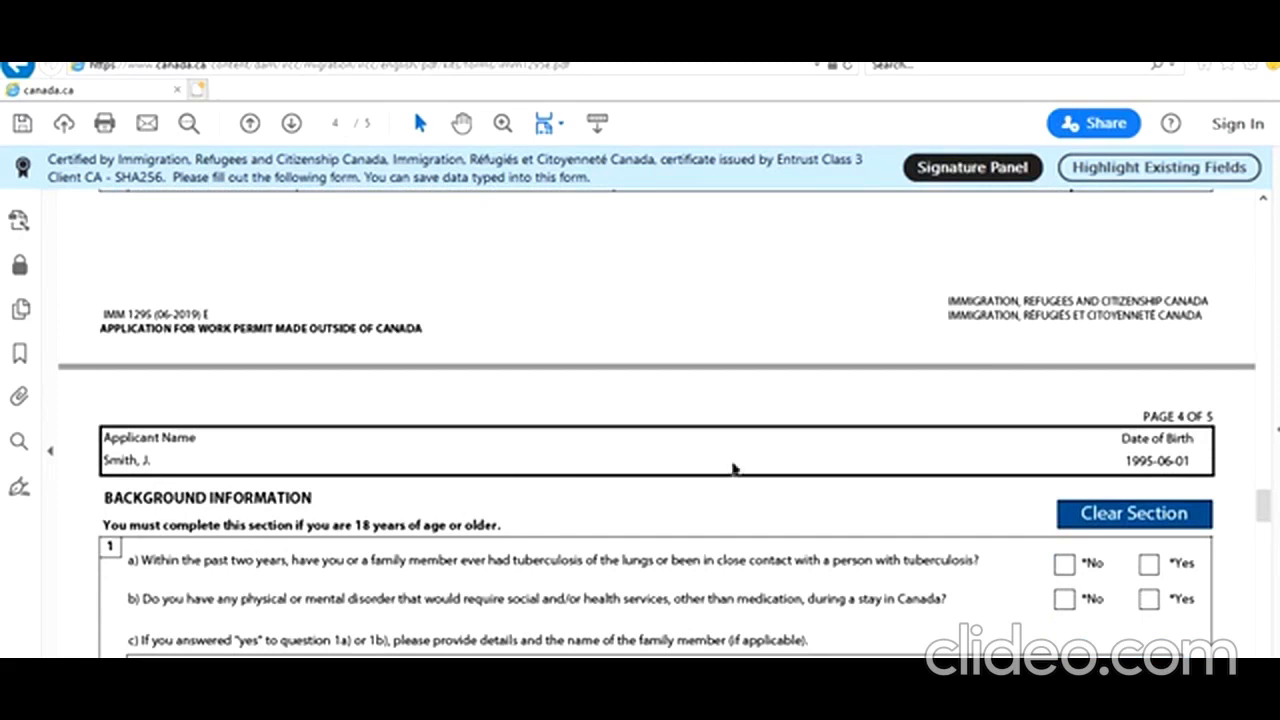
scroll(811, 501, down, 1)
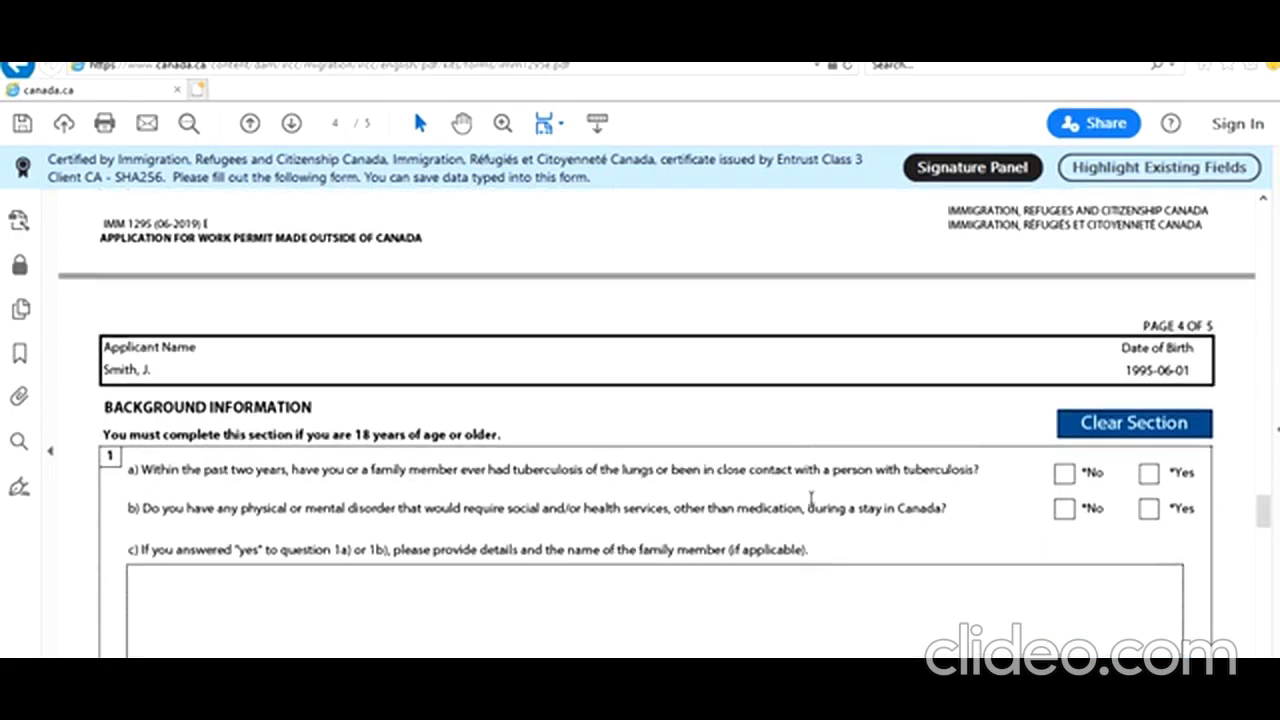
click(1065, 475)
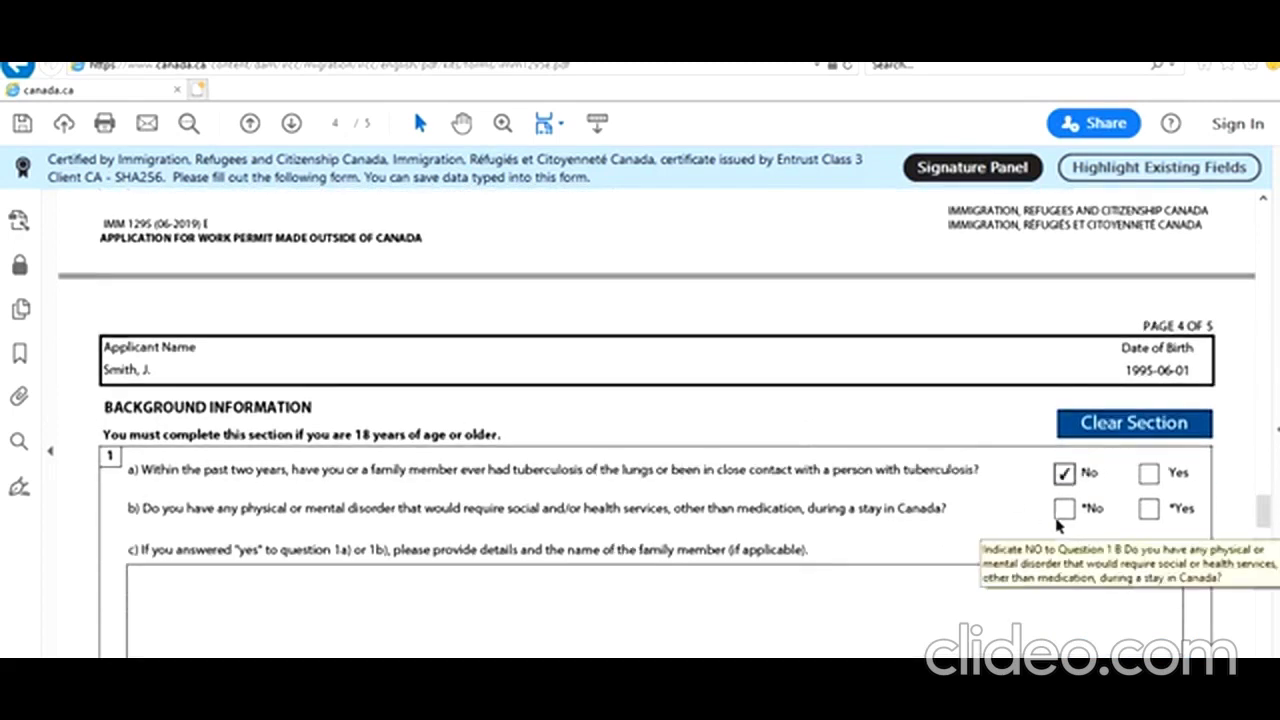
click(1064, 510)
scroll(938, 540, down, 1)
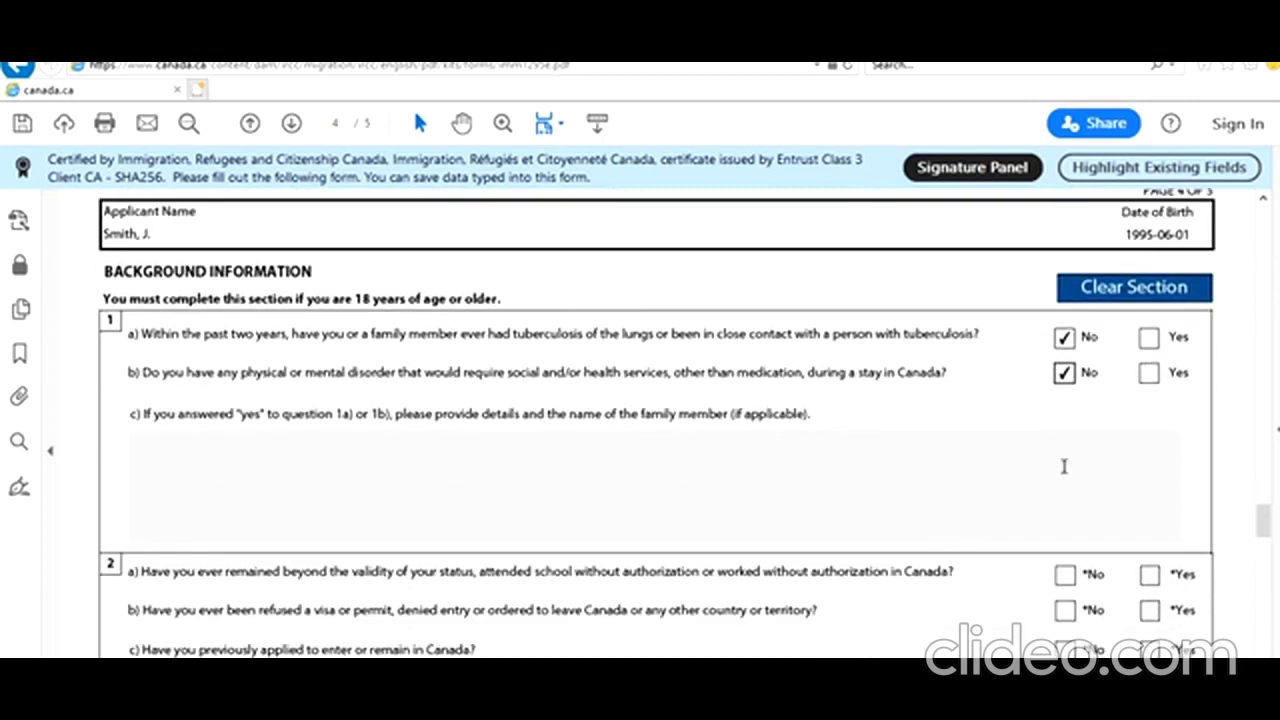
scroll(1064, 466, down, 1)
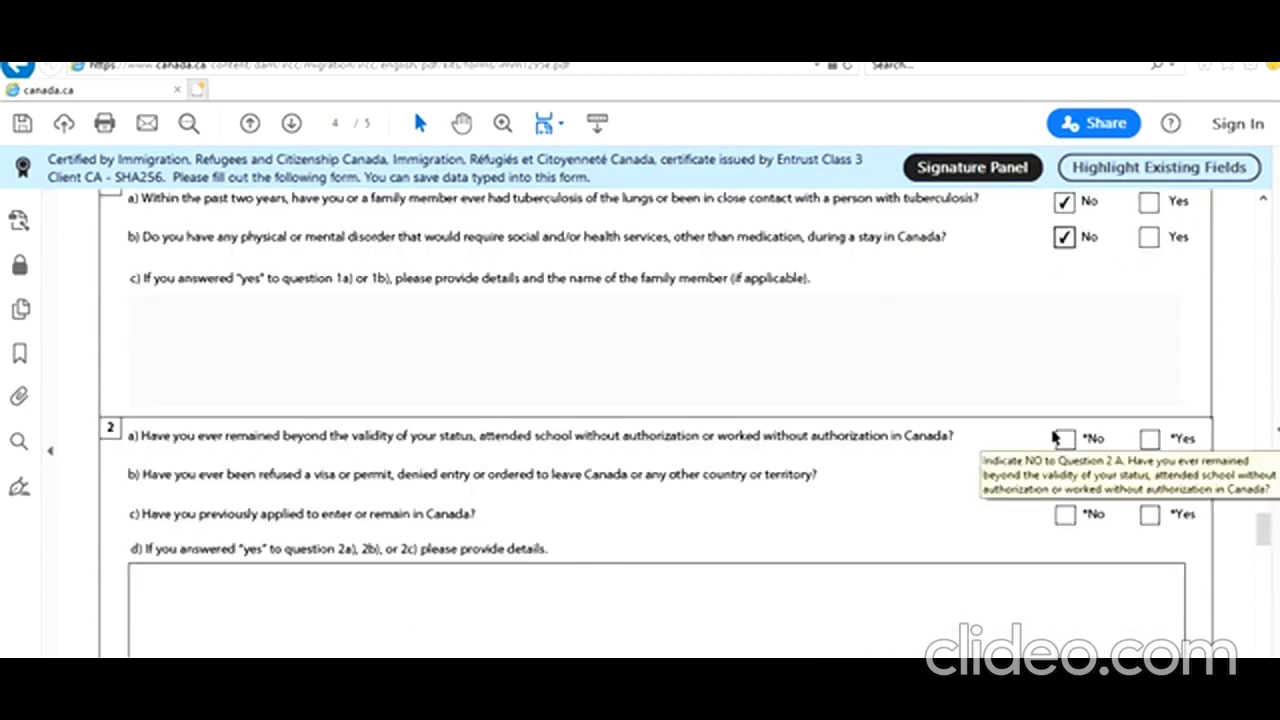
click(1064, 439)
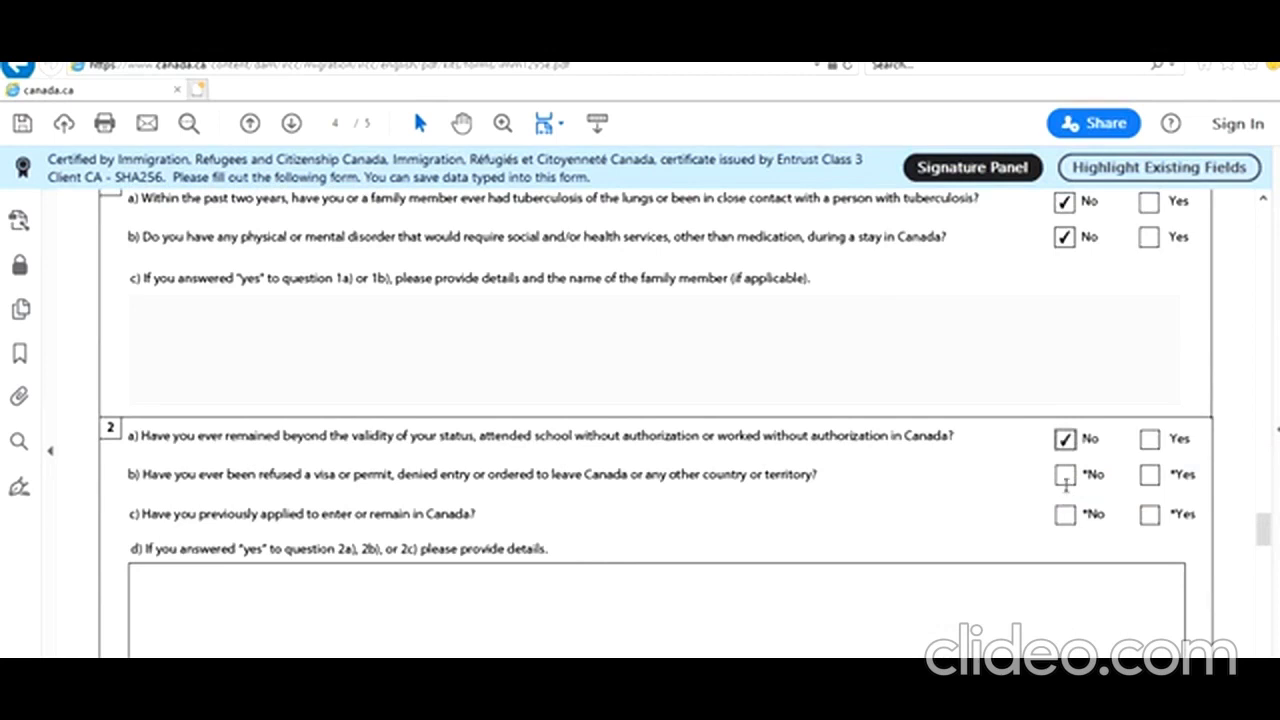
click(1066, 478)
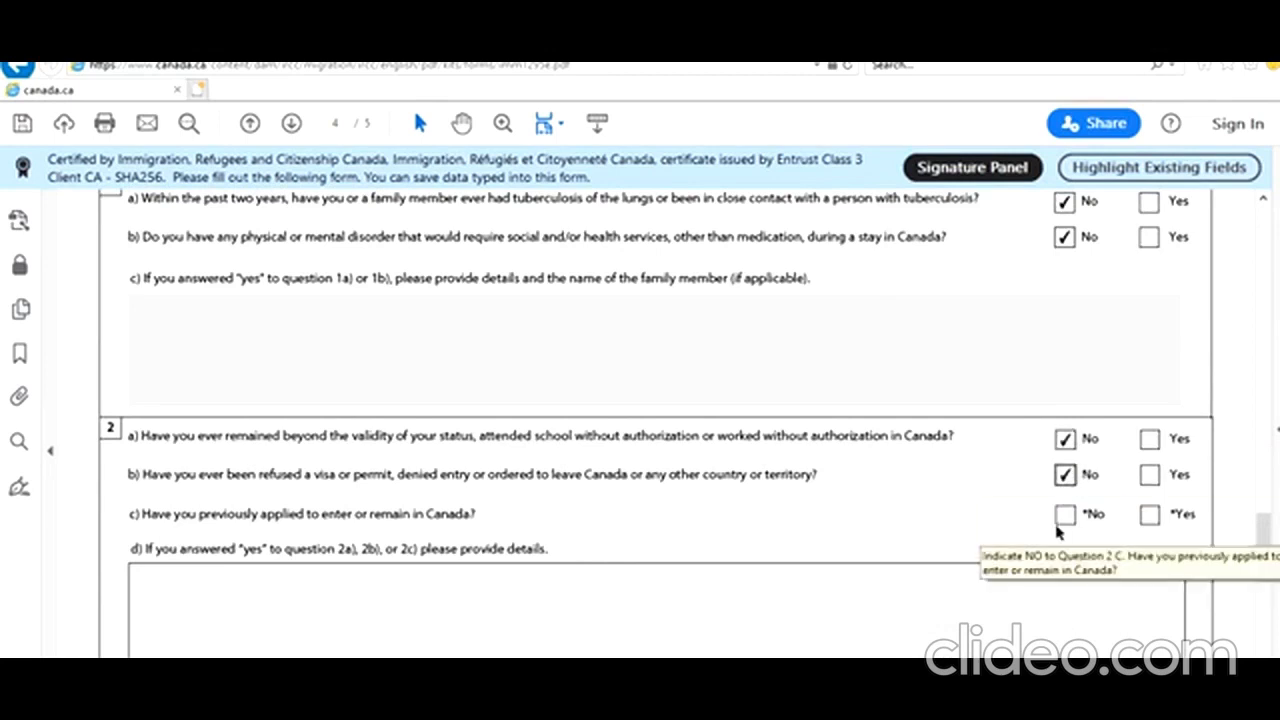
click(1066, 516)
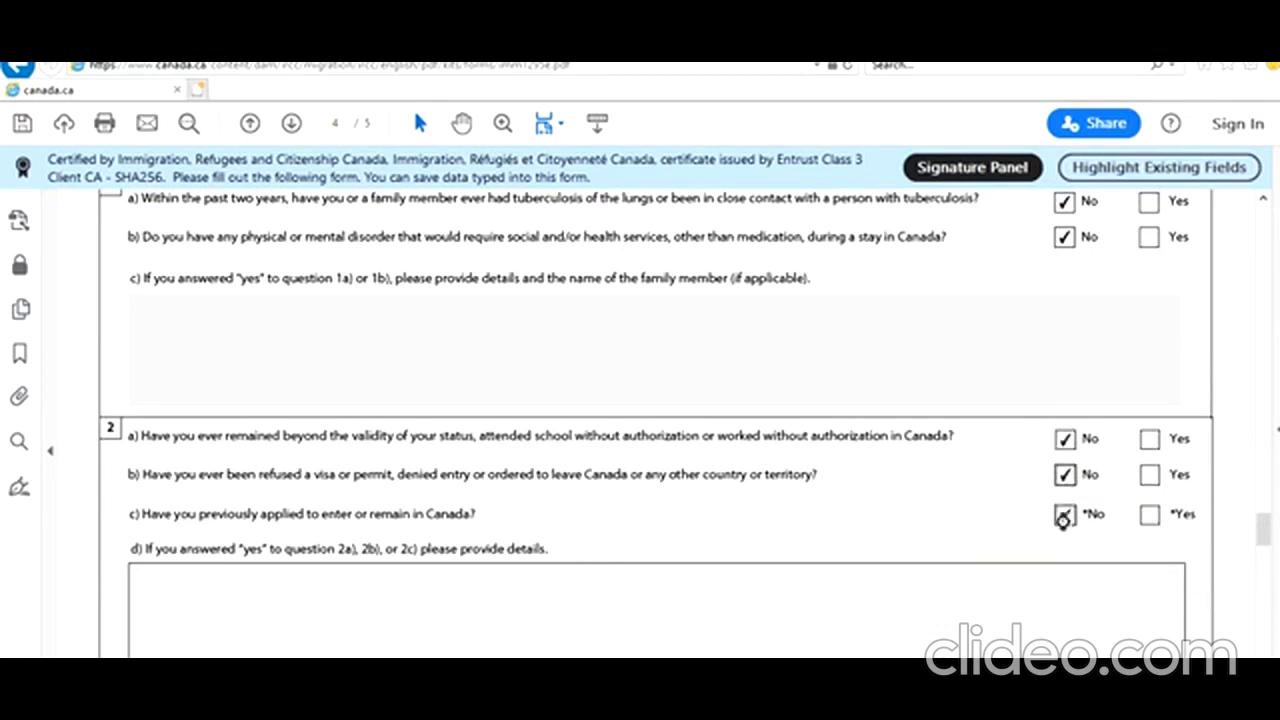
Answer No to background questions 3a, 4a, 5 and 6
scroll(519, 516, down, 1)
scroll(519, 516, down, 1)
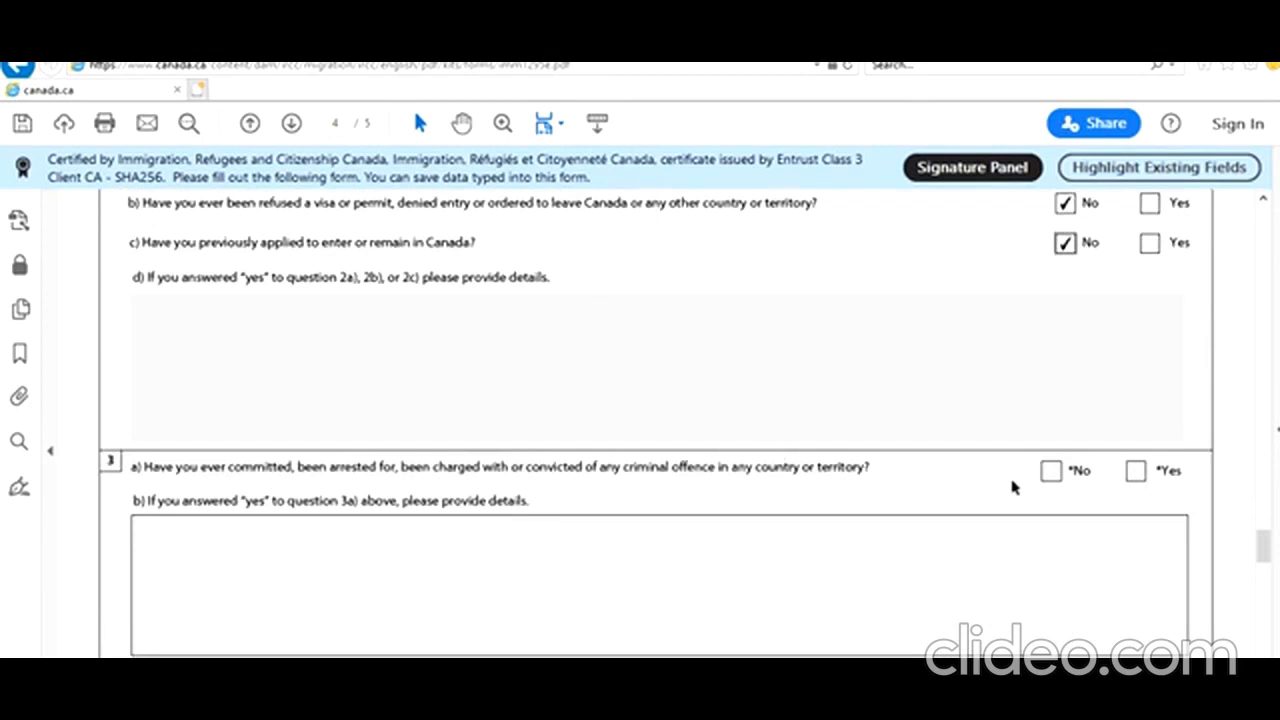
click(1050, 472)
scroll(829, 497, down, 2)
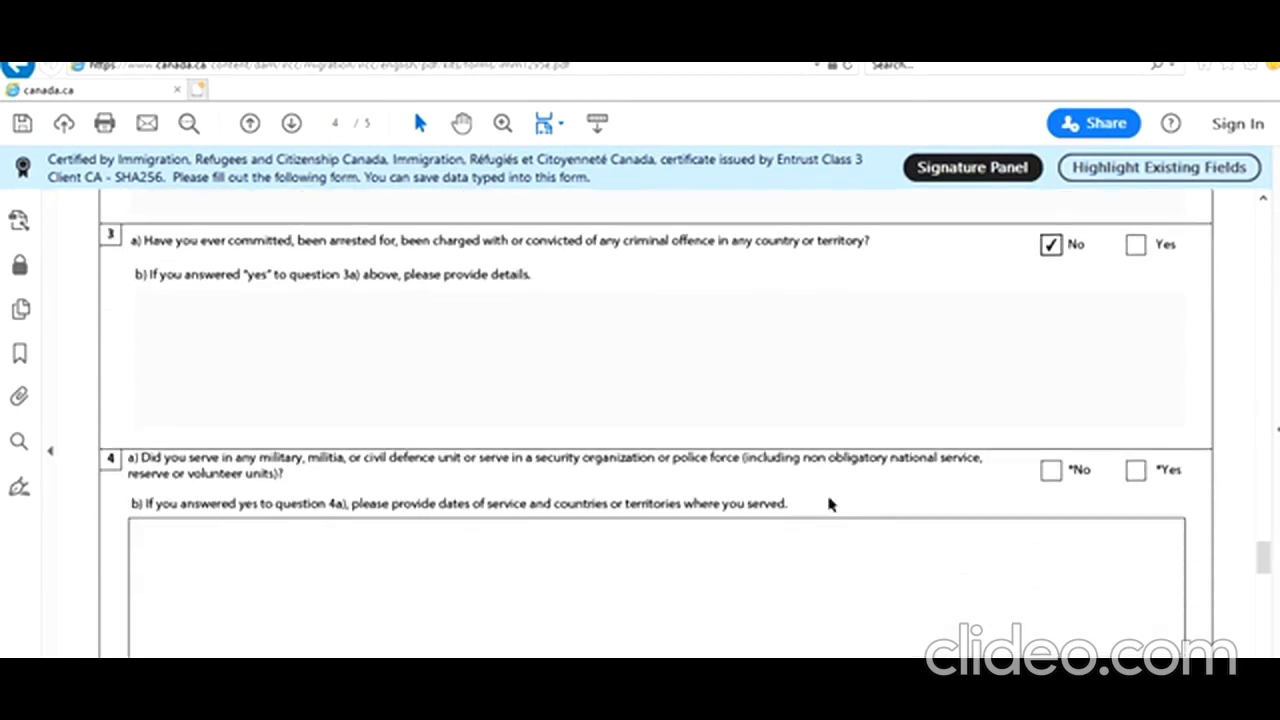
click(1050, 470)
scroll(857, 494, down, 2)
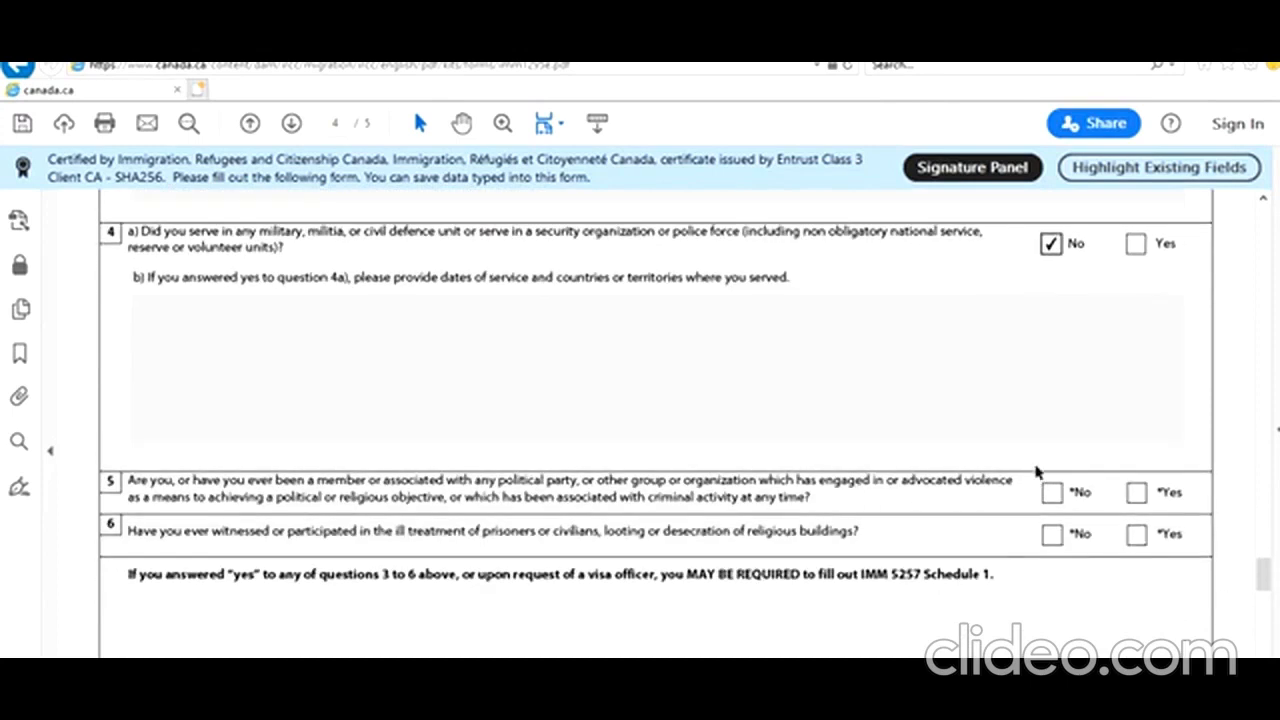
click(1051, 492)
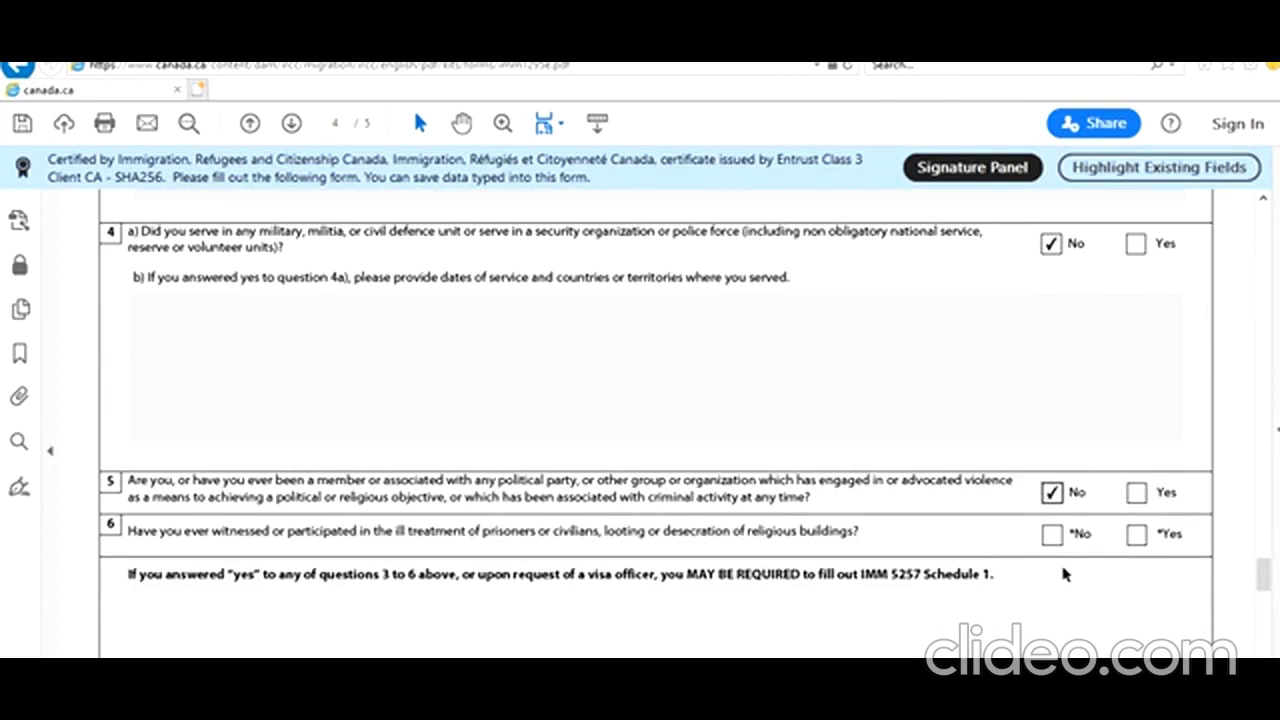
click(1055, 538)
scroll(937, 608, down, 10)
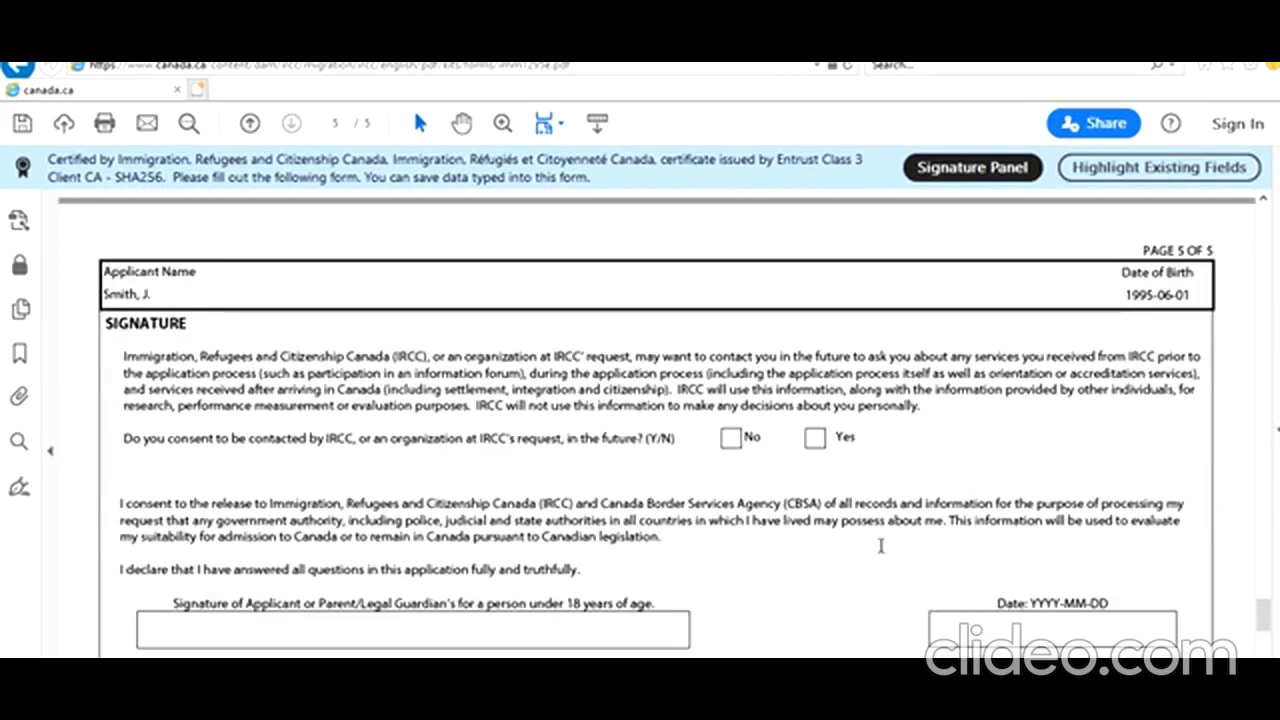
Consent Yes to future IRCC contact and pick 2021-01-31 as the signature date
click(815, 439)
scroll(811, 530, down, 3)
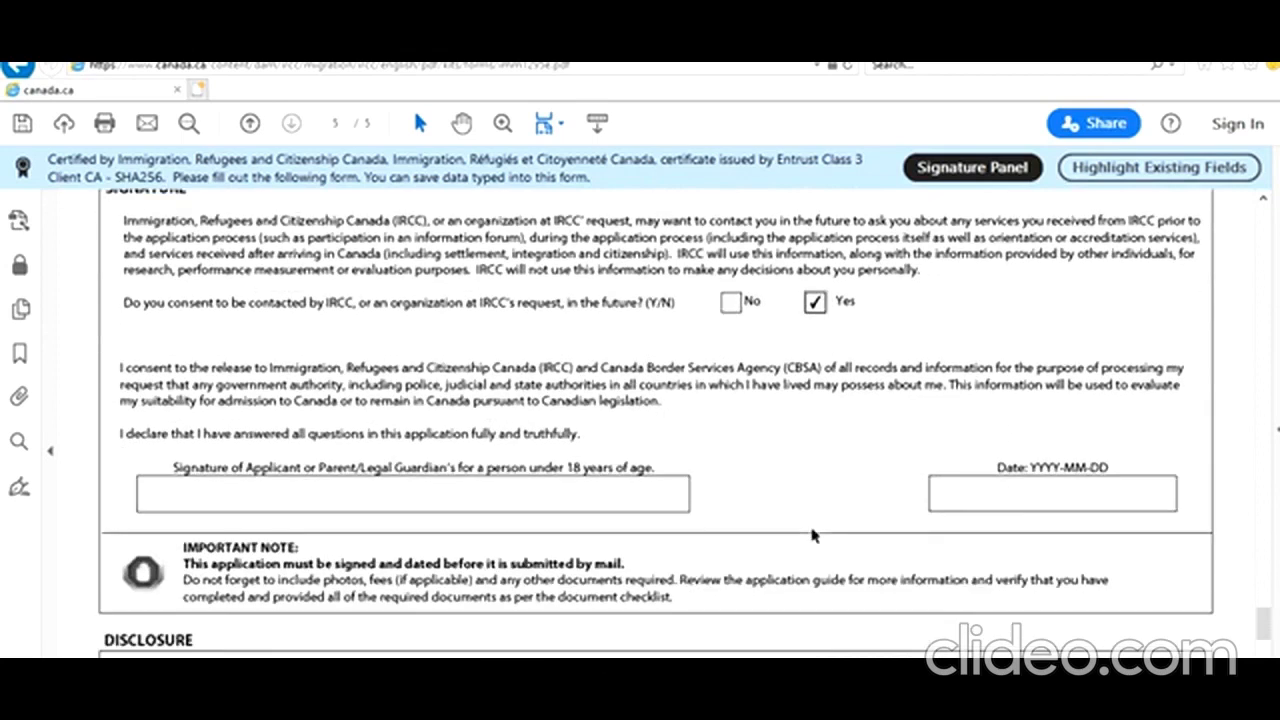
click(1146, 490)
click(1186, 496)
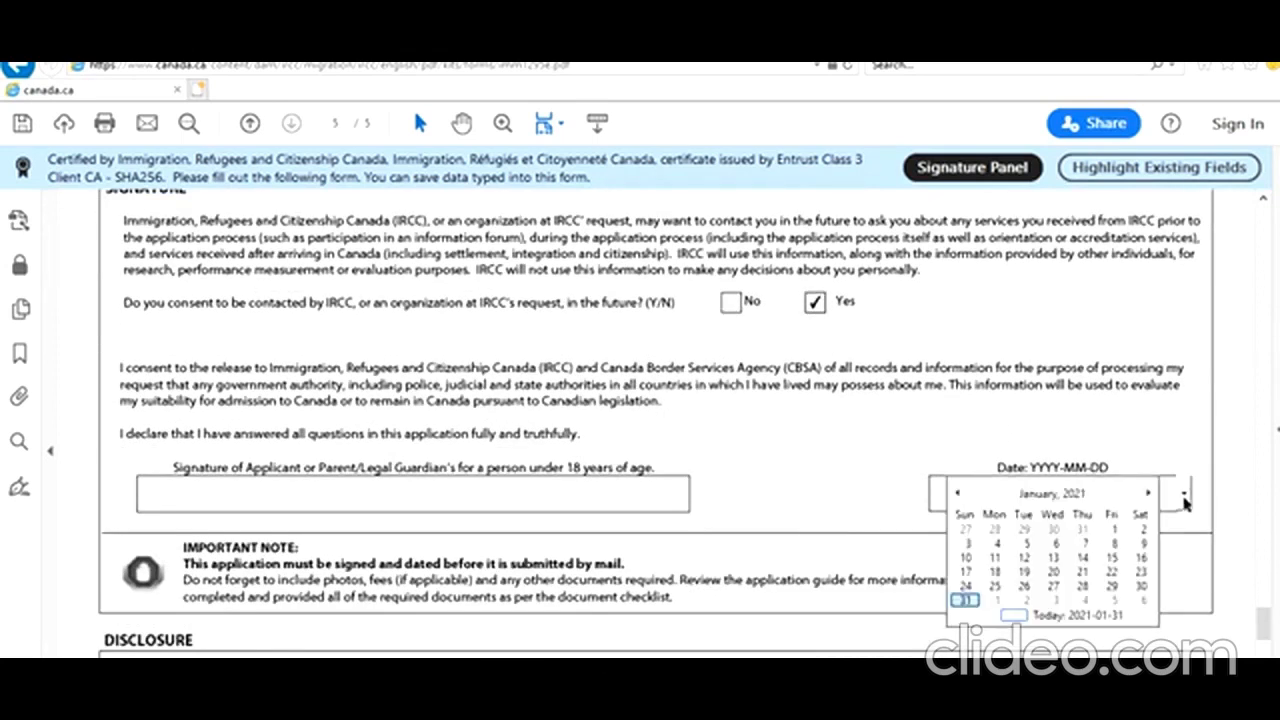
click(966, 601)
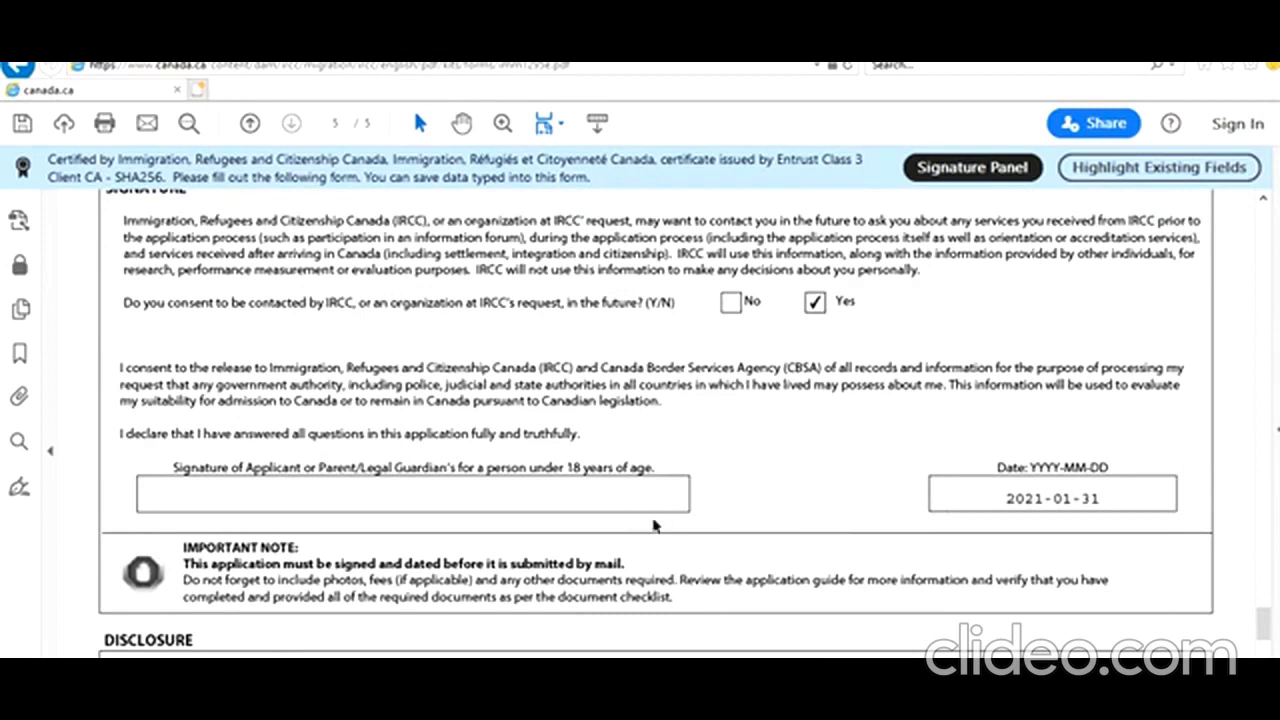
Validate the form and acknowledge the success message
scroll(770, 490, down, 10)
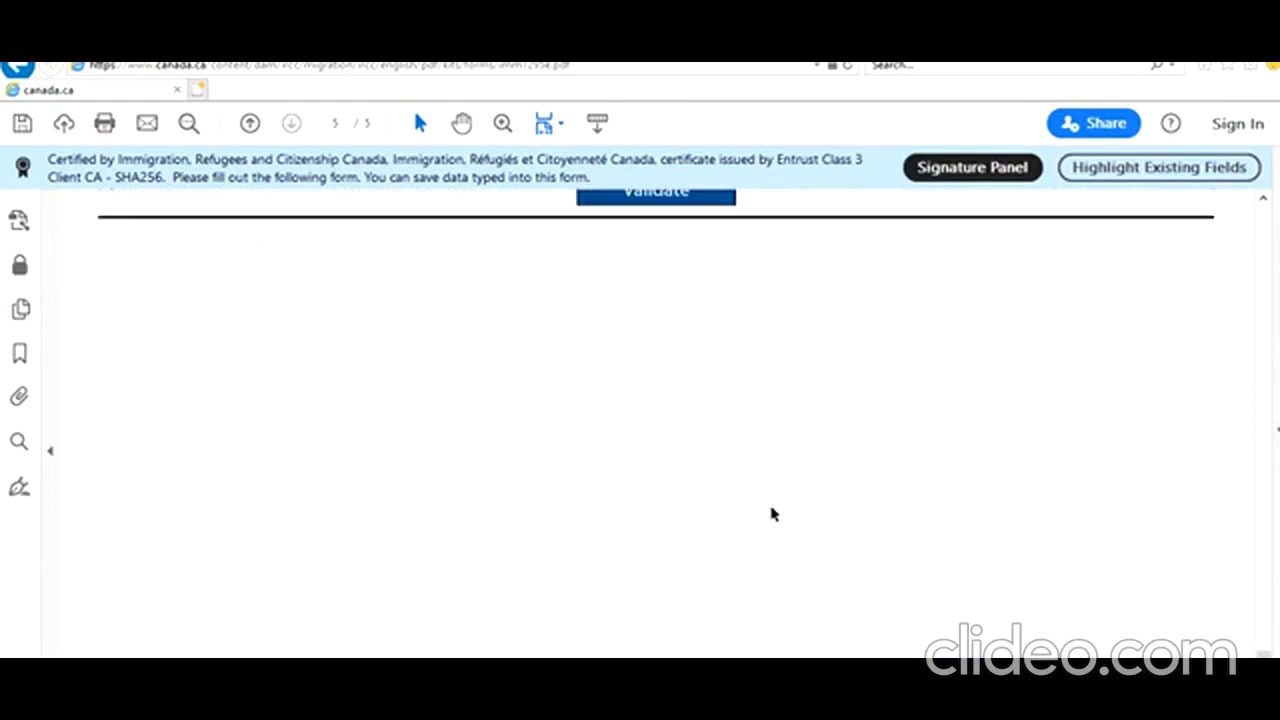
scroll(770, 514, up, 3)
click(673, 328)
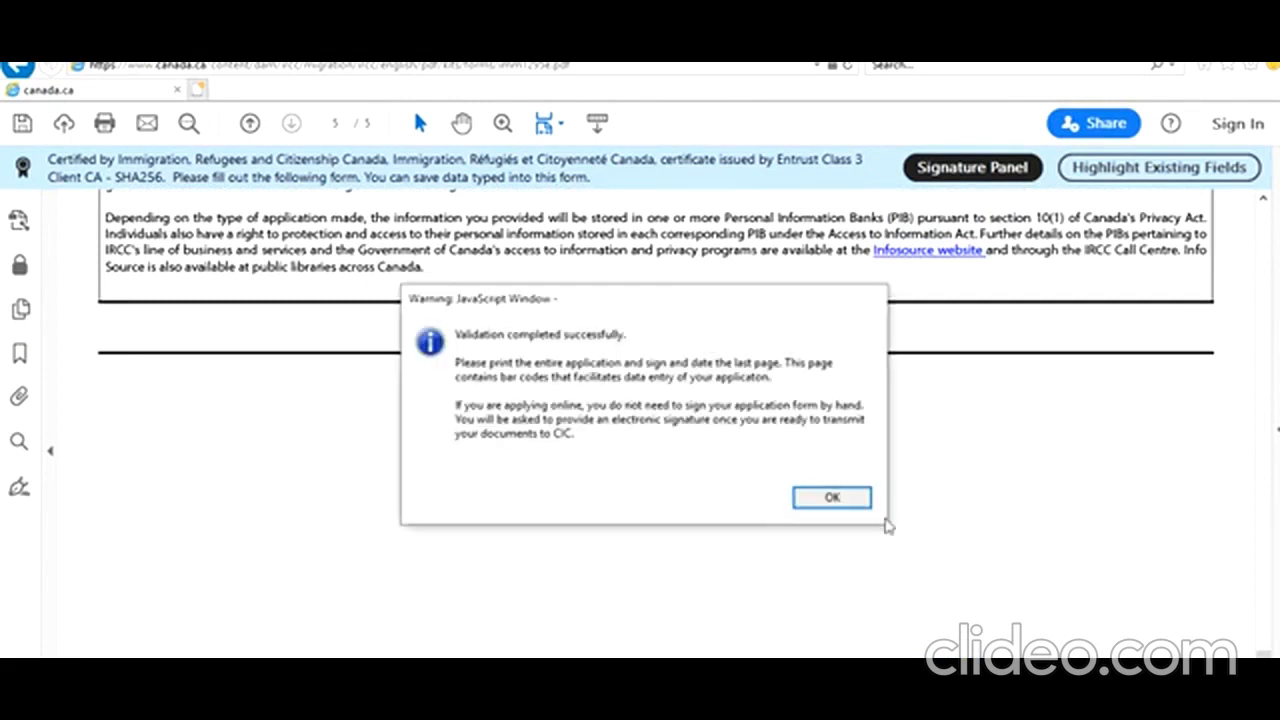
click(848, 500)
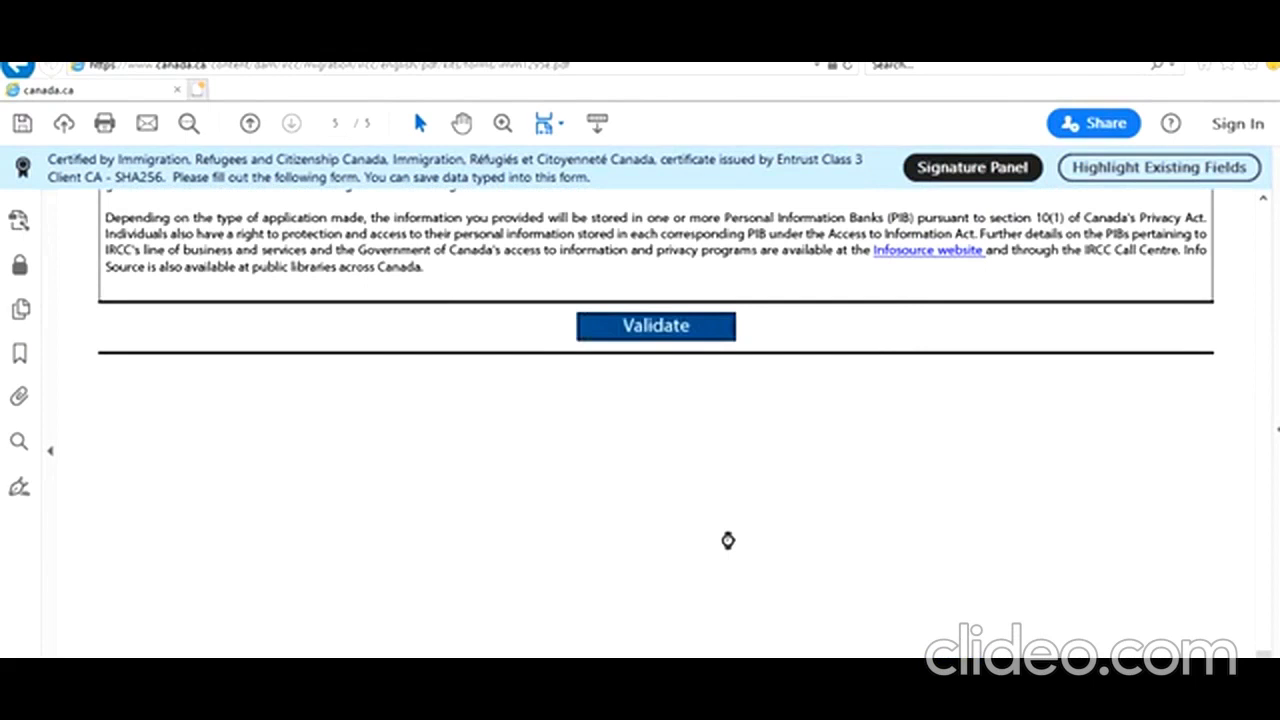
scroll(728, 546, up, 15)
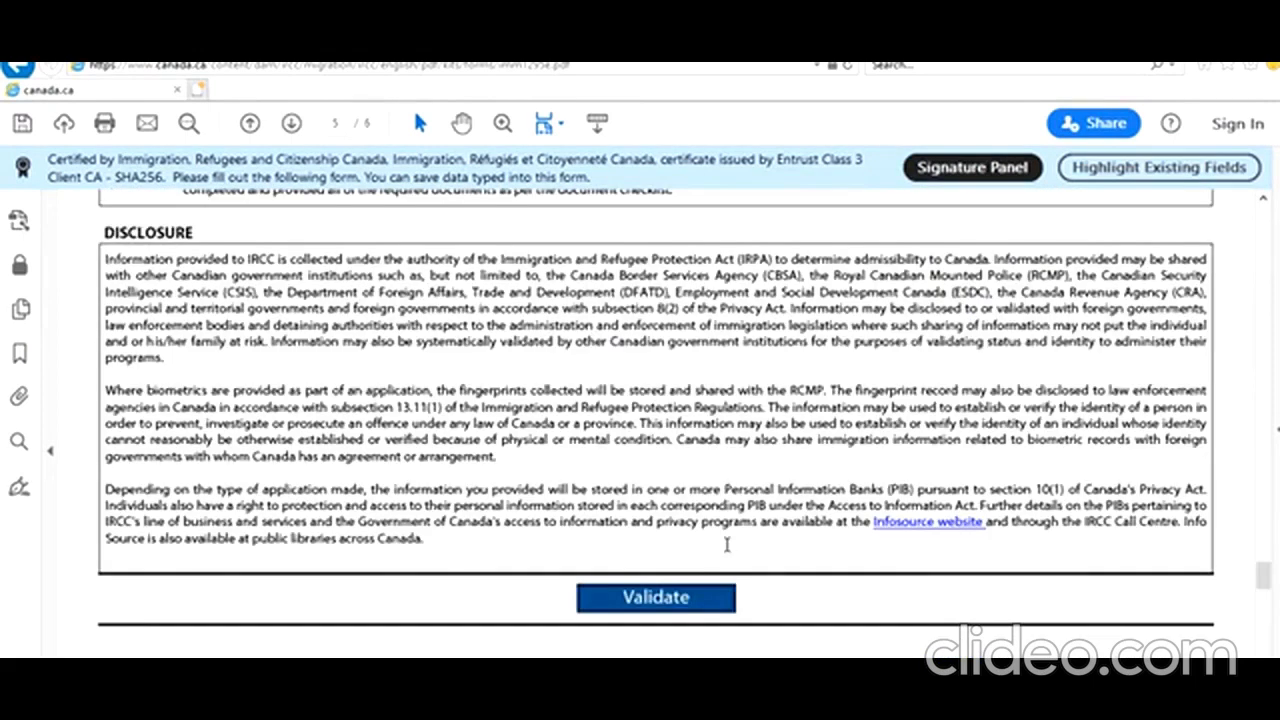
scroll(728, 550, up, 15)
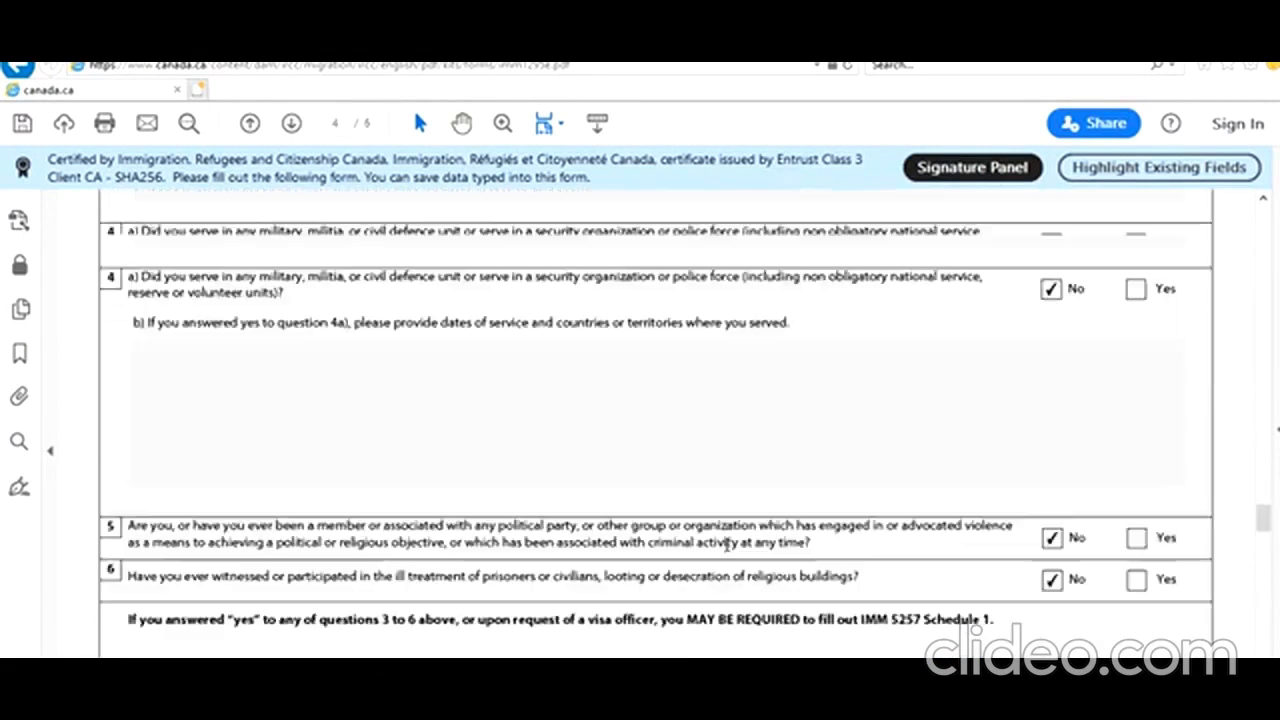
scroll(727, 545, up, 15)
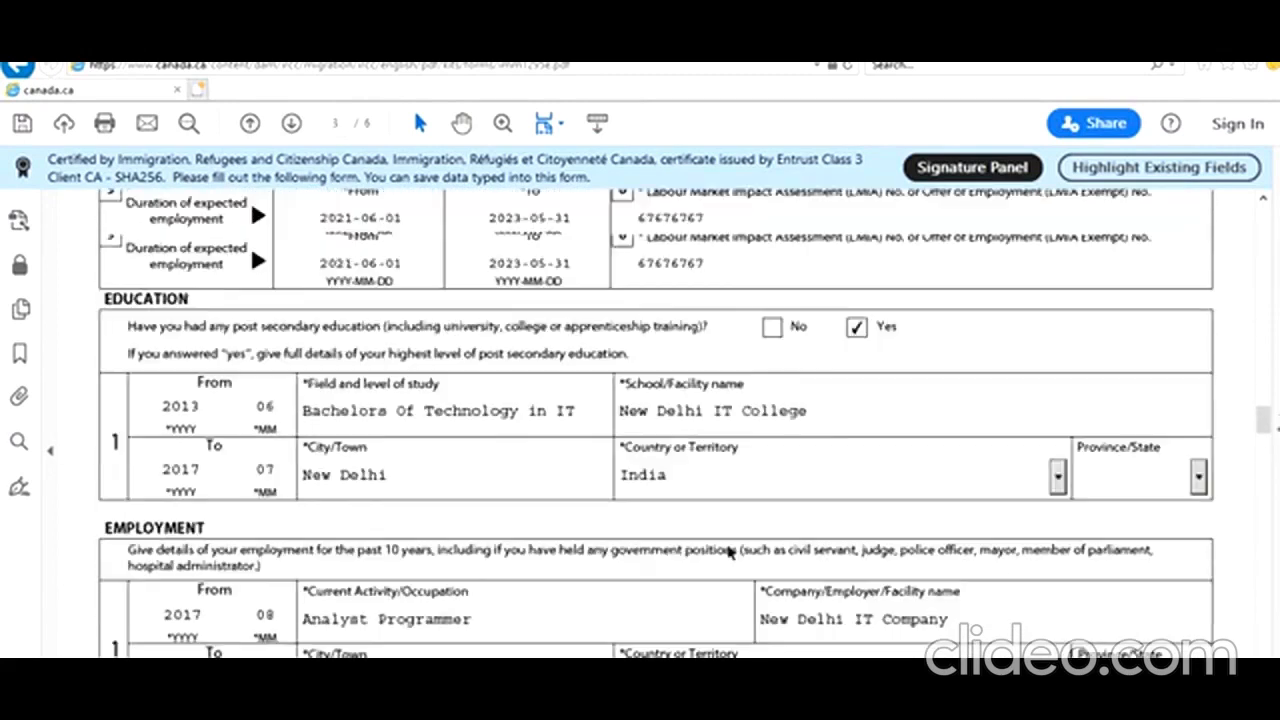
scroll(727, 545, up, 15)
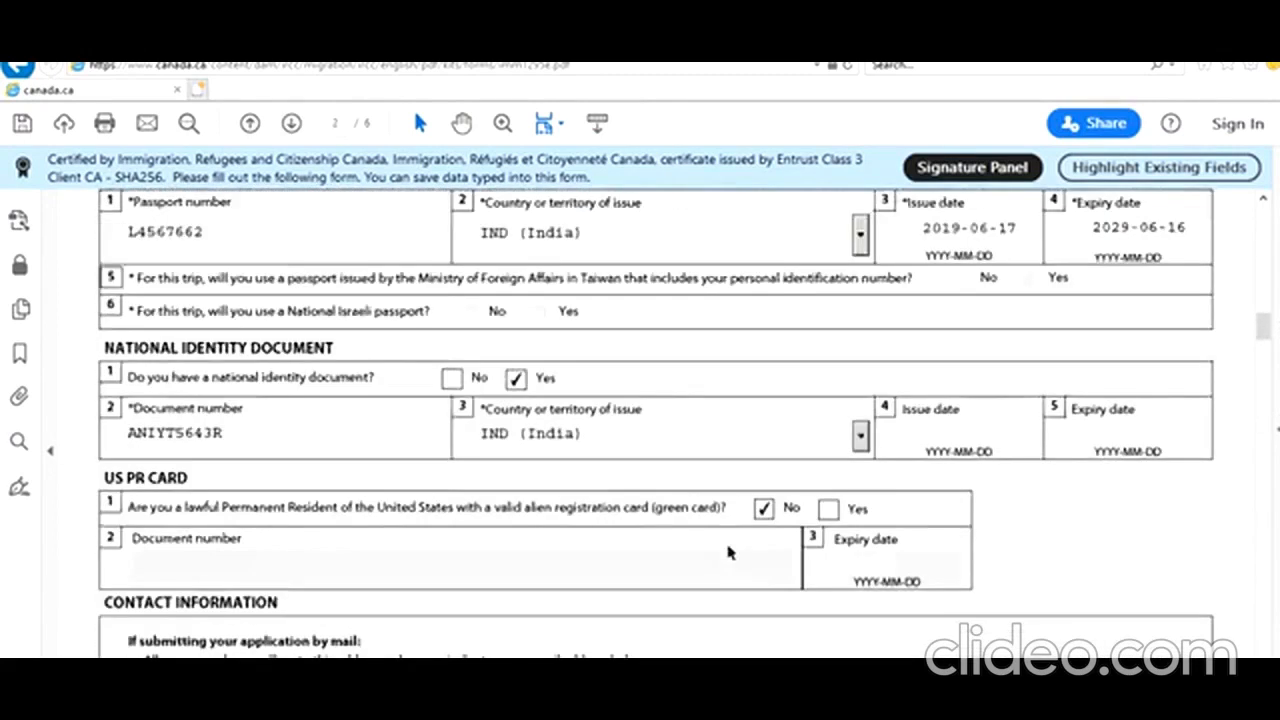
scroll(728, 550, up, 15)
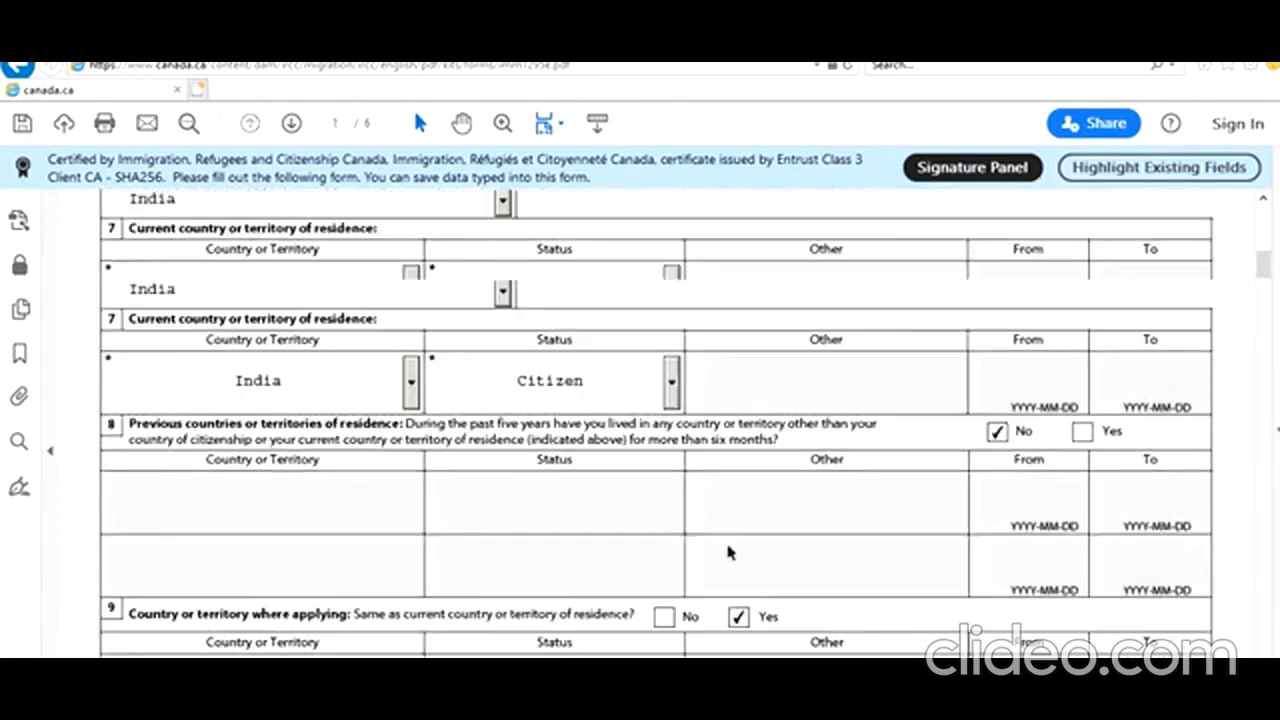
scroll(727, 545, down, 3)
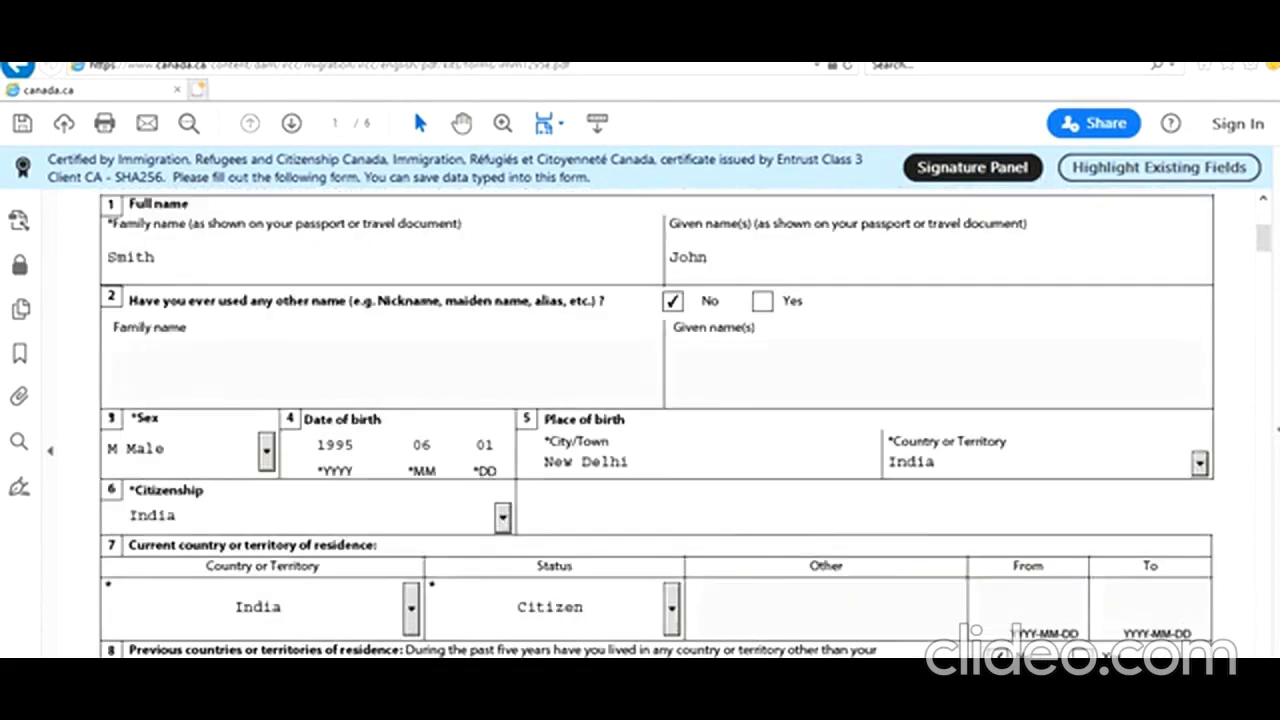
scroll(805, 383, down, 3)
scroll(808, 391, down, 8)
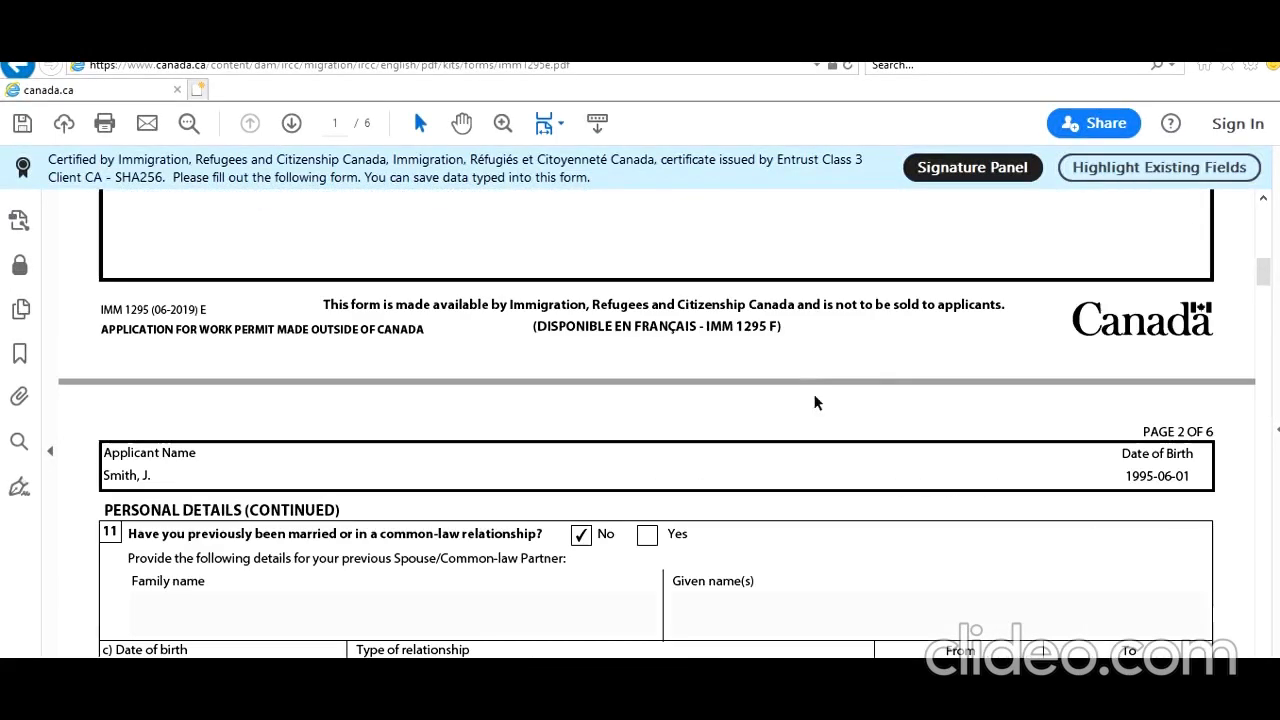
mouse_move(1264, 291)
mouse_down()
mouse_move(1264, 602)
mouse_move(1264, 268)
mouse_up()
drag(1277, 617, 1277, 589)
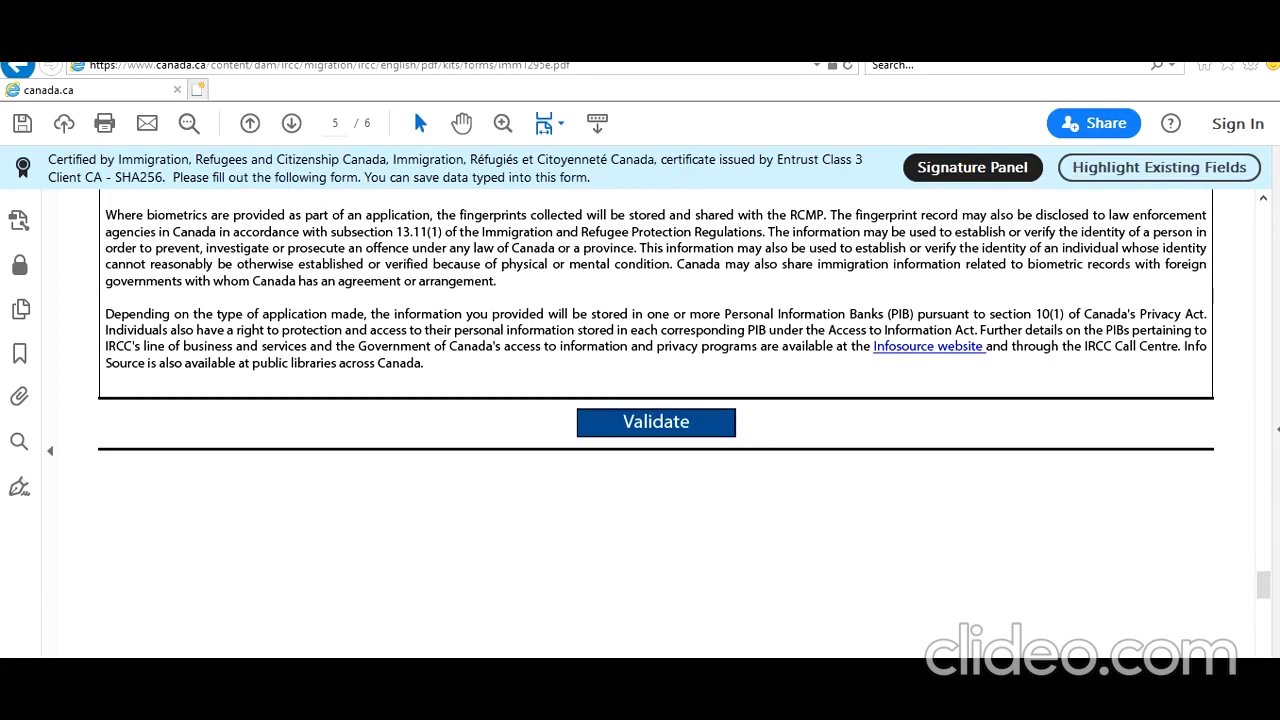
scroll(1058, 535, up, 8)
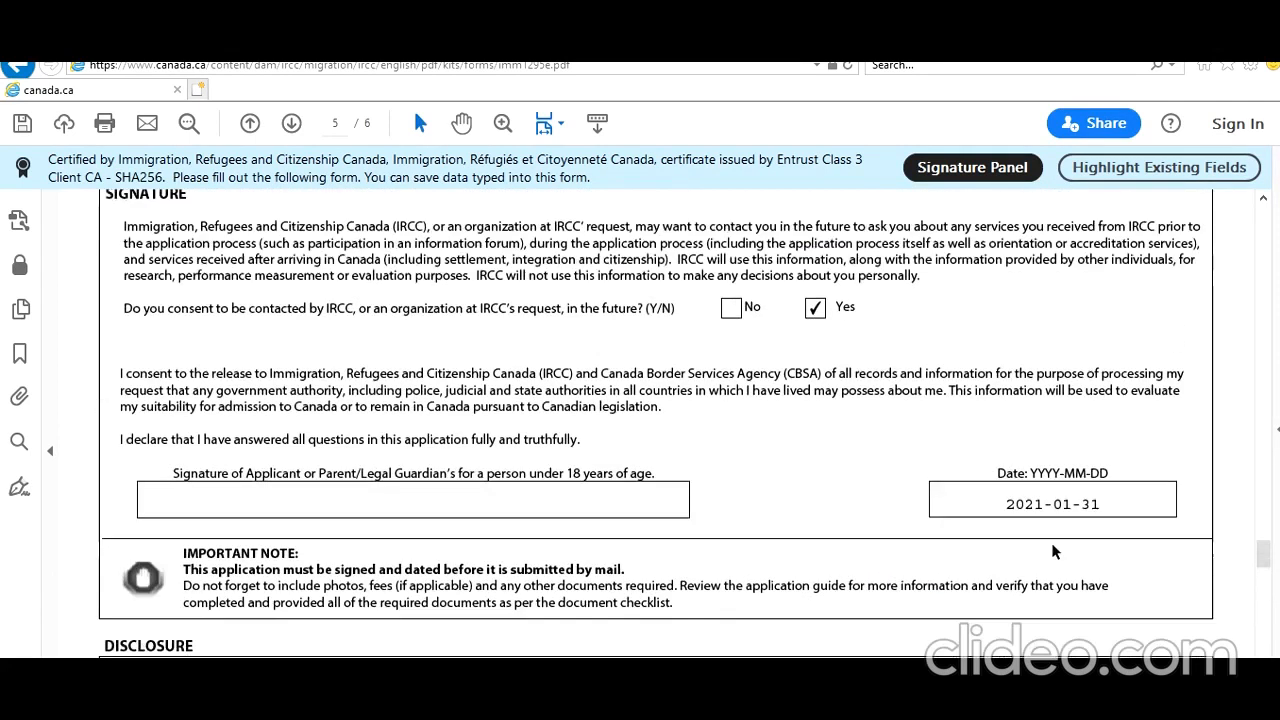